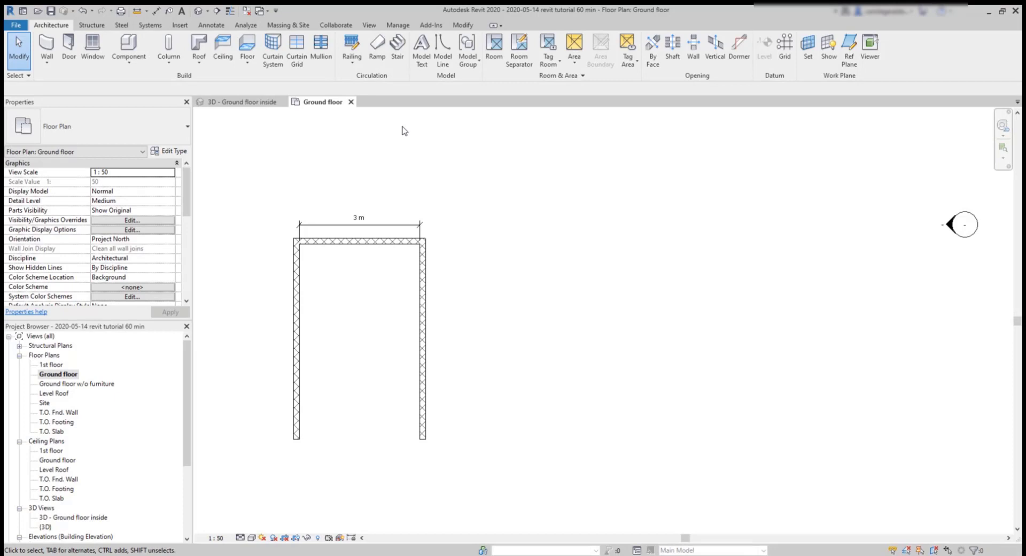
Sketch a U-shaped stair of two parallel 8-riser runs joined by a landing
{"action": "left_click", "coordinate": [399, 53]}
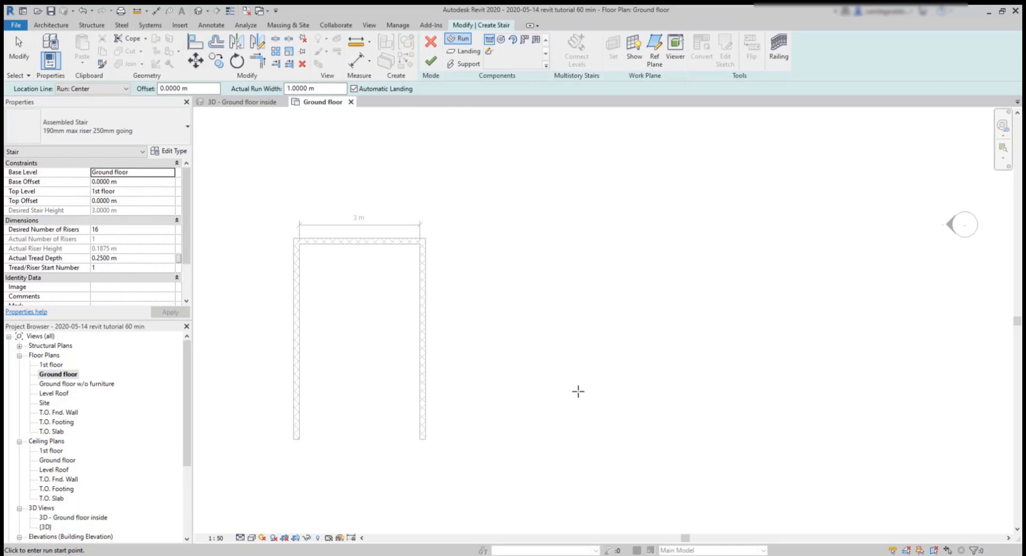
{"action": "left_click", "coordinate": [578, 391]}
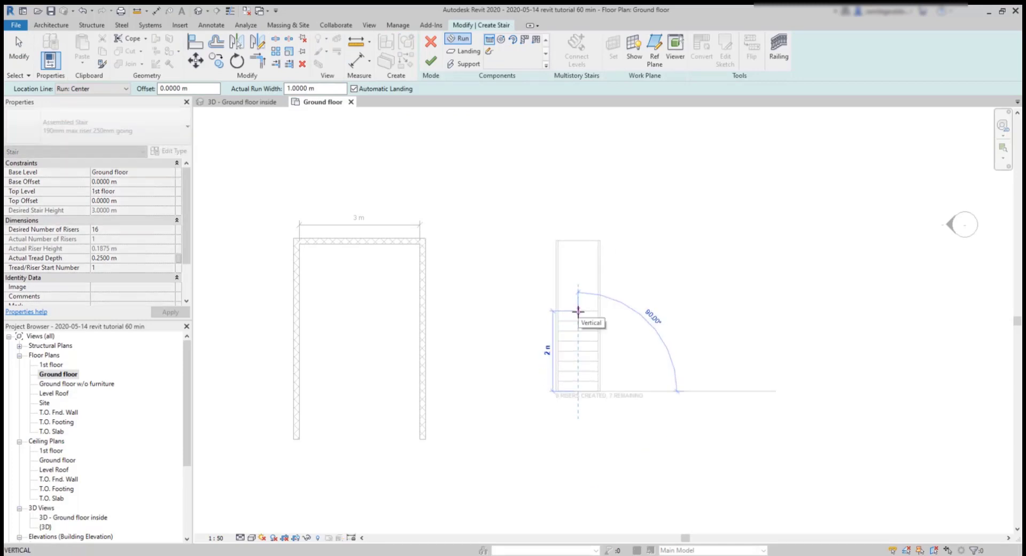
{"action": "scroll", "coordinate": [578, 312], "scroll_direction": "up", "scroll_amount": 2}
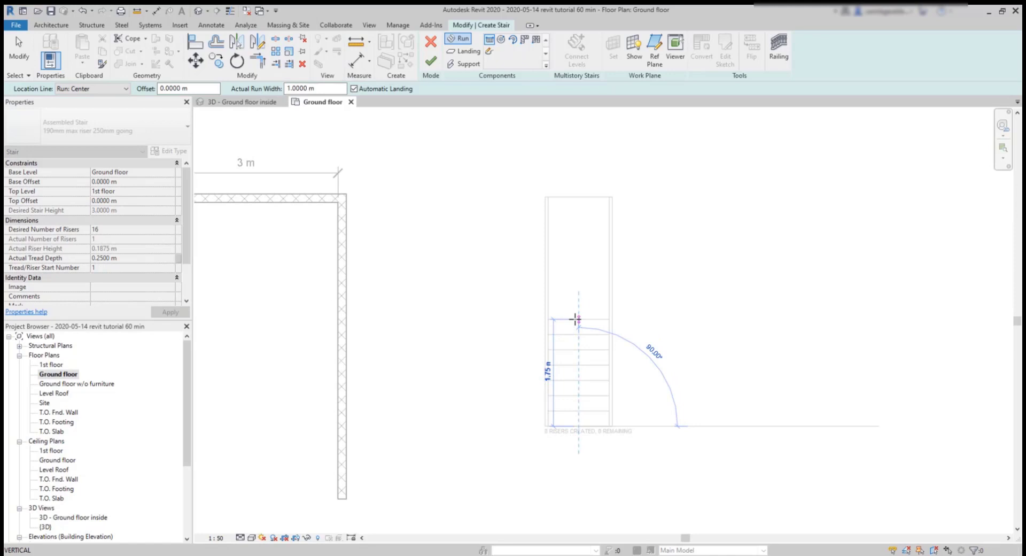
{"action": "left_click", "coordinate": [576, 319]}
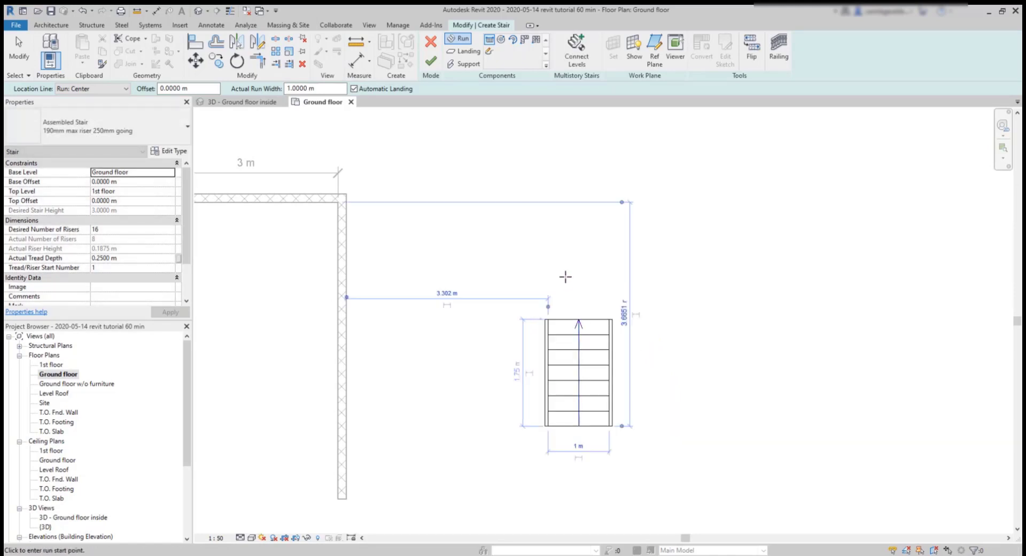
{"action": "left_click", "coordinate": [465, 320]}
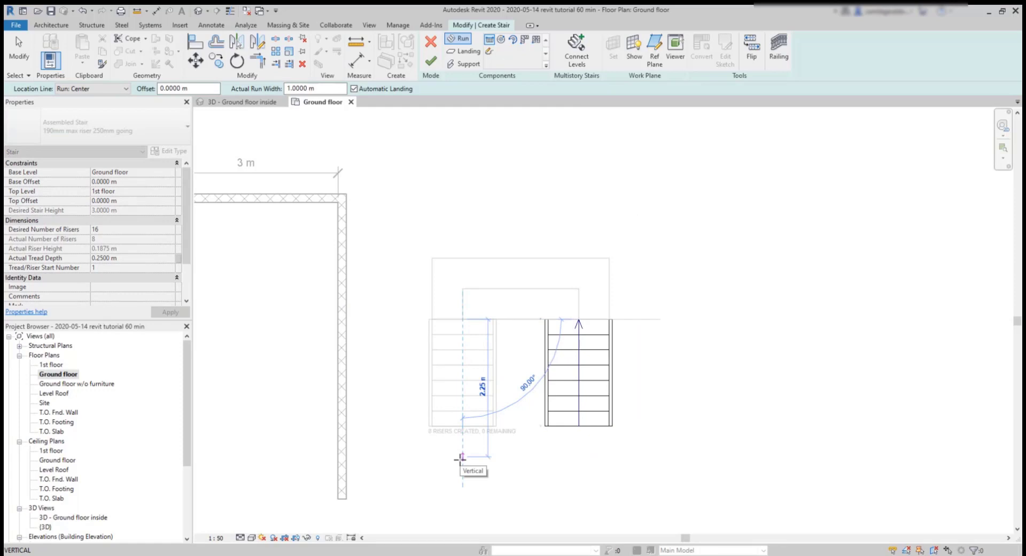
{"action": "left_click", "coordinate": [460, 458]}
{"action": "key", "text": "Escape"}
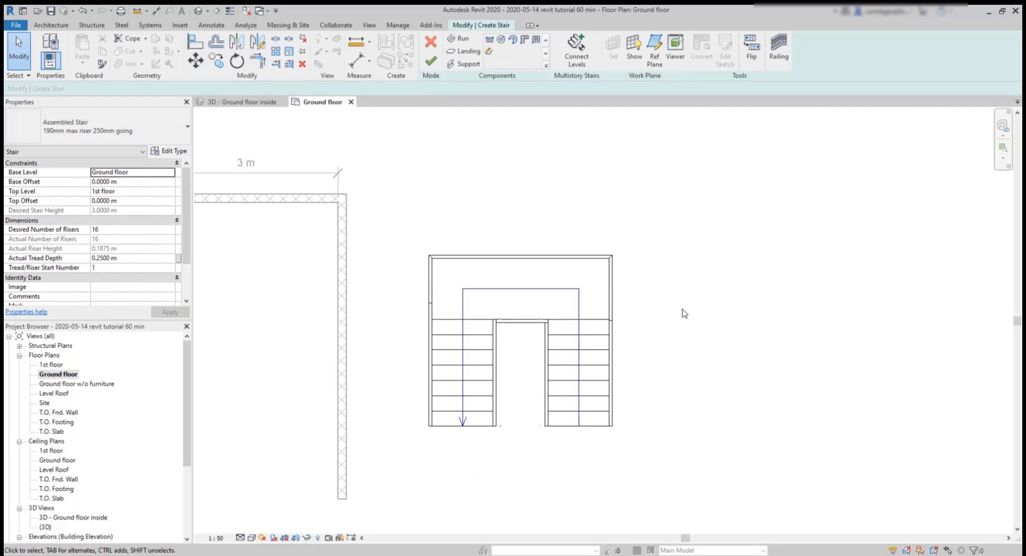
Window-select the whole stair and move it inside the walled enclosure
{"action": "scroll", "coordinate": [684, 313], "scroll_direction": "down", "scroll_amount": 2}
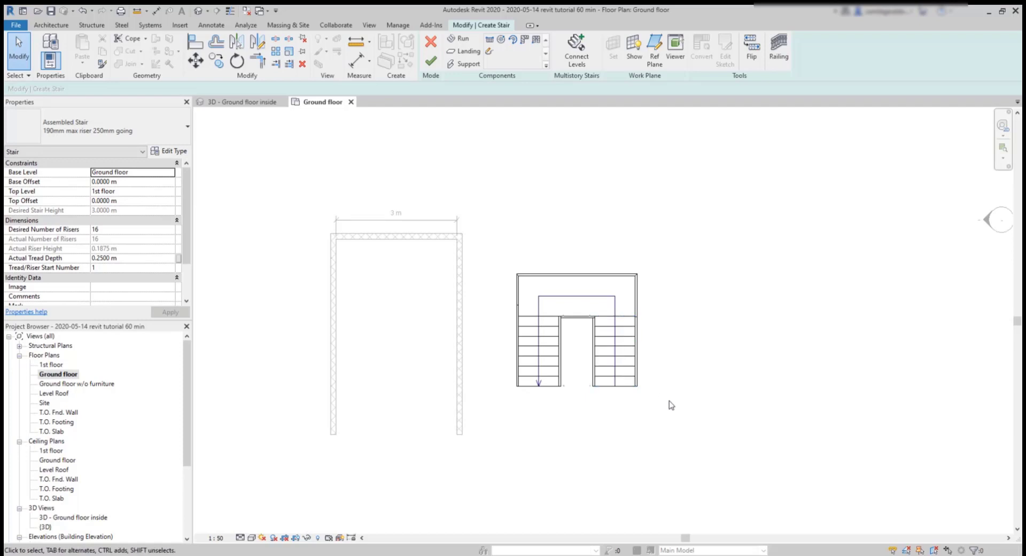
{"action": "left_click_drag", "start_coordinate": [676, 414], "coordinate": [488, 251]}
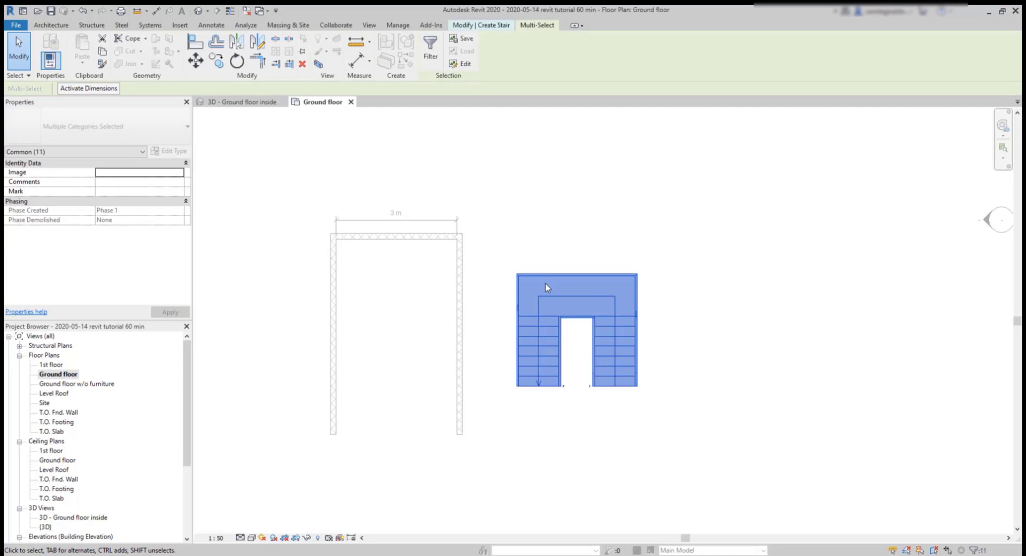
{"action": "left_click_drag", "start_coordinate": [550, 278], "coordinate": [380, 252]}
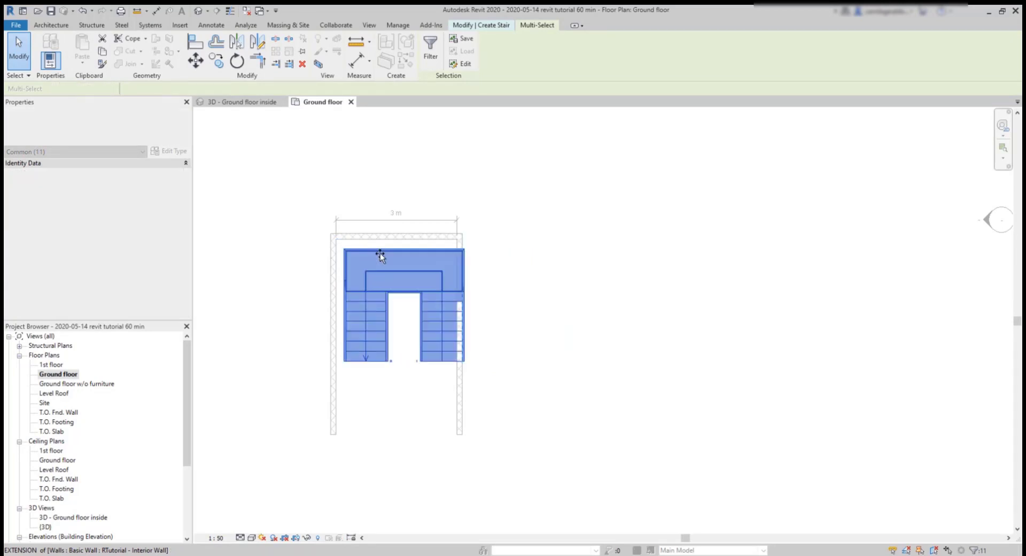
In stair edit mode, move the left run against the left wall
{"action": "double_click", "coordinate": [380, 256]}
{"action": "scroll", "coordinate": [491, 254], "scroll_direction": "up", "scroll_amount": 2}
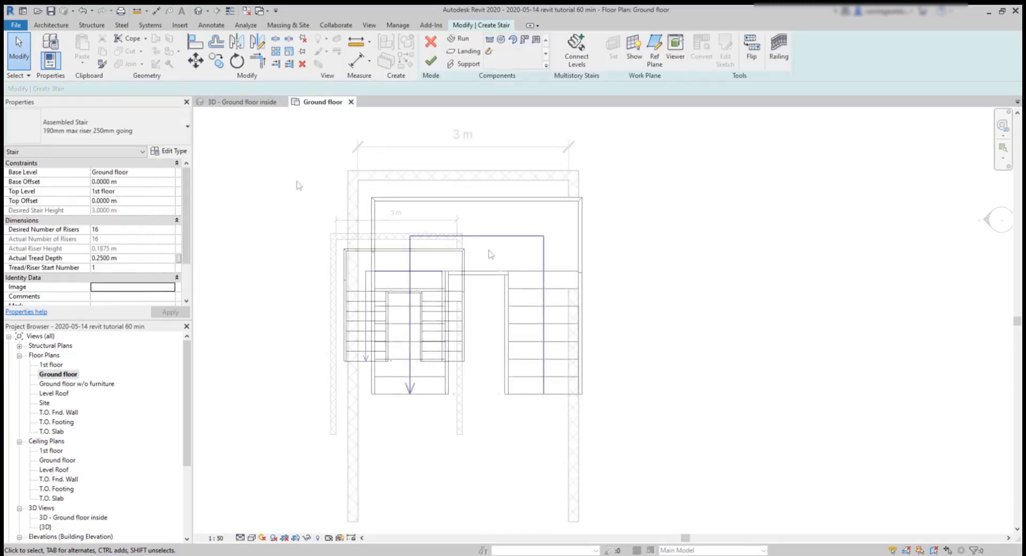
{"action": "left_click", "coordinate": [195, 61]}
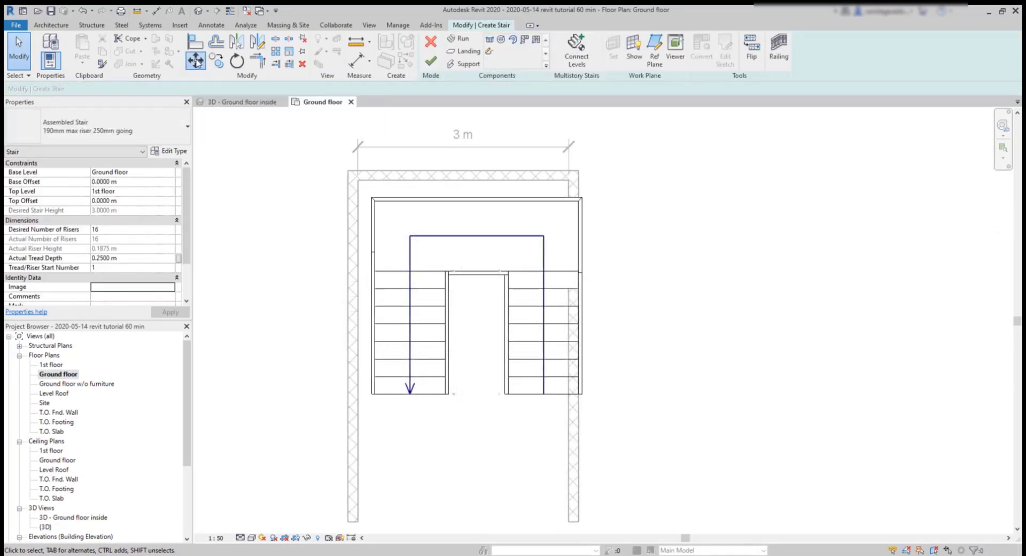
{"action": "left_click", "coordinate": [394, 322]}
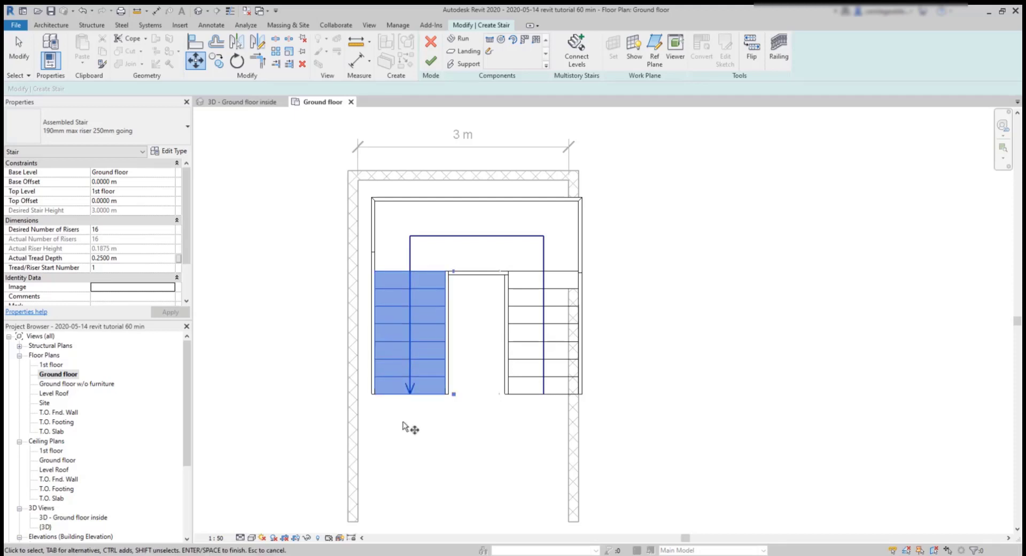
{"action": "key", "text": "Return"}
{"action": "left_click", "coordinate": [373, 394]}
{"action": "scroll", "coordinate": [373, 394], "scroll_direction": "up", "scroll_amount": 3}
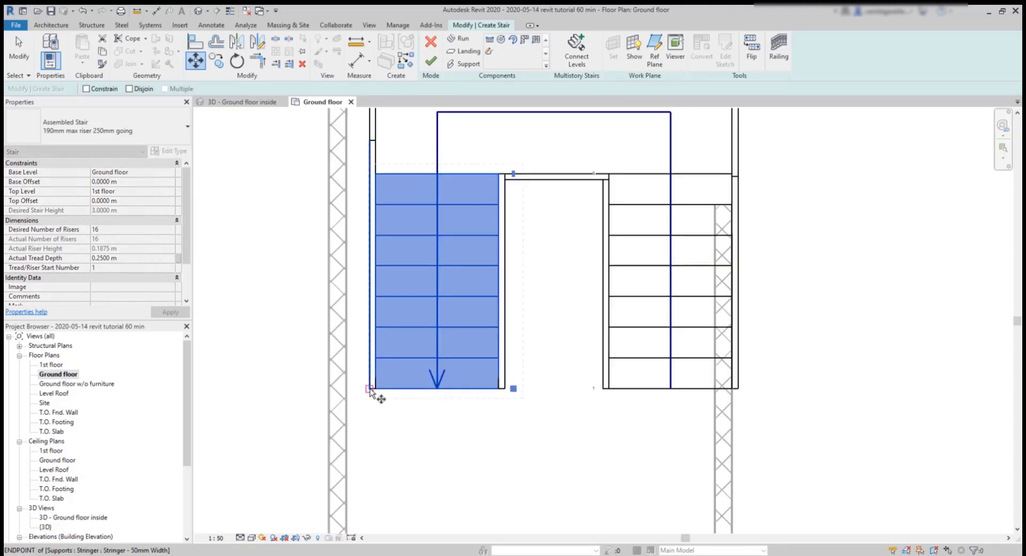
{"action": "left_click", "coordinate": [349, 388]}
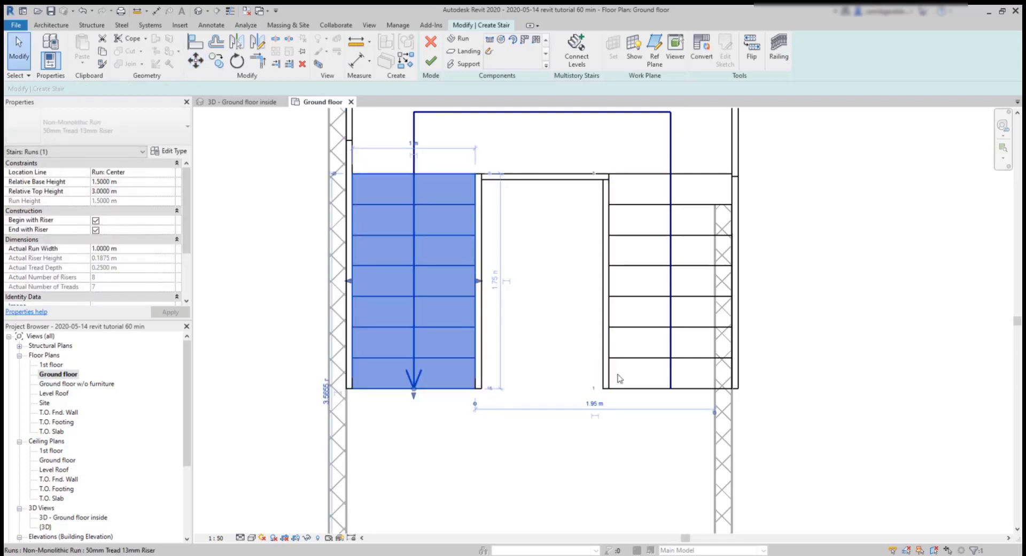
Move the right run against the right wall using MV
{"action": "left_click", "coordinate": [631, 393]}
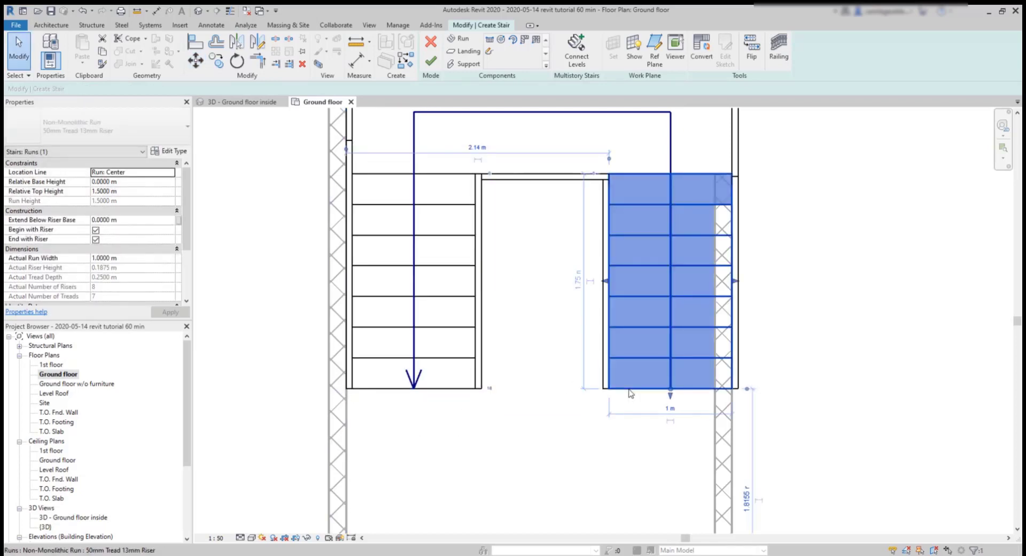
{"action": "key", "text": "m"}
{"action": "key", "text": "v"}
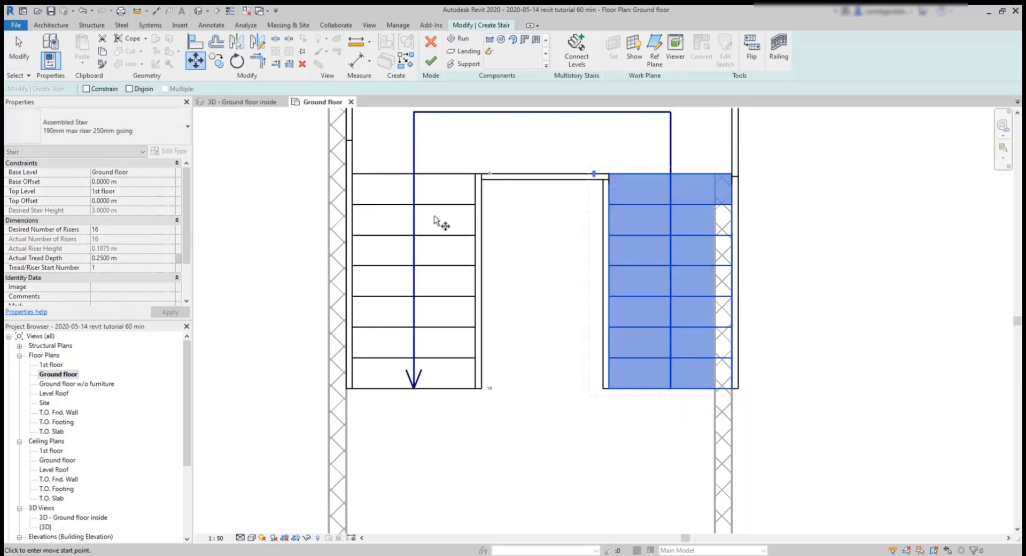
{"action": "scroll", "coordinate": [736, 389], "scroll_direction": "up", "scroll_amount": 2}
{"action": "left_click", "coordinate": [739, 388]}
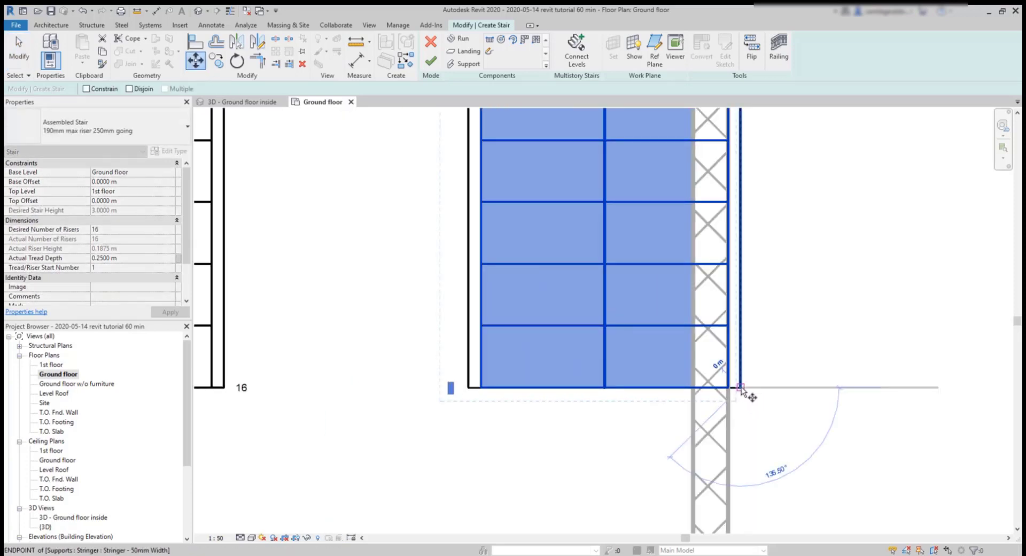
{"action": "left_click", "coordinate": [693, 390]}
{"action": "scroll", "coordinate": [753, 363], "scroll_direction": "down", "scroll_amount": 4}
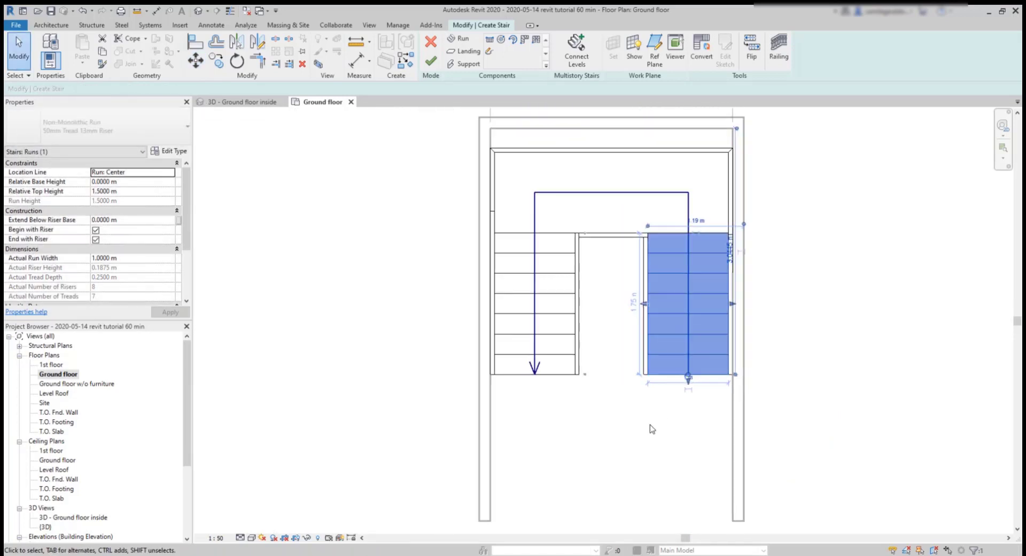
{"action": "left_click", "coordinate": [628, 424]}
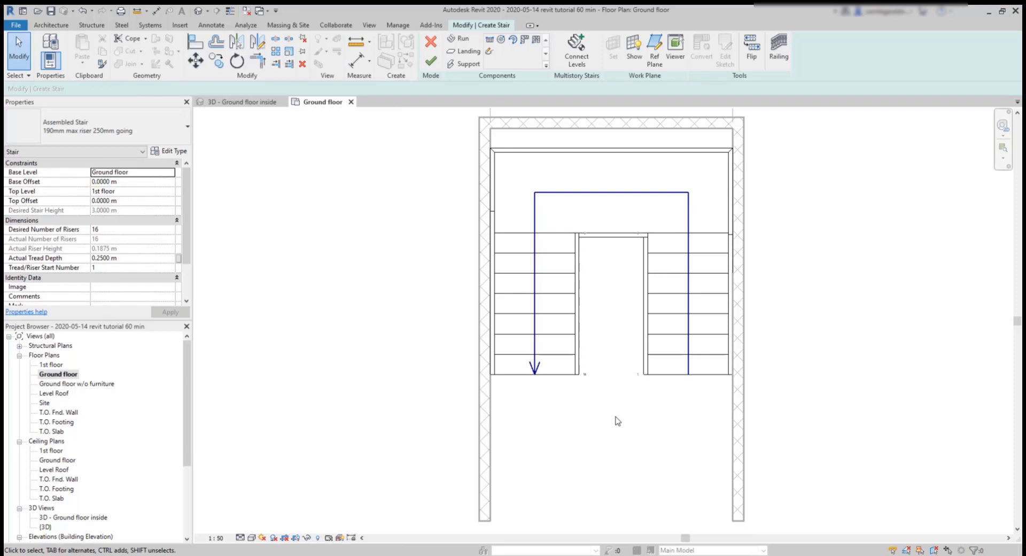
Align the stair landing's top edge flush with the top wall face
{"action": "left_click", "coordinate": [196, 42]}
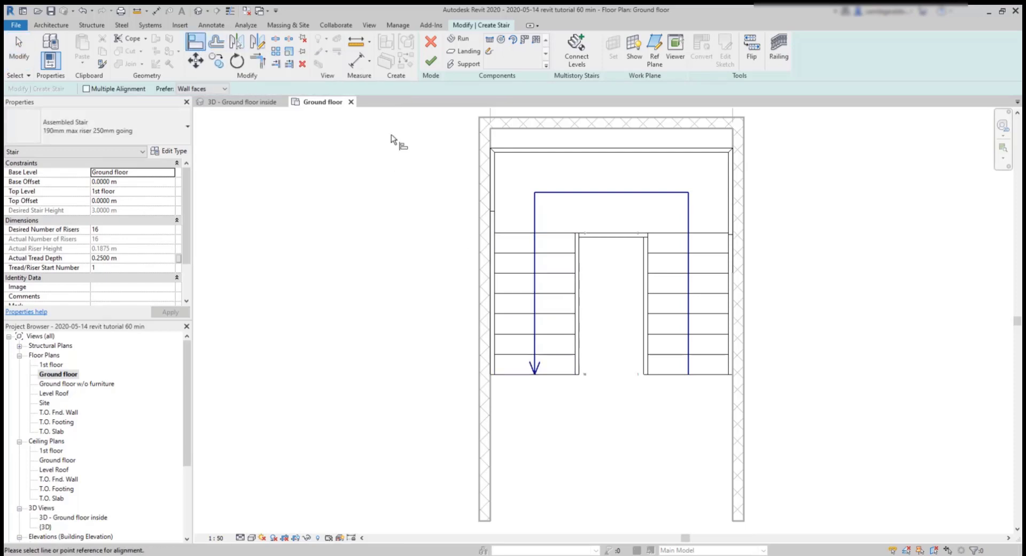
{"action": "left_click", "coordinate": [541, 131]}
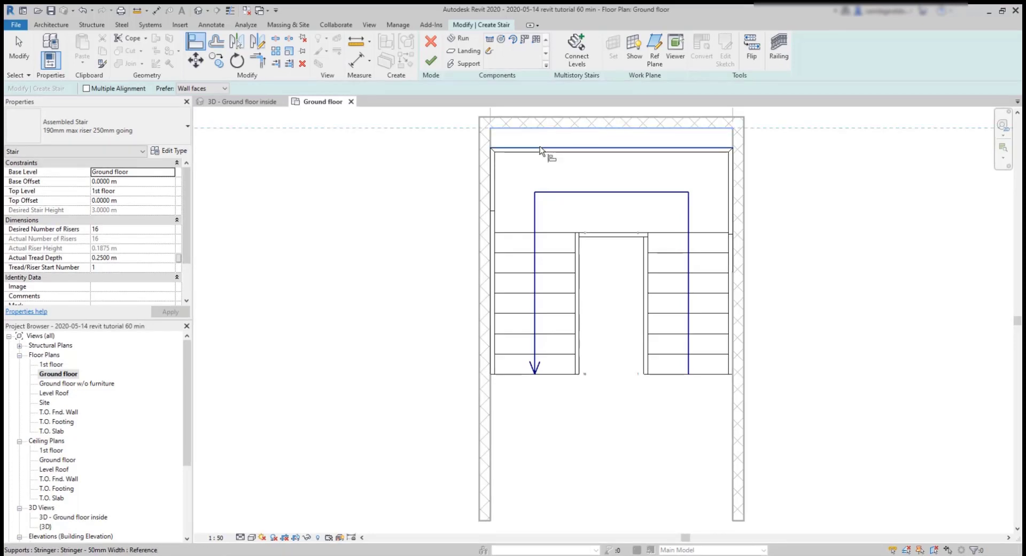
{"action": "left_click", "coordinate": [539, 149]}
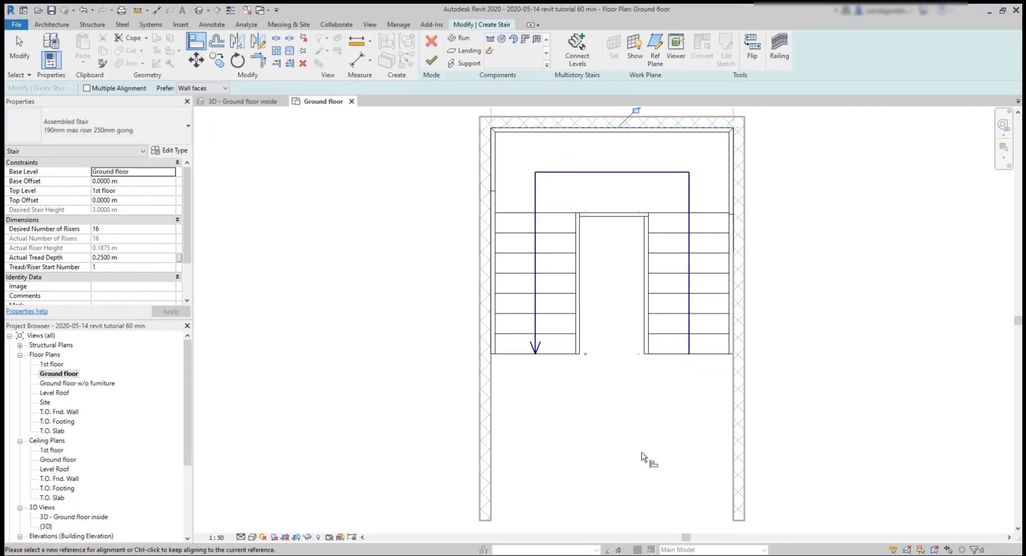
{"action": "key", "text": "Escape"}
{"action": "key", "text": "Escape"}
{"action": "scroll", "coordinate": [261, 358], "scroll_direction": "down", "scroll_amount": 2}
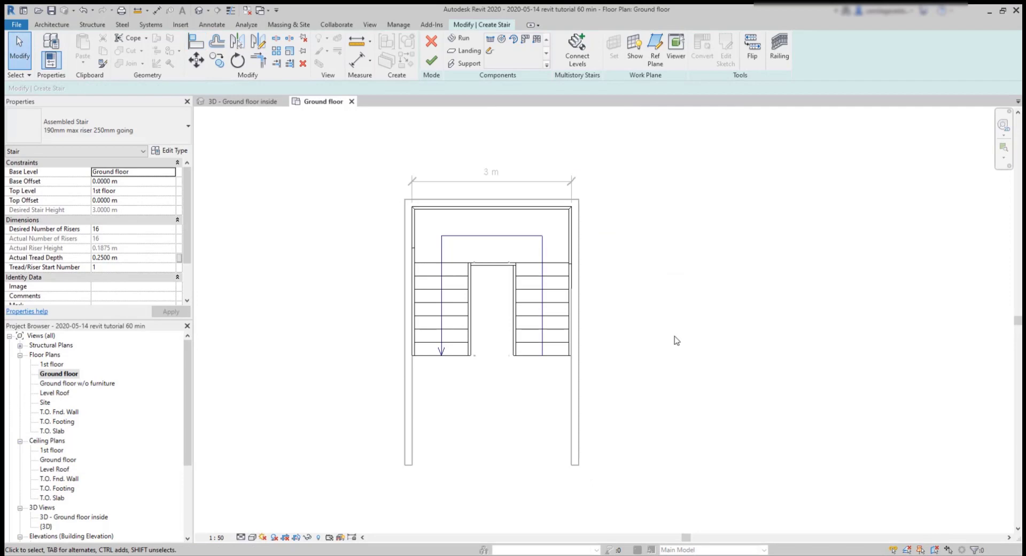
Finish the stair and leave stair edit mode
{"action": "left_click", "coordinate": [431, 60]}
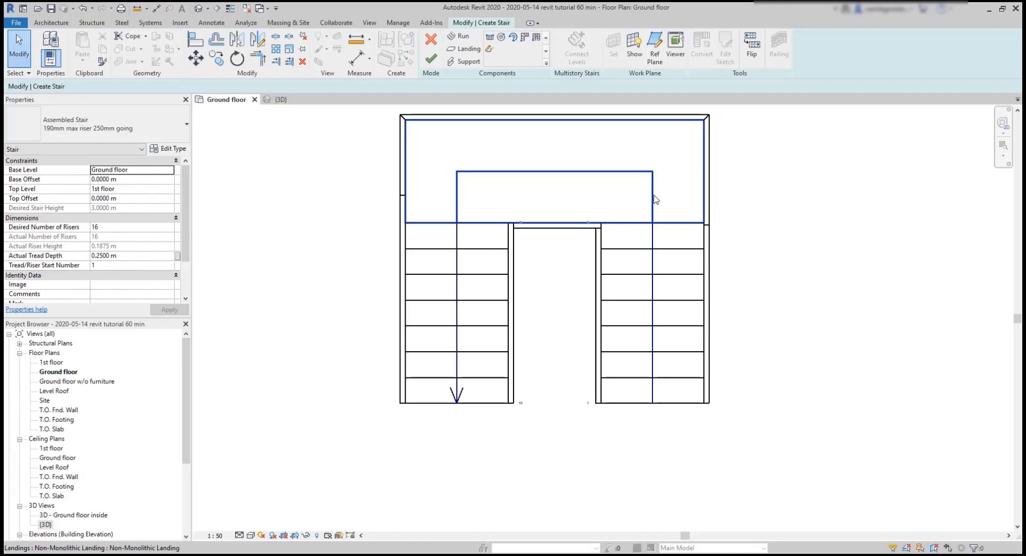
Pull both runs' top edges 0.3 m down from the landing, then finish the stair
{"action": "left_click", "coordinate": [656, 199]}
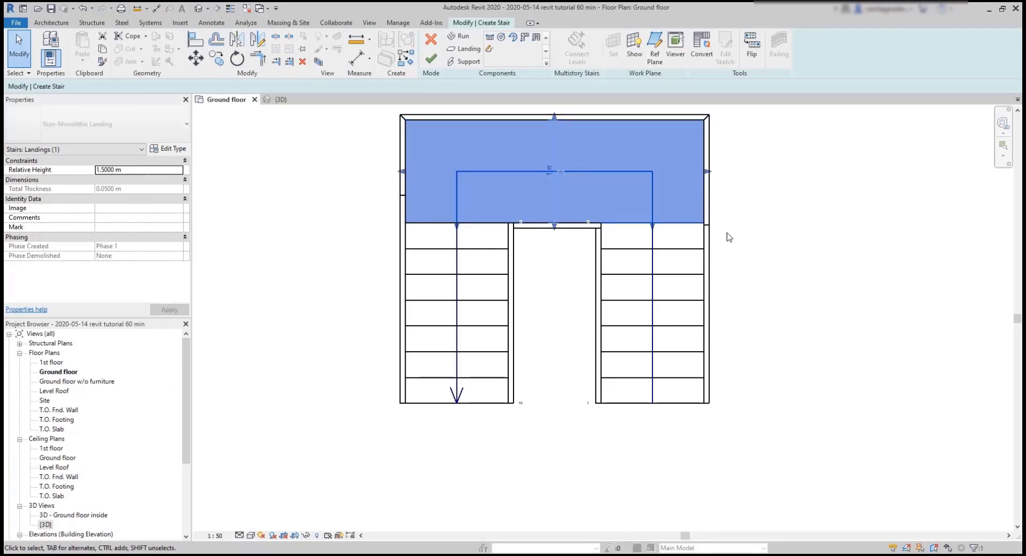
{"action": "mouse_move", "coordinate": [653, 226]}
{"action": "left_mouse_down"}
{"action": "mouse_move", "coordinate": [663, 229]}
{"action": "mouse_move", "coordinate": [651, 243]}
{"action": "left_mouse_up"}
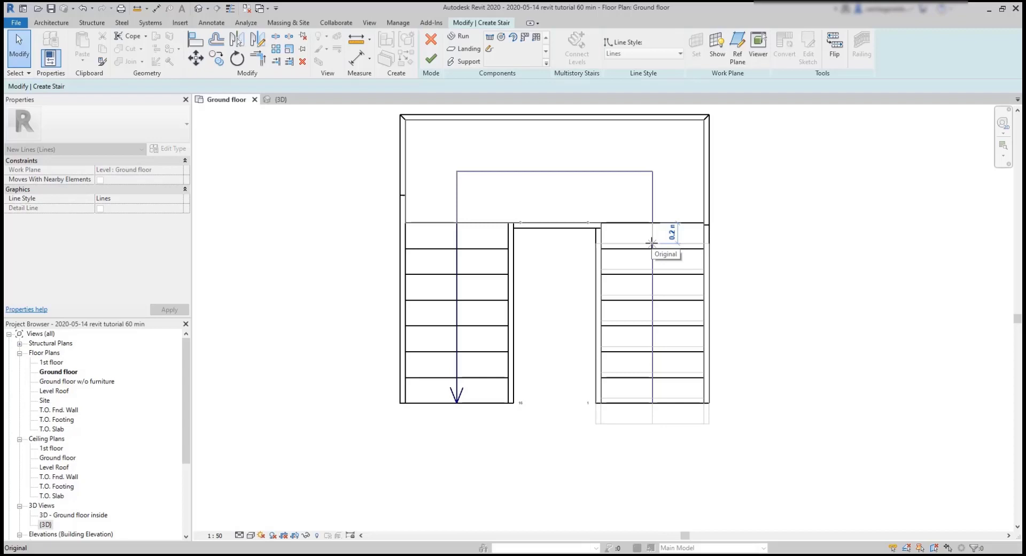
{"action": "left_click_drag", "start_coordinate": [650, 243], "coordinate": [650, 243]}
{"action": "type", "text": "0.3"}
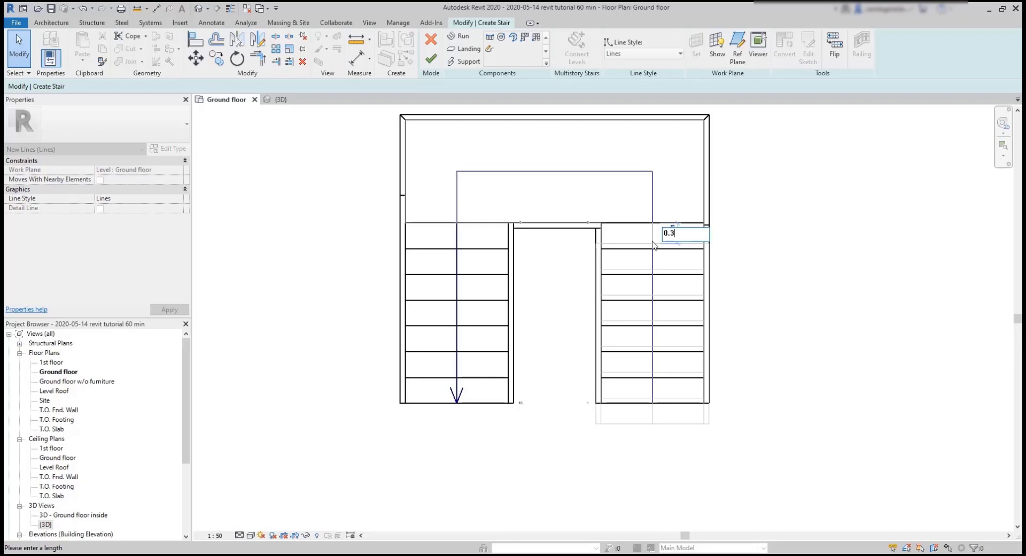
{"action": "key", "text": "Return"}
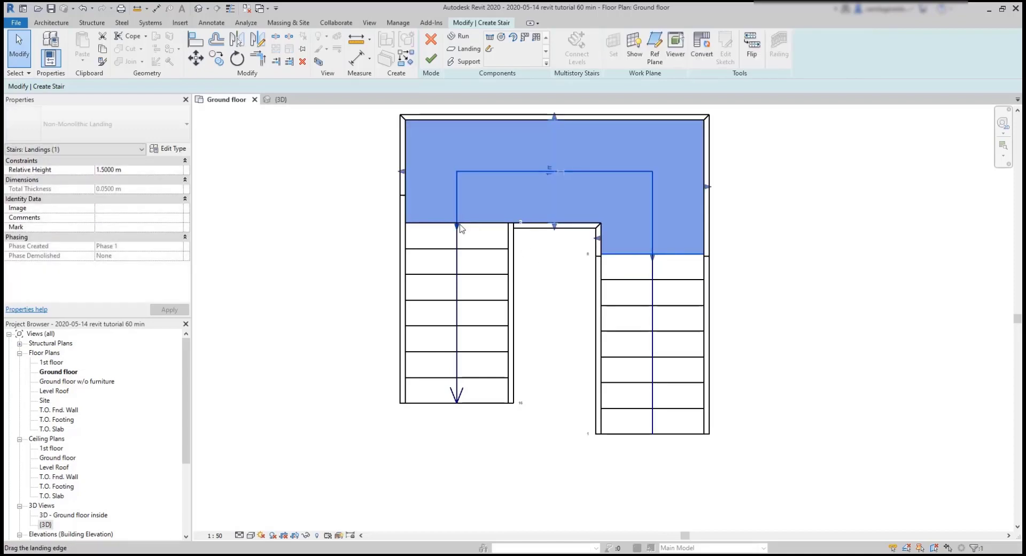
{"action": "left_click_drag", "start_coordinate": [461, 229], "coordinate": [458, 245]}
{"action": "type", "text": "0.3"}
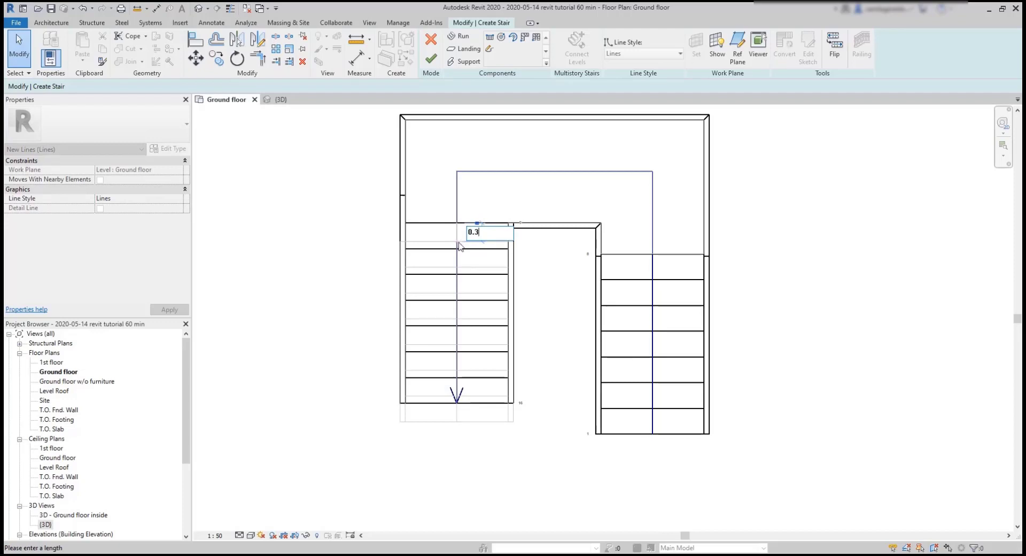
{"action": "key", "text": "Return"}
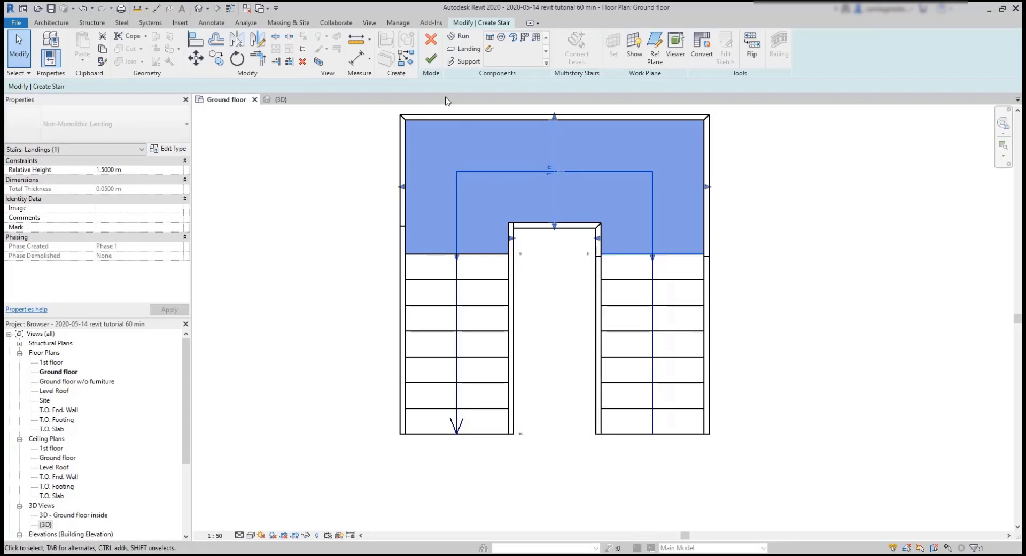
{"action": "left_click", "coordinate": [430, 59]}
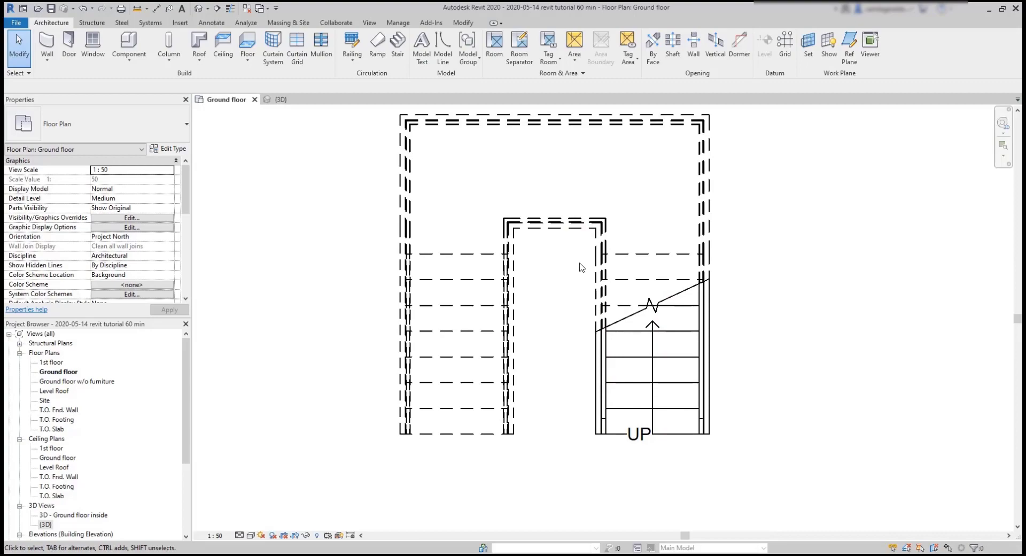
Switch to the 3D view and select the stair to inspect its properties
{"action": "left_click", "coordinate": [279, 100]}
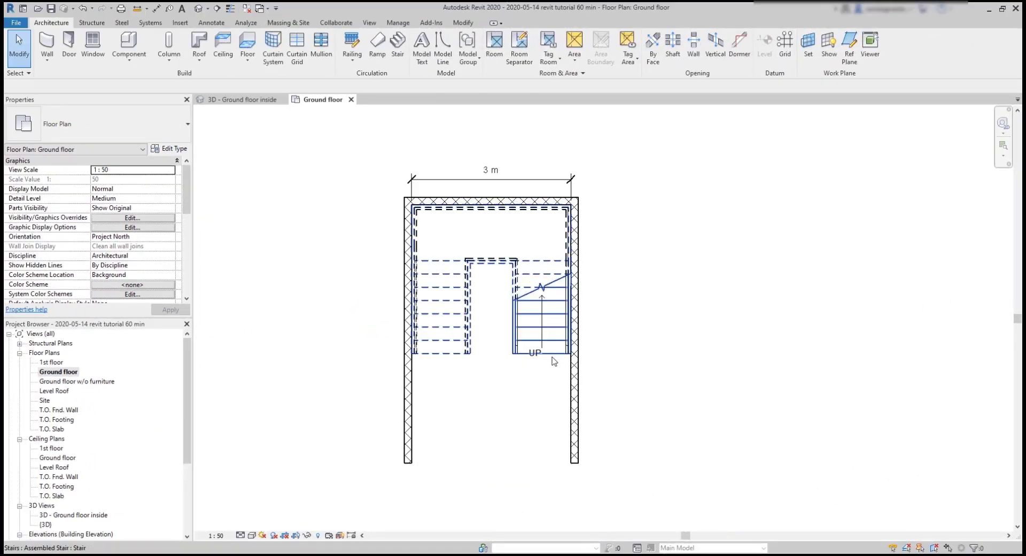
{"action": "left_click", "coordinate": [553, 350]}
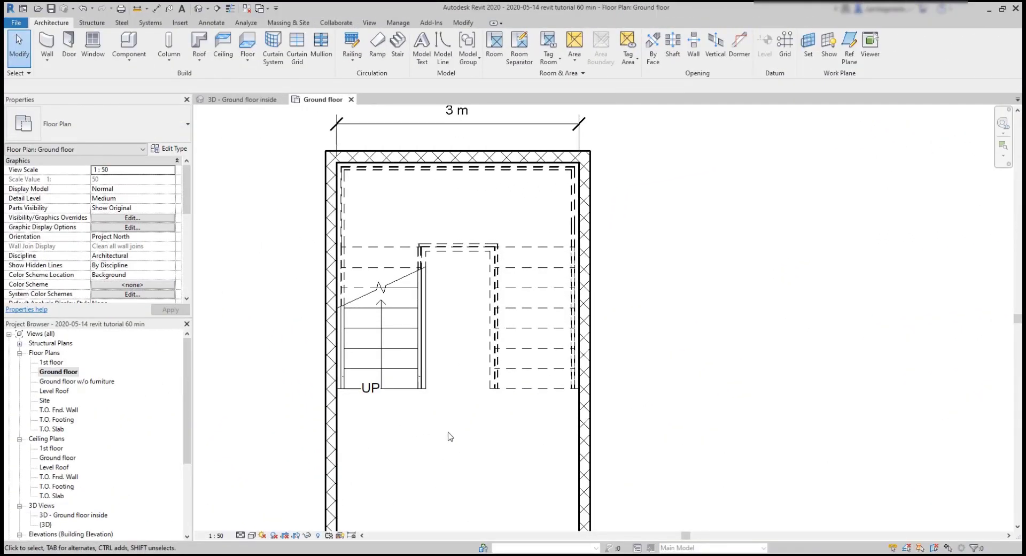
Set the stair's Actual Tread Depth to 0.2 and accept the below-minimum warning
{"action": "left_click", "coordinate": [422, 380]}
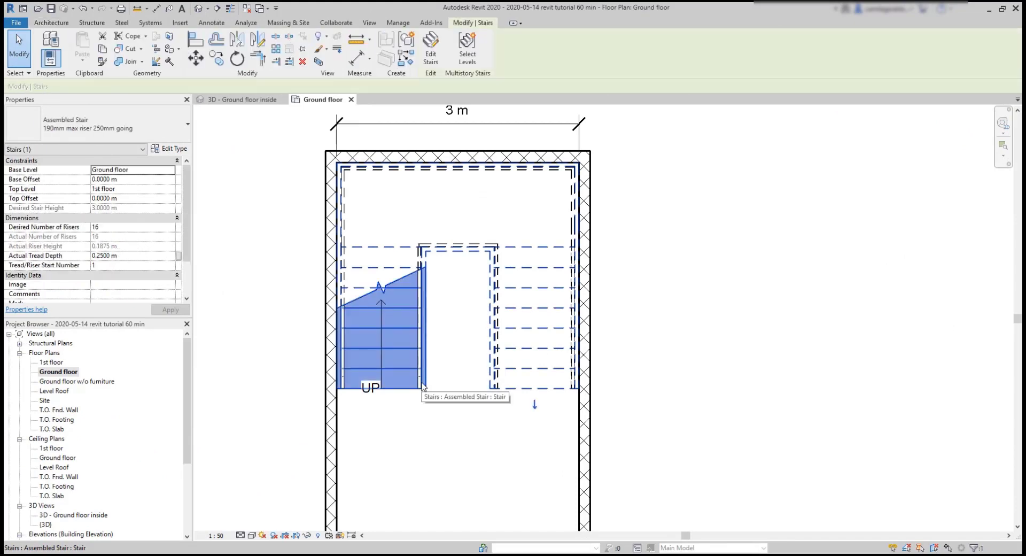
{"action": "left_click", "coordinate": [166, 150]}
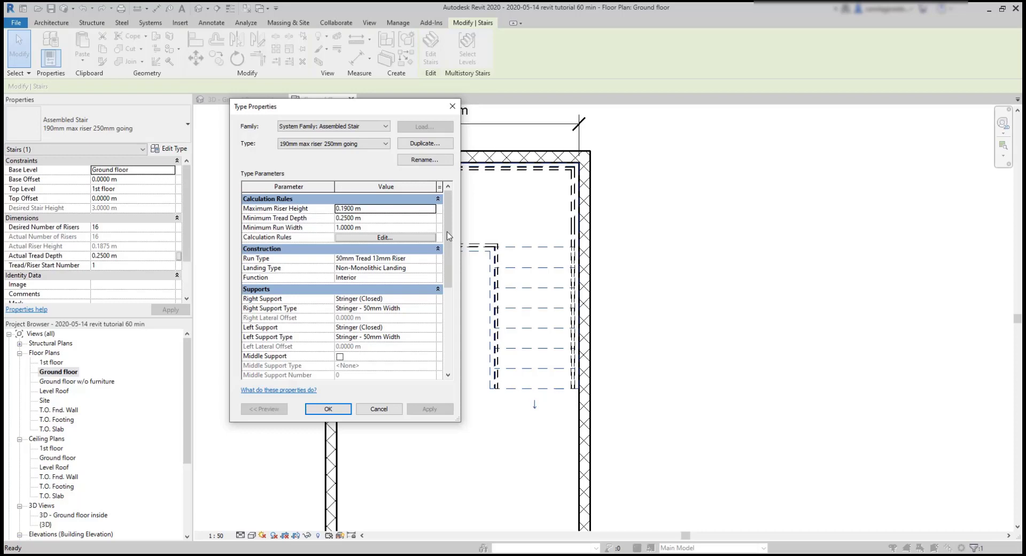
{"action": "key", "text": "Return"}
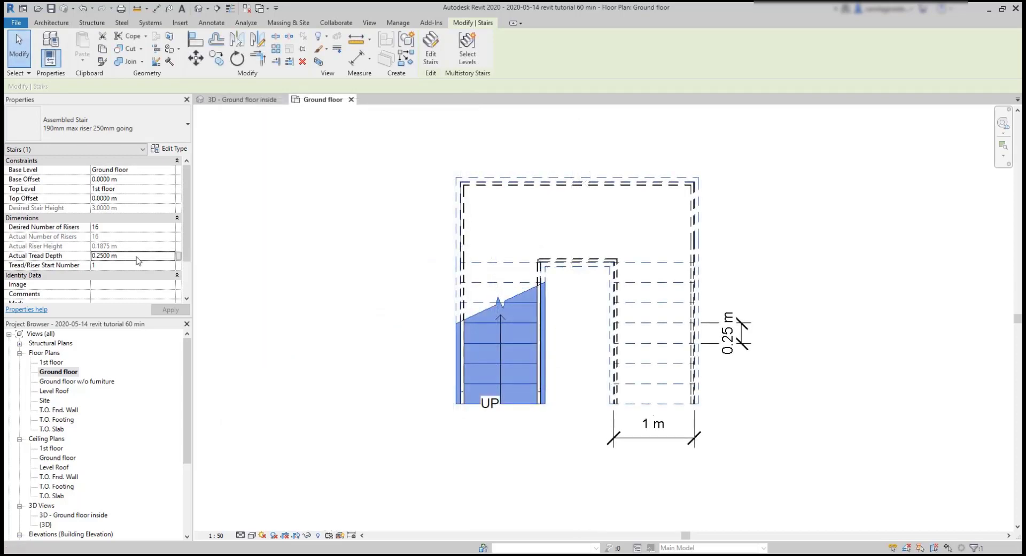
{"action": "left_click", "coordinate": [137, 256]}
{"action": "type", "text": "0.2"}
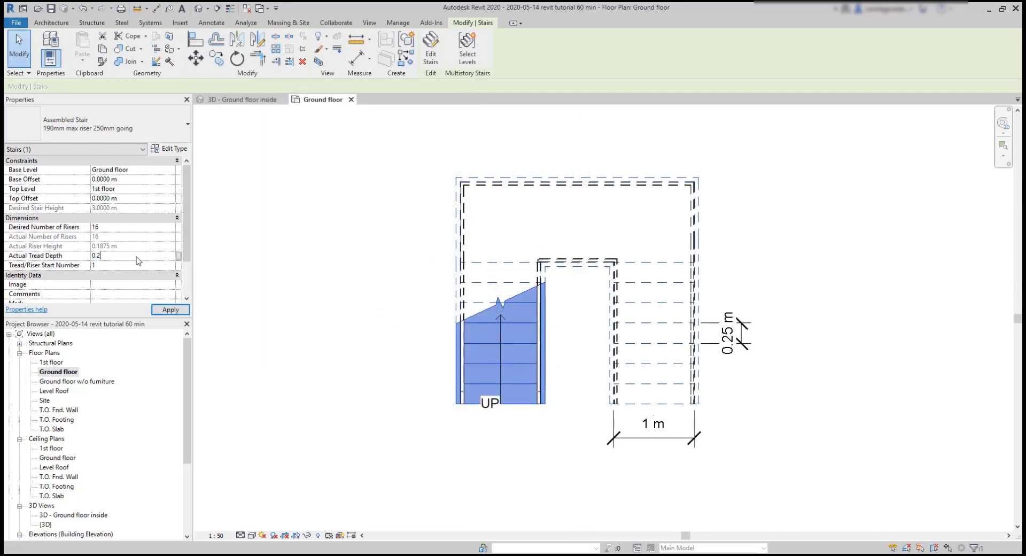
{"action": "key", "text": "Return"}
{"action": "left_click", "coordinate": [171, 309]}
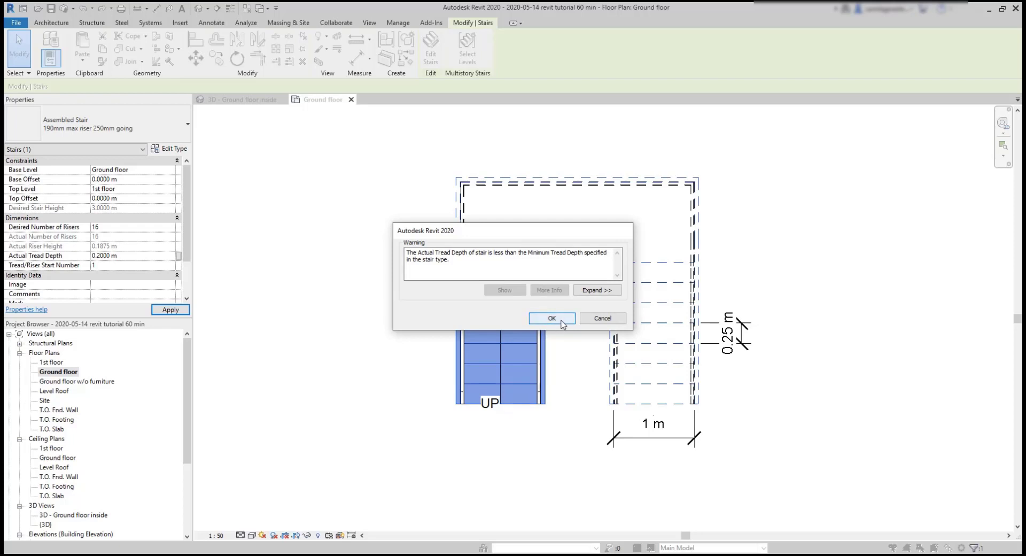
{"action": "left_click", "coordinate": [561, 320]}
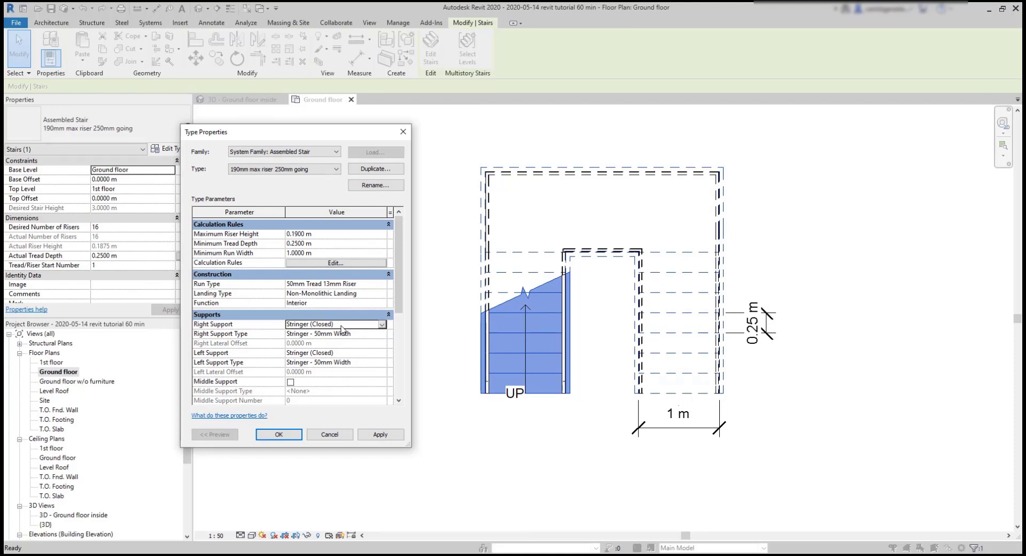
Set the stair type's Right Support to None
{"action": "left_click", "coordinate": [382, 325]}
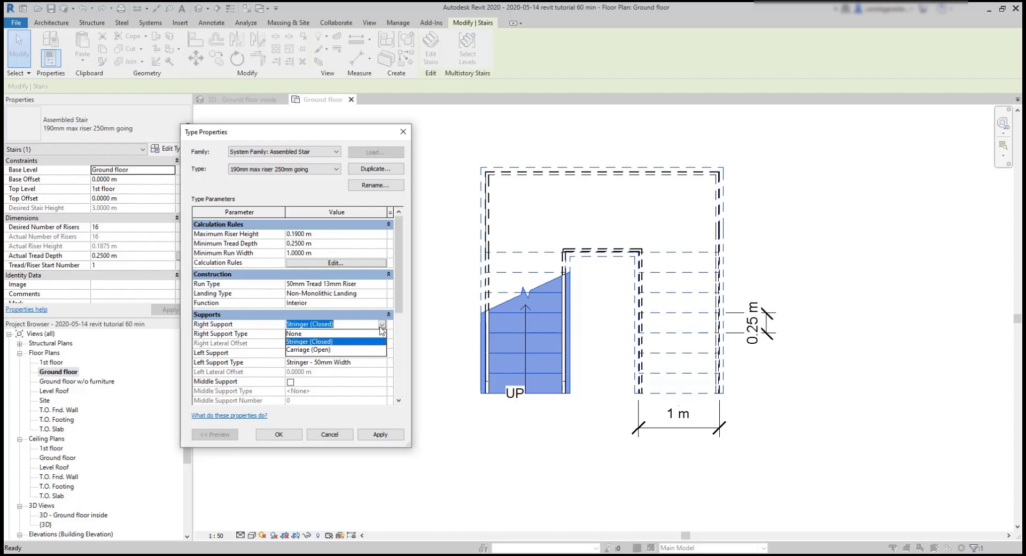
{"action": "left_click", "coordinate": [307, 333]}
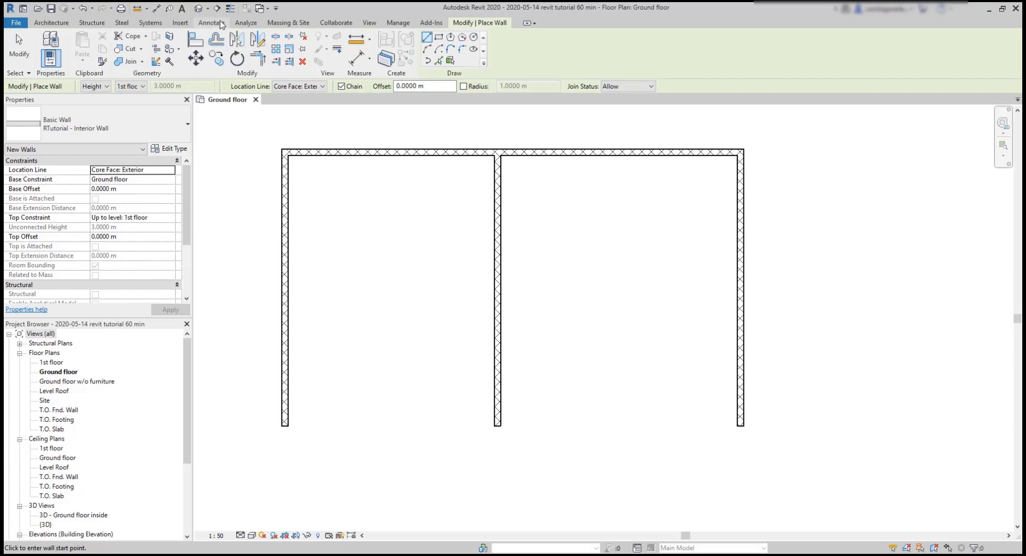
Place aligned dimensions on the left (5.93 m), top (9.86 m) and right (5.93 m) walls
{"action": "left_click", "coordinate": [221, 24]}
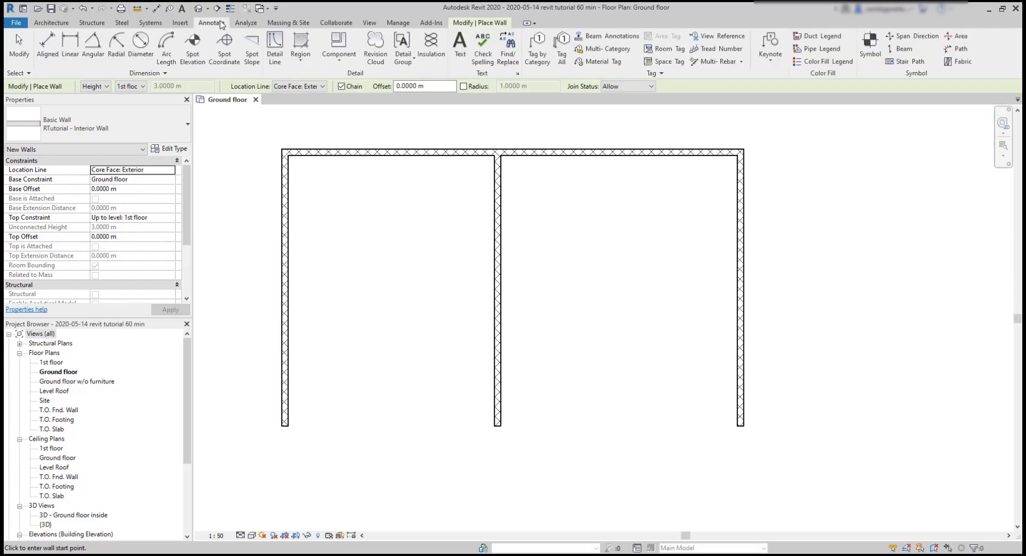
{"action": "left_click", "coordinate": [42, 46]}
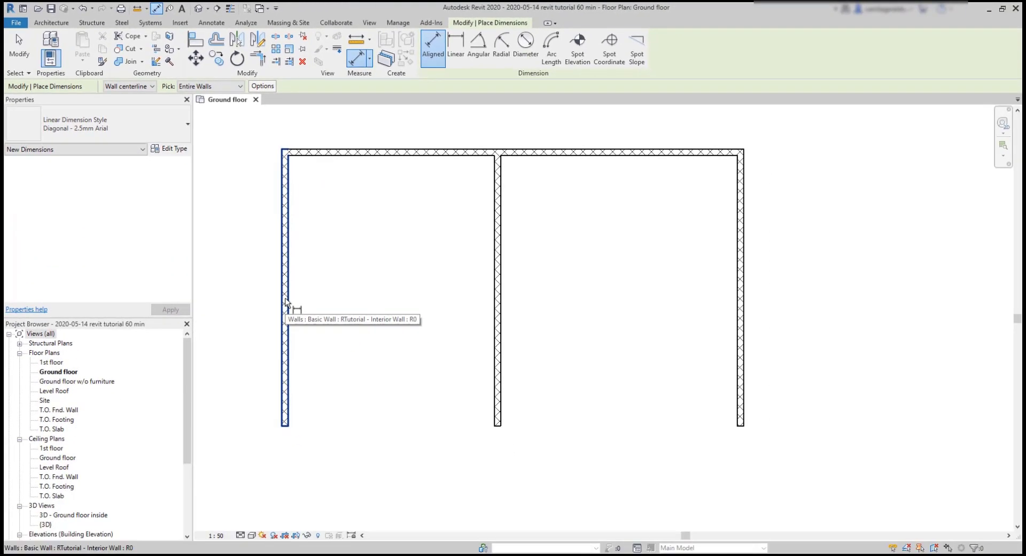
{"action": "left_click", "coordinate": [285, 303]}
{"action": "left_click", "coordinate": [266, 289]}
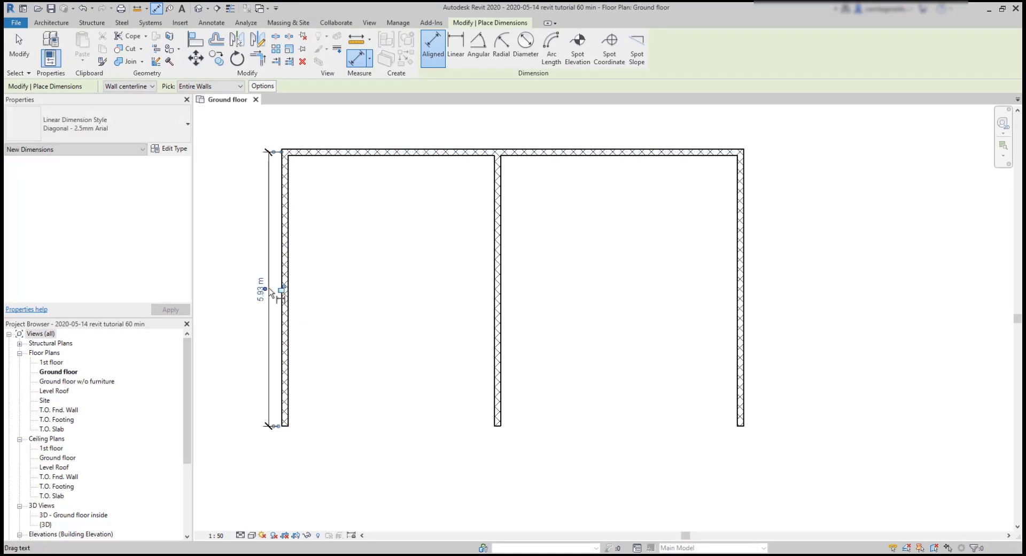
{"action": "left_click", "coordinate": [477, 153]}
{"action": "left_click", "coordinate": [487, 133]}
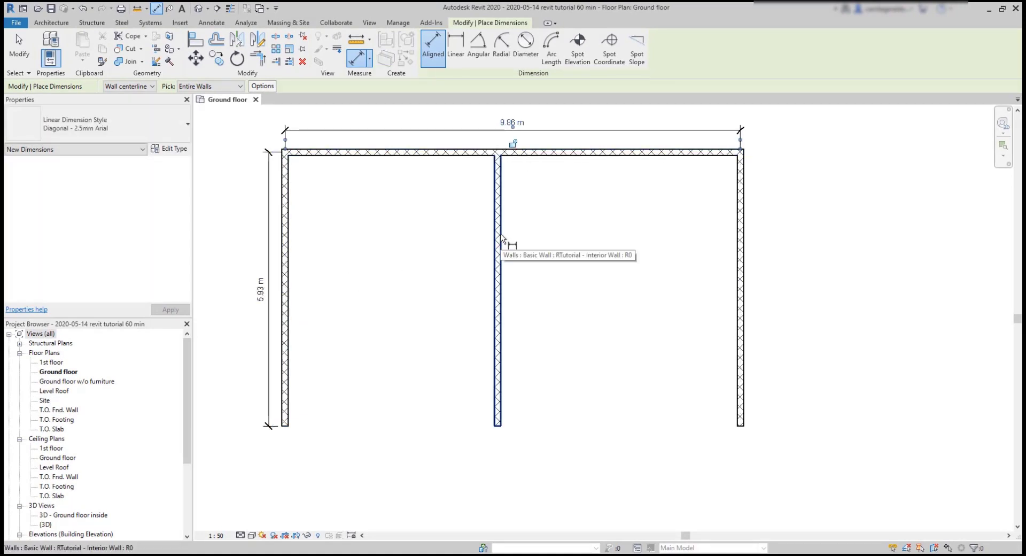
{"action": "left_click", "coordinate": [740, 291]}
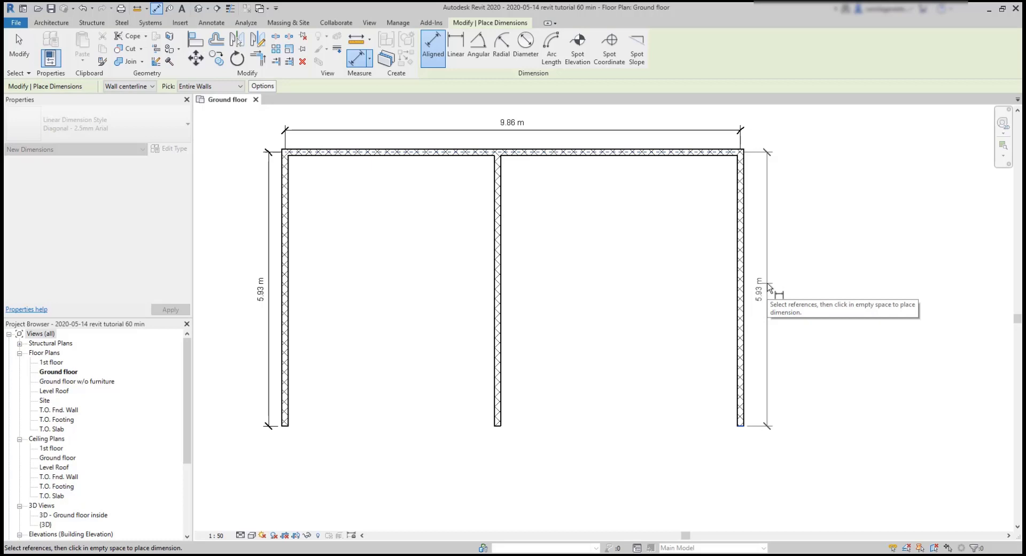
{"action": "left_click", "coordinate": [775, 286]}
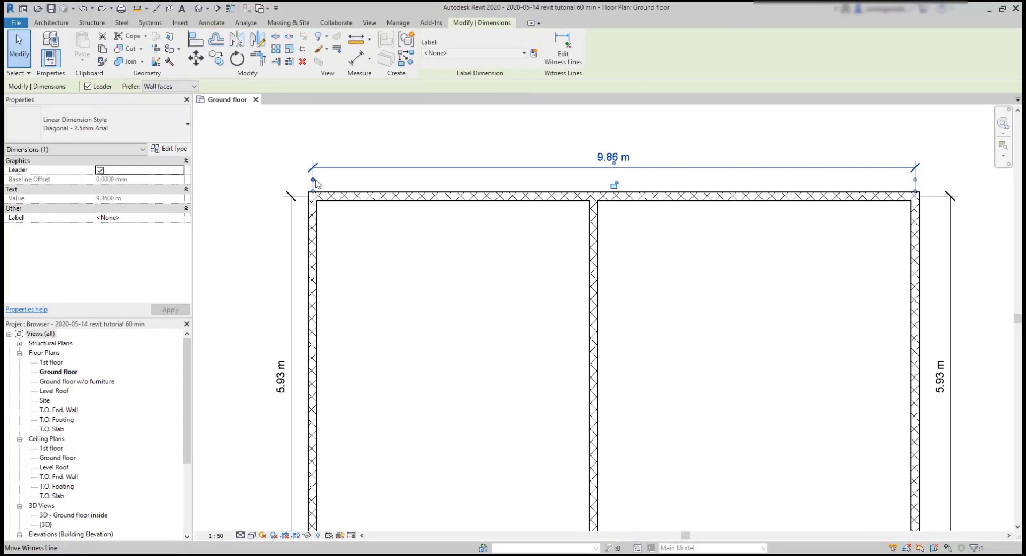
Move the top dimension's witness lines to the outer wall faces so it reads 10 m
{"action": "left_click_drag", "start_coordinate": [314, 181], "coordinate": [309, 181]}
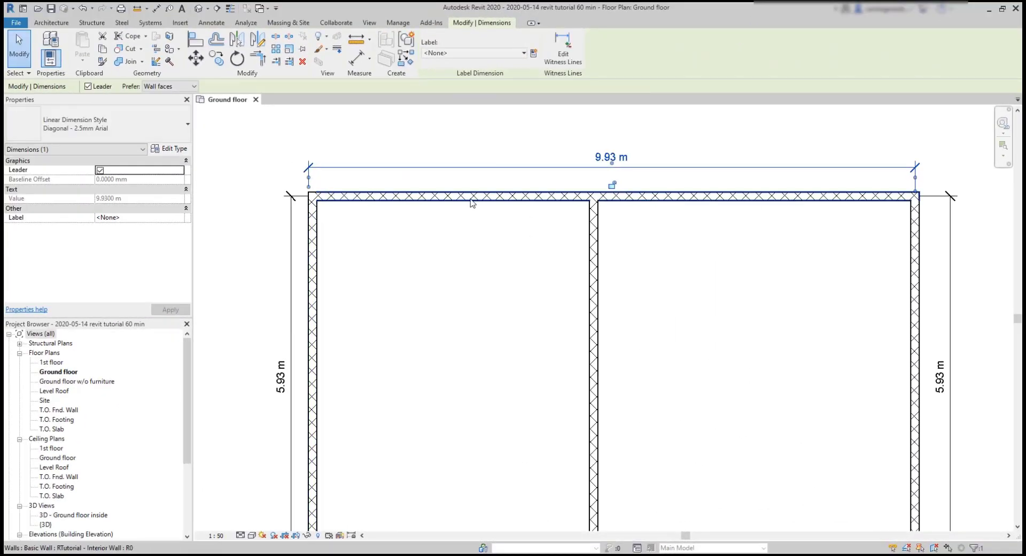
{"action": "left_click_drag", "start_coordinate": [917, 183], "coordinate": [920, 183]}
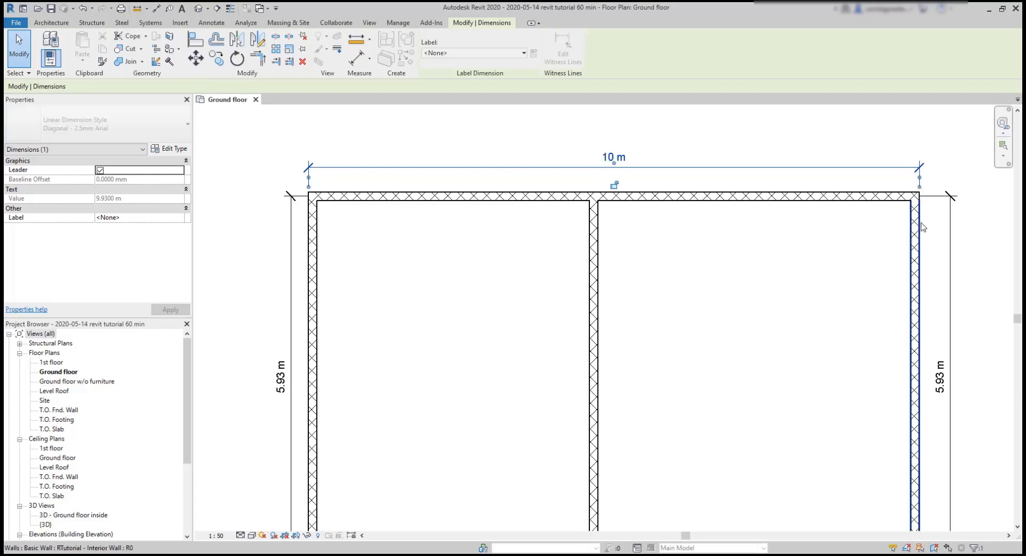
{"action": "left_click", "coordinate": [789, 253]}
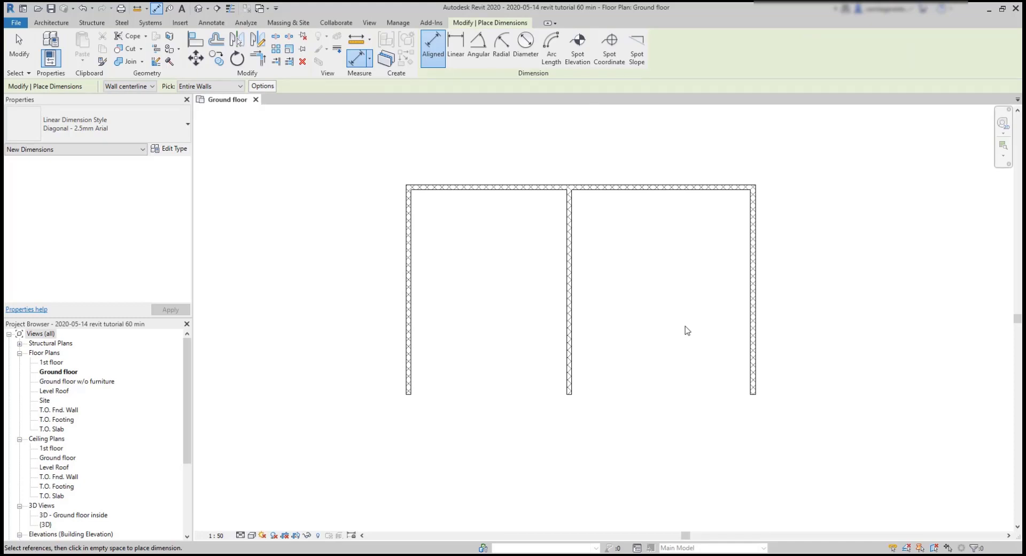
Switch dimension picking to individual references and add a 6 m dimension along the left wall
{"action": "left_click", "coordinate": [231, 89]}
{"action": "left_click", "coordinate": [213, 94]}
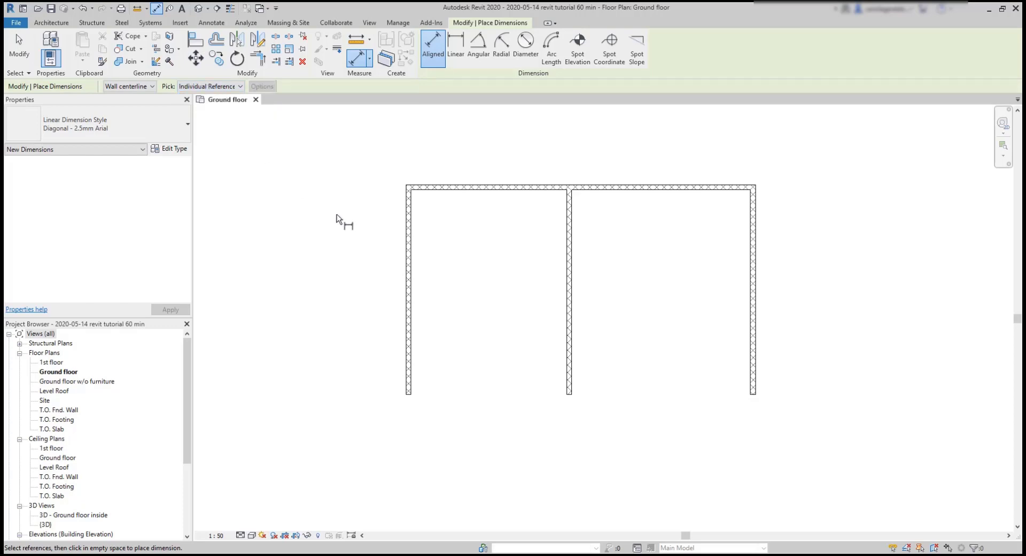
{"action": "scroll", "coordinate": [408, 395], "scroll_direction": "up", "scroll_amount": 3}
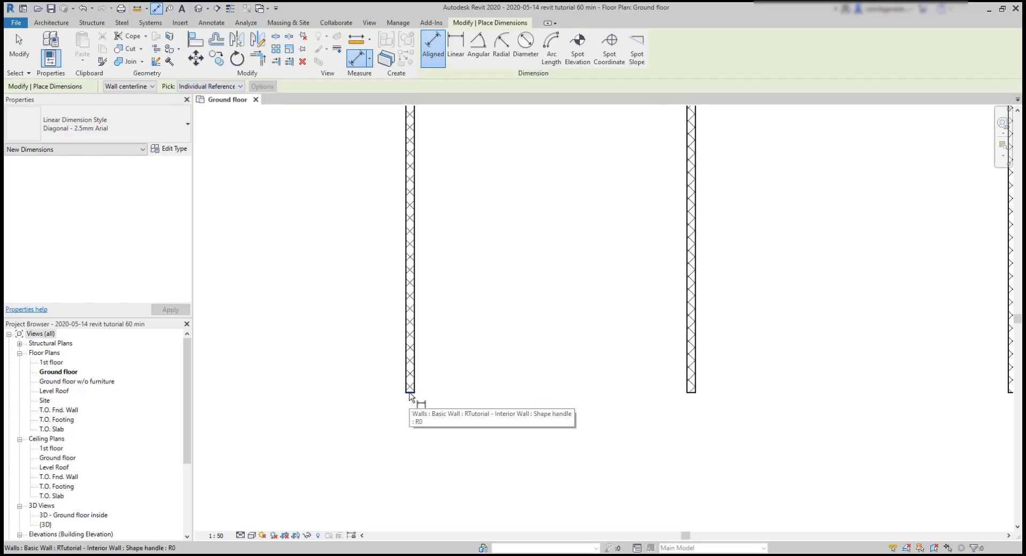
{"action": "left_click", "coordinate": [409, 394]}
{"action": "scroll", "coordinate": [378, 366], "scroll_direction": "down", "scroll_amount": 3}
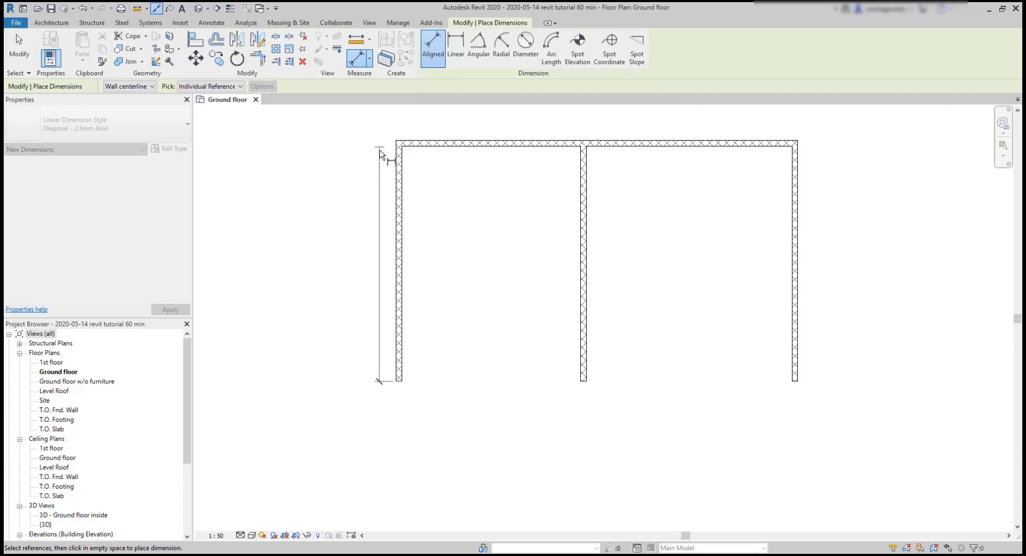
{"action": "scroll", "coordinate": [380, 154], "scroll_direction": "up", "scroll_amount": 2}
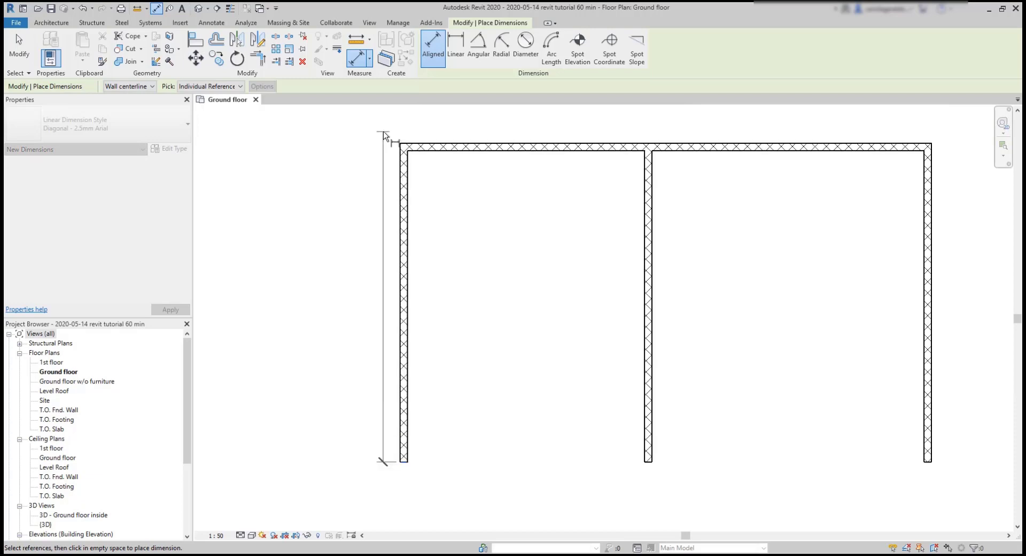
{"action": "left_click", "coordinate": [408, 147]}
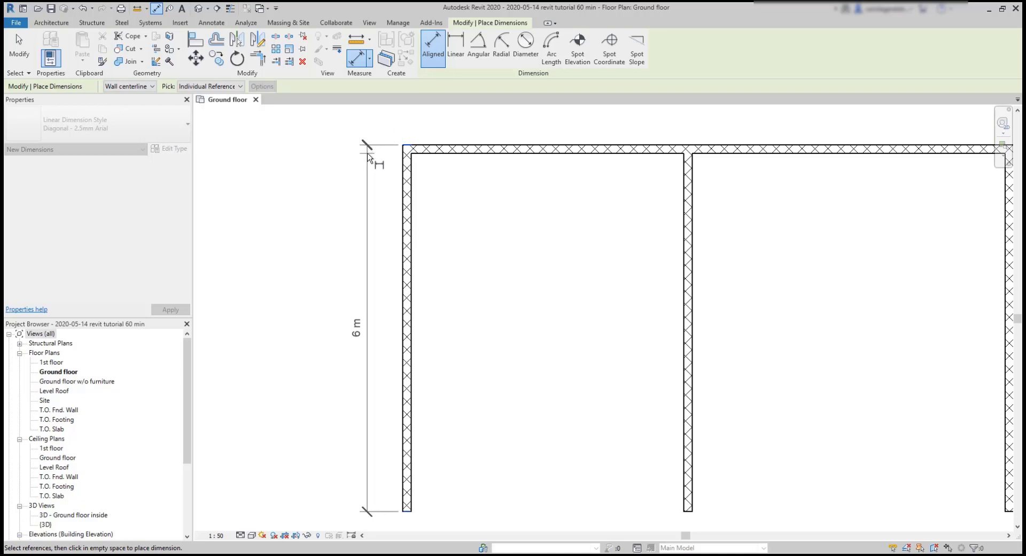
{"action": "left_click", "coordinate": [372, 125]}
Measure to wall faces and place a 10 m dimension across the outer faces above the walls
{"action": "scroll", "coordinate": [312, 192], "scroll_direction": "down", "scroll_amount": 1}
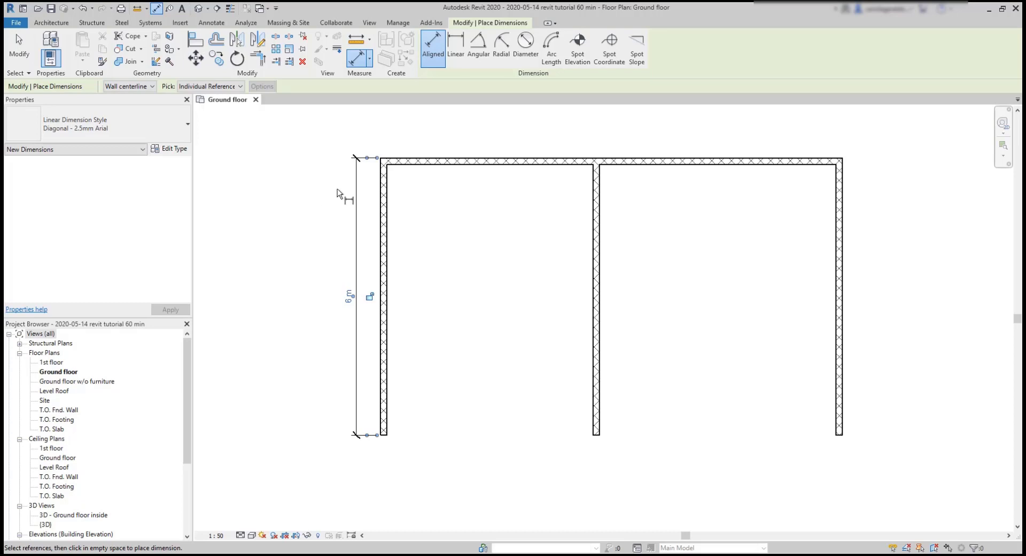
{"action": "middle_click_drag", "start_coordinate": [469, 206], "coordinate": [419, 272]}
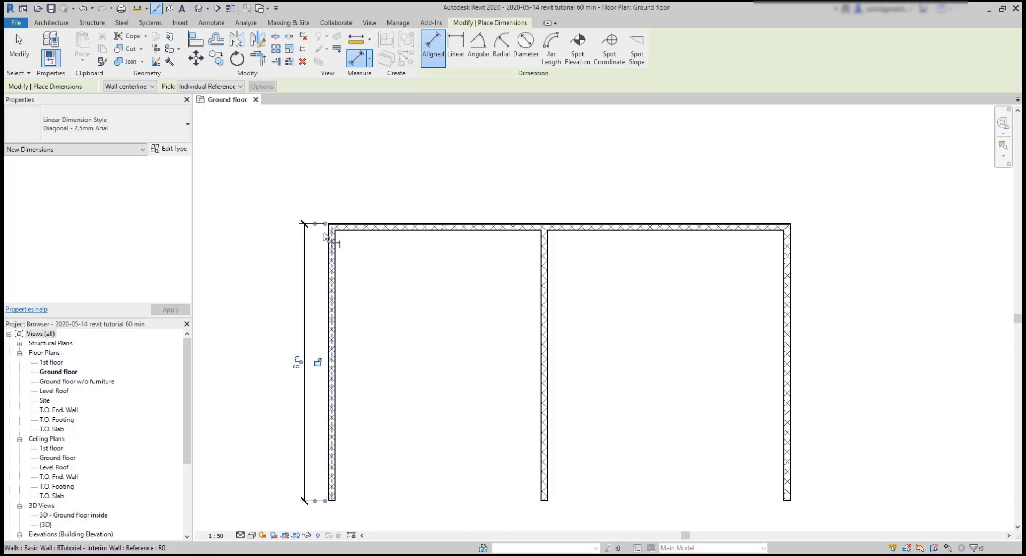
{"action": "scroll", "coordinate": [338, 242], "scroll_direction": "up", "scroll_amount": 2}
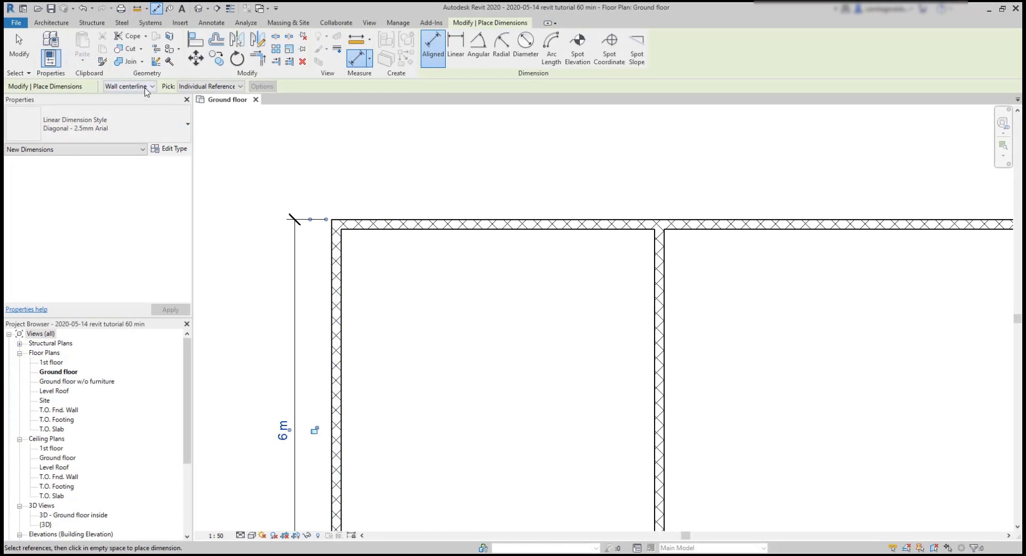
{"action": "left_click", "coordinate": [152, 86]}
{"action": "left_click", "coordinate": [125, 105]}
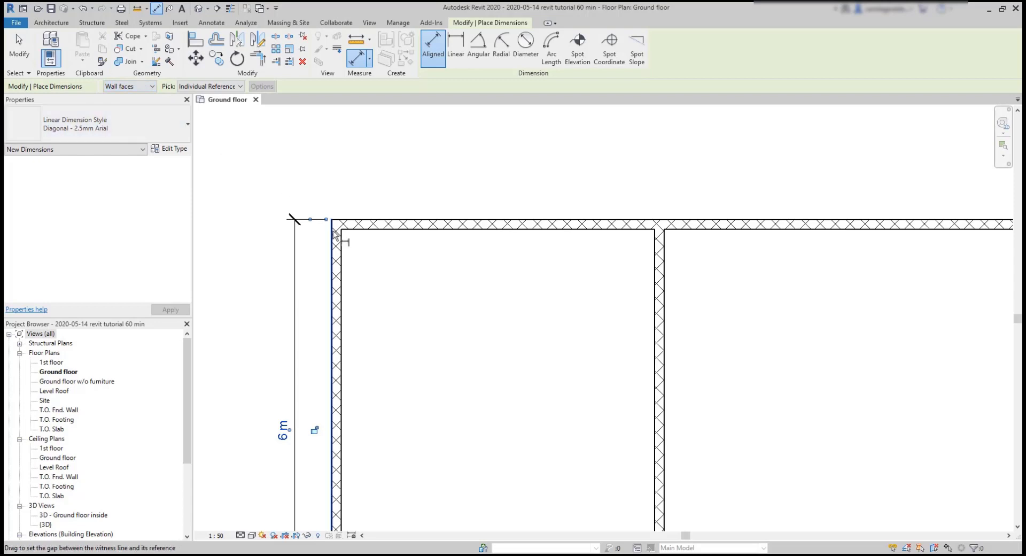
{"action": "scroll", "coordinate": [332, 233], "scroll_direction": "down", "scroll_amount": 1}
{"action": "scroll", "coordinate": [333, 234], "scroll_direction": "down", "scroll_amount": 2}
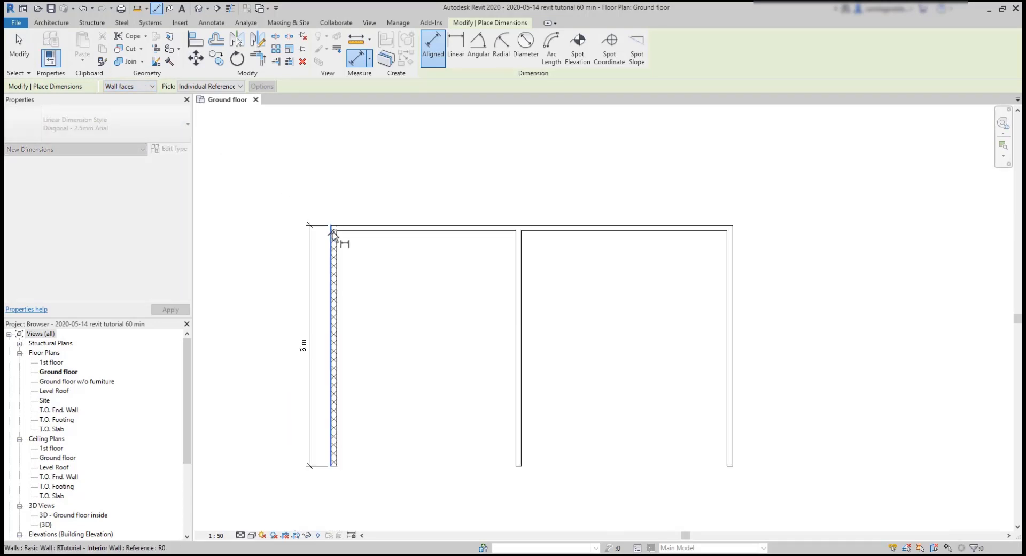
{"action": "left_click", "coordinate": [334, 235]}
{"action": "left_click", "coordinate": [735, 241]}
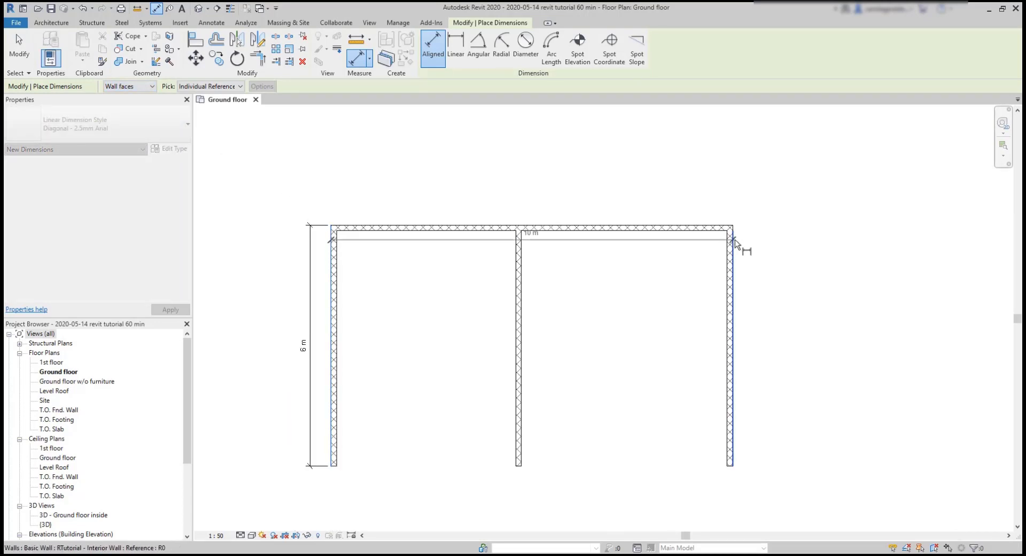
{"action": "left_click", "coordinate": [736, 210]}
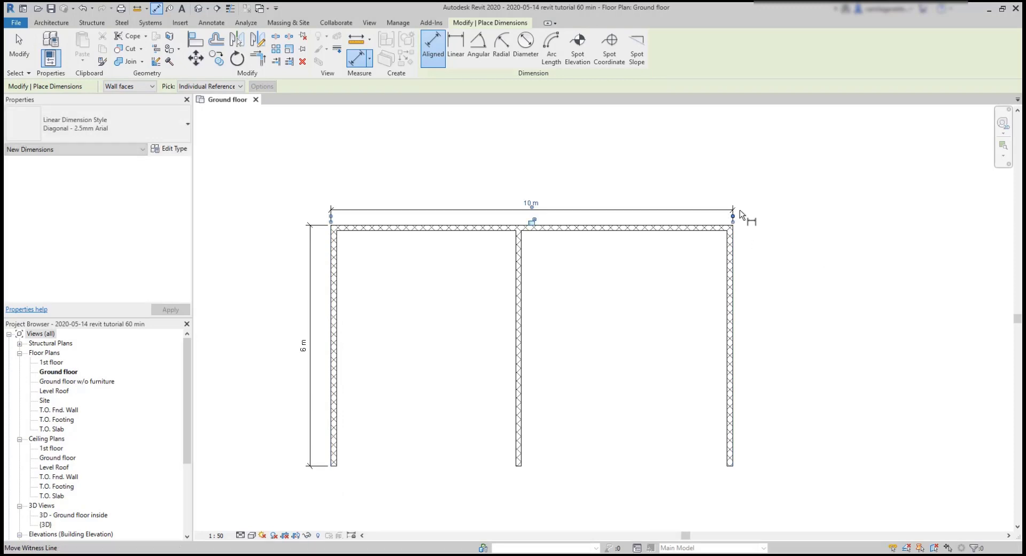
Dimension the right wall from top to bottom end with a 6 m dimension
{"action": "scroll", "coordinate": [768, 252], "scroll_direction": "up", "scroll_amount": 2}
{"action": "scroll", "coordinate": [767, 252], "scroll_direction": "up", "scroll_amount": 1}
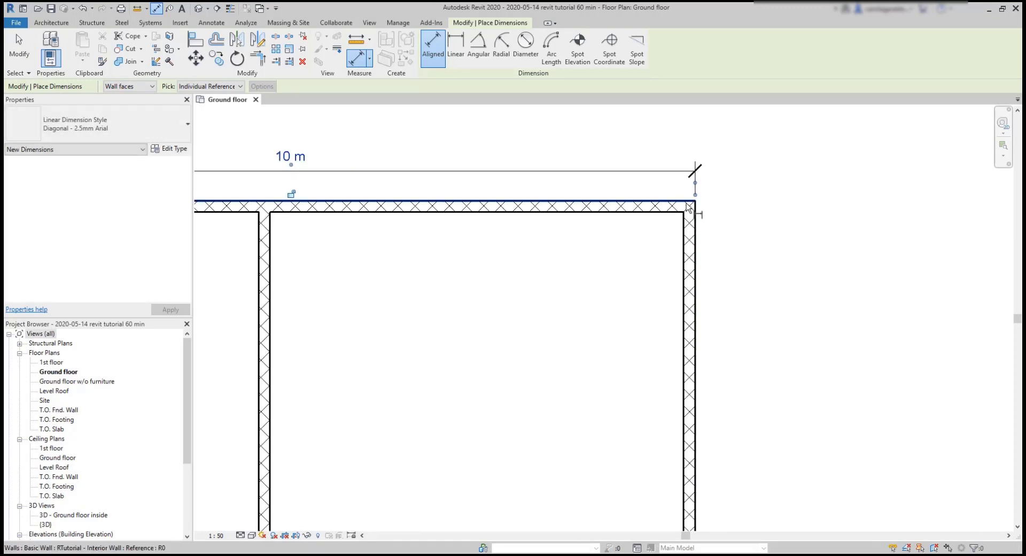
{"action": "left_click", "coordinate": [692, 209]}
{"action": "scroll", "coordinate": [689, 209], "scroll_direction": "down", "scroll_amount": 2}
{"action": "scroll", "coordinate": [689, 209], "scroll_direction": "down", "scroll_amount": 1}
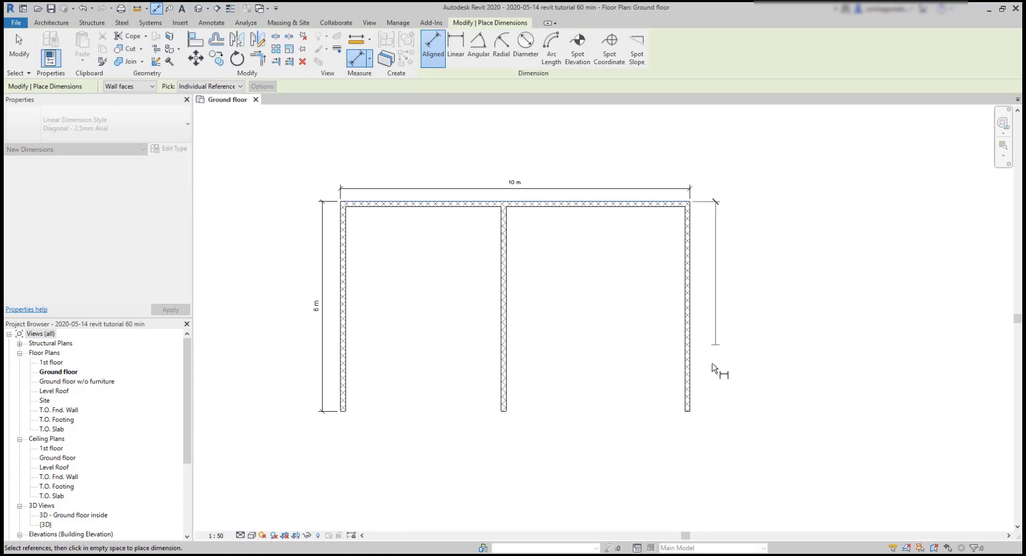
{"action": "scroll", "coordinate": [703, 428], "scroll_direction": "up", "scroll_amount": 3}
{"action": "left_click", "coordinate": [685, 405]}
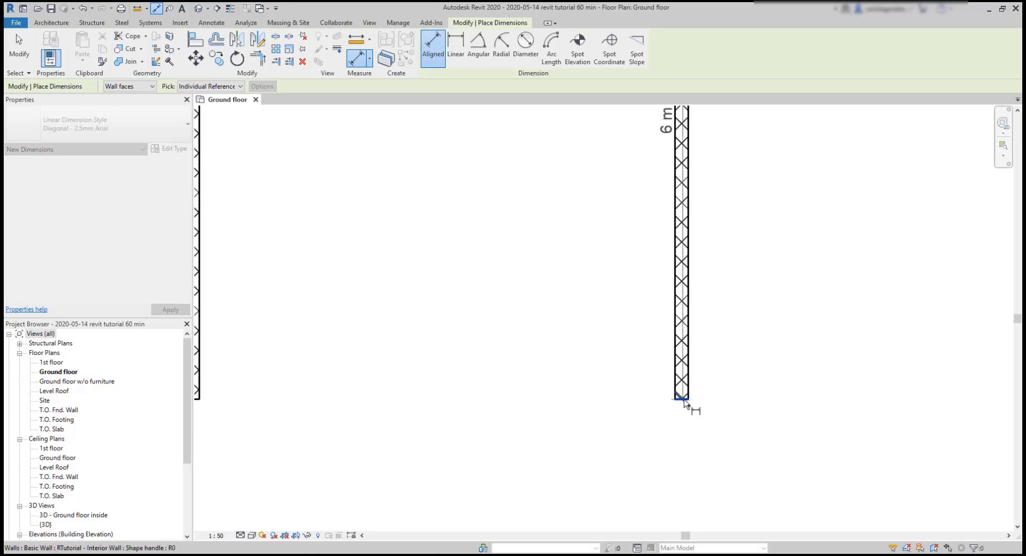
{"action": "scroll", "coordinate": [754, 402], "scroll_direction": "down", "scroll_amount": 3}
{"action": "key", "text": "Escape"}
{"action": "key", "text": "Escape"}
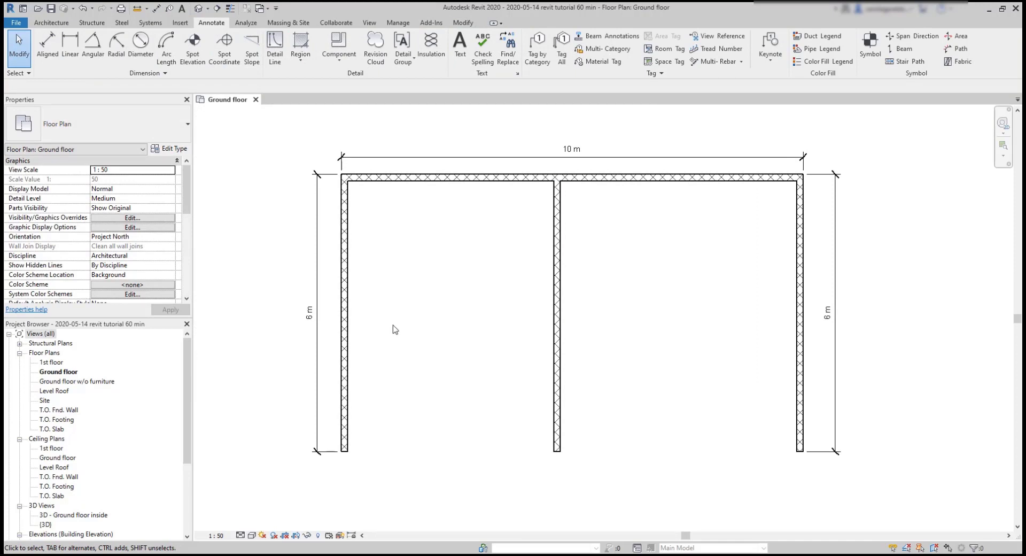
{"action": "double_click", "coordinate": [309, 316]}
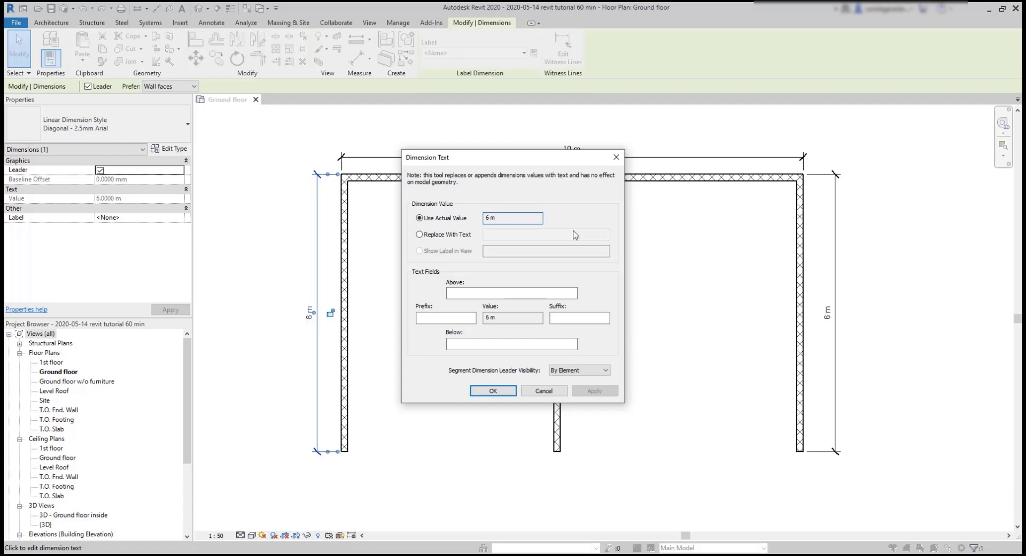
{"action": "left_click", "coordinate": [420, 234]}
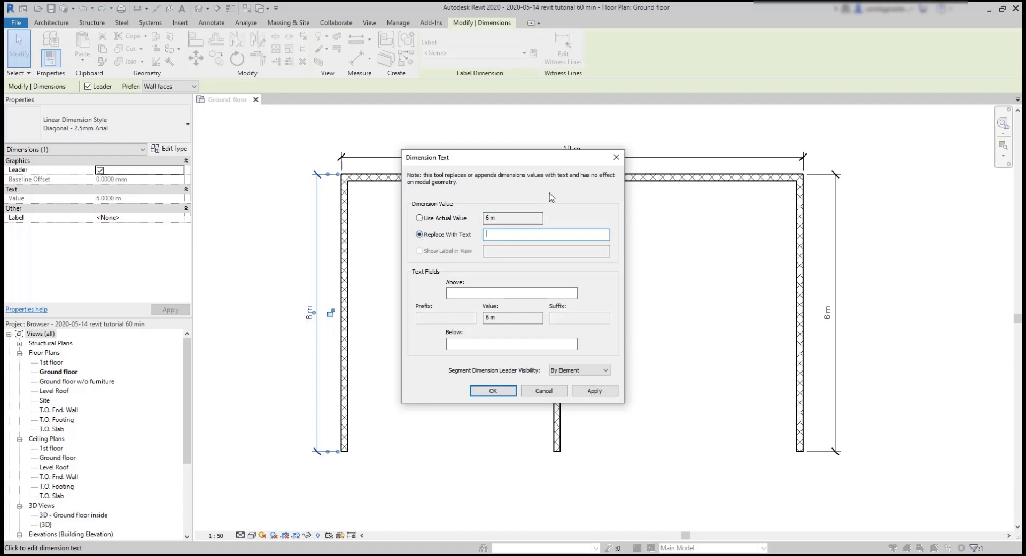
{"action": "type", "text": "wall 1"}
{"action": "left_click", "coordinate": [486, 391]}
{"action": "key", "text": "Escape"}
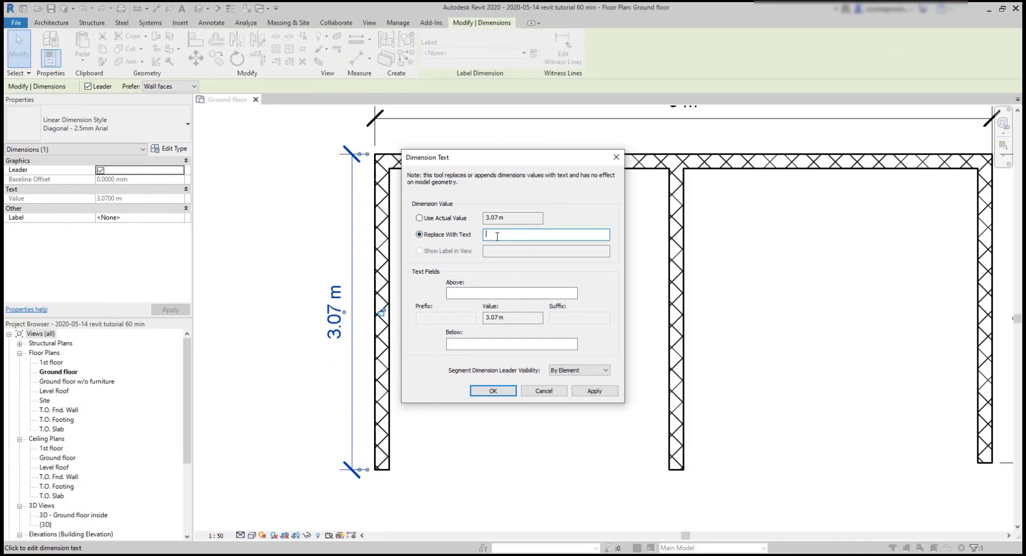
{"action": "type", "text": "3 m"}
{"action": "left_click", "coordinate": [594, 391]}
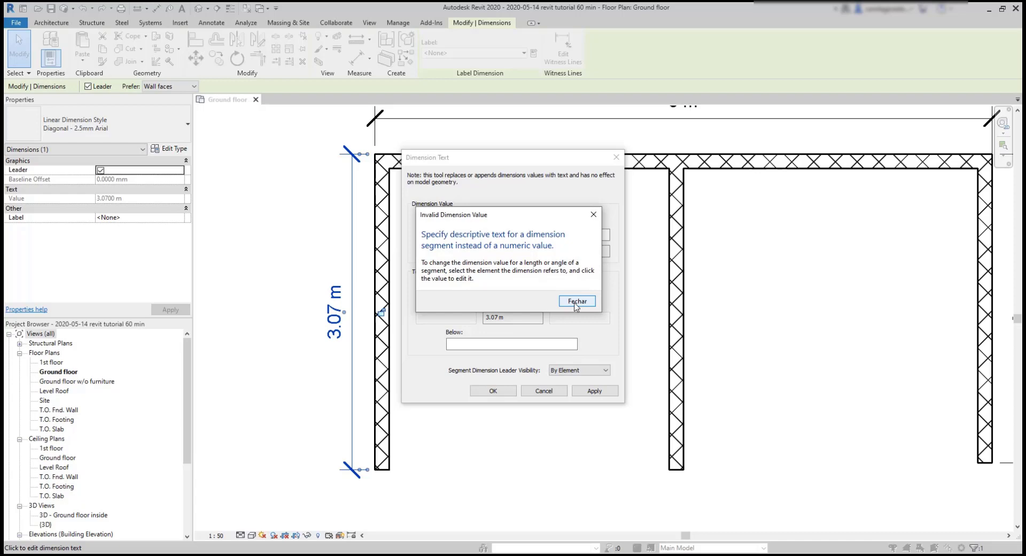
{"action": "left_click", "coordinate": [575, 302]}
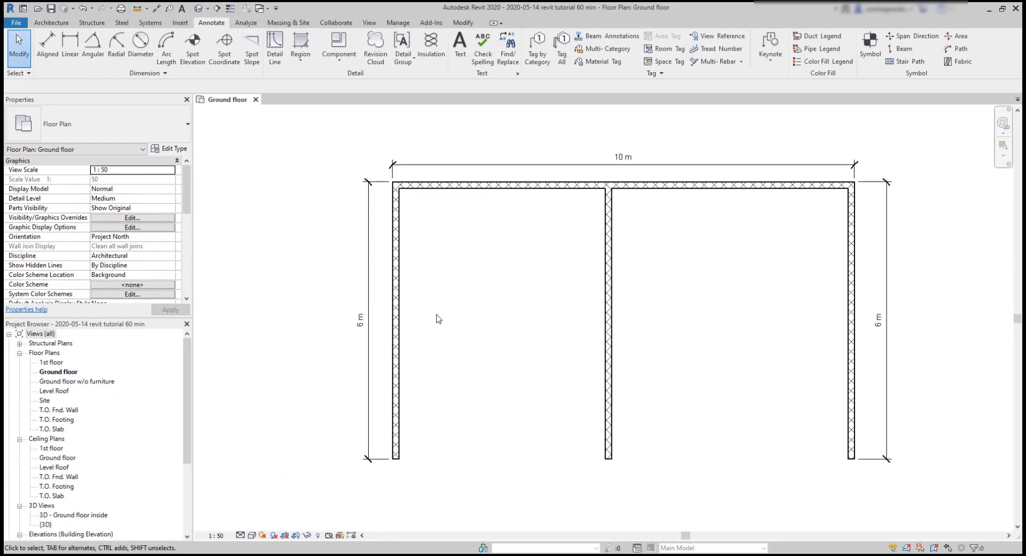
Change the left wall's 6 m temporary dimension to 8, then select the interior wall
{"action": "scroll", "coordinate": [398, 323], "scroll_direction": "up", "scroll_amount": 3}
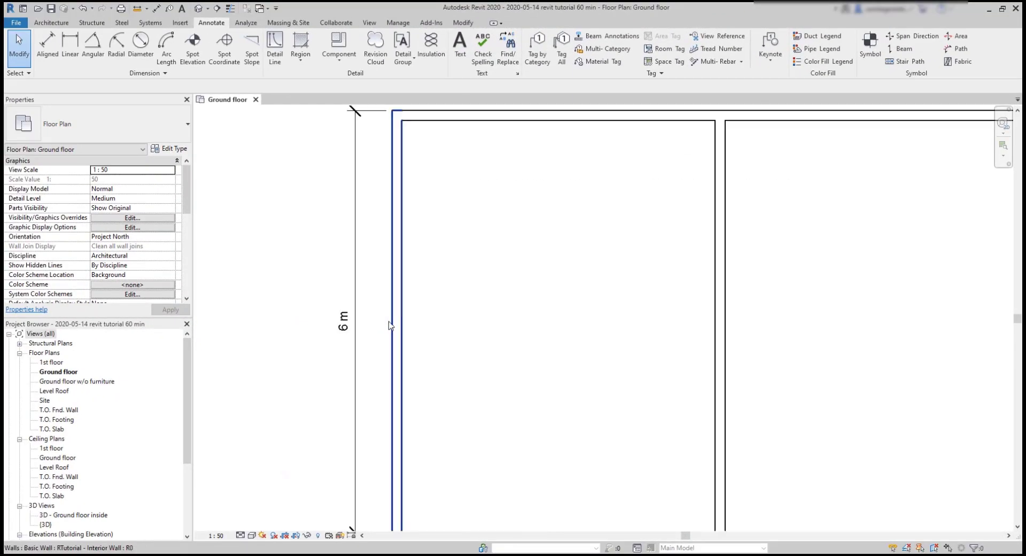
{"action": "left_click", "coordinate": [399, 330]}
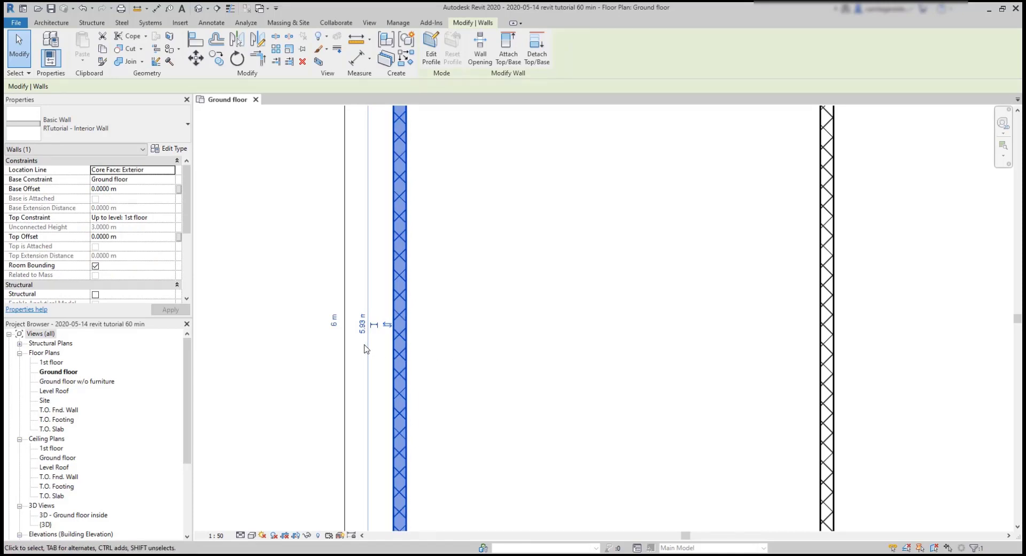
{"action": "left_click", "coordinate": [337, 322]}
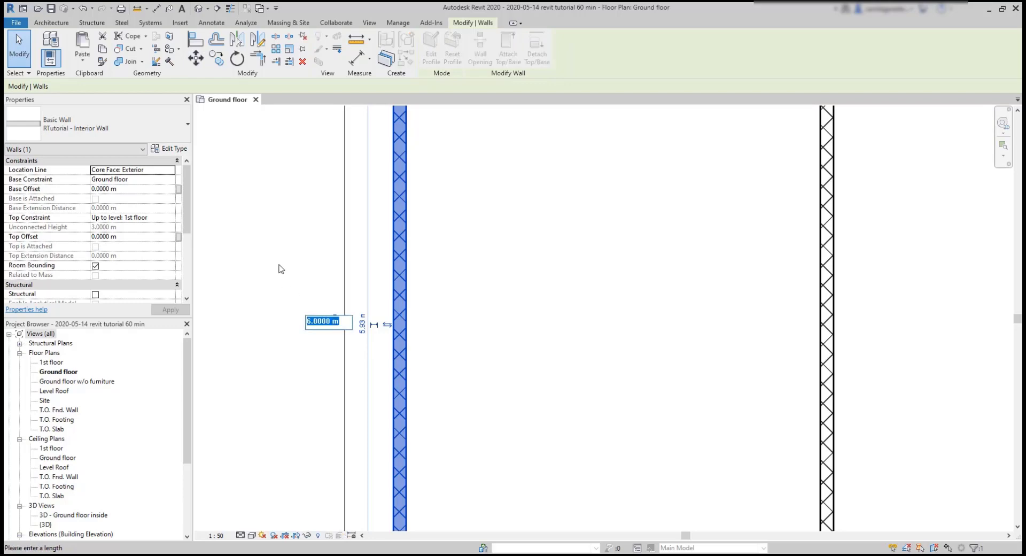
{"action": "type", "text": "8"}
{"action": "key", "text": "Return"}
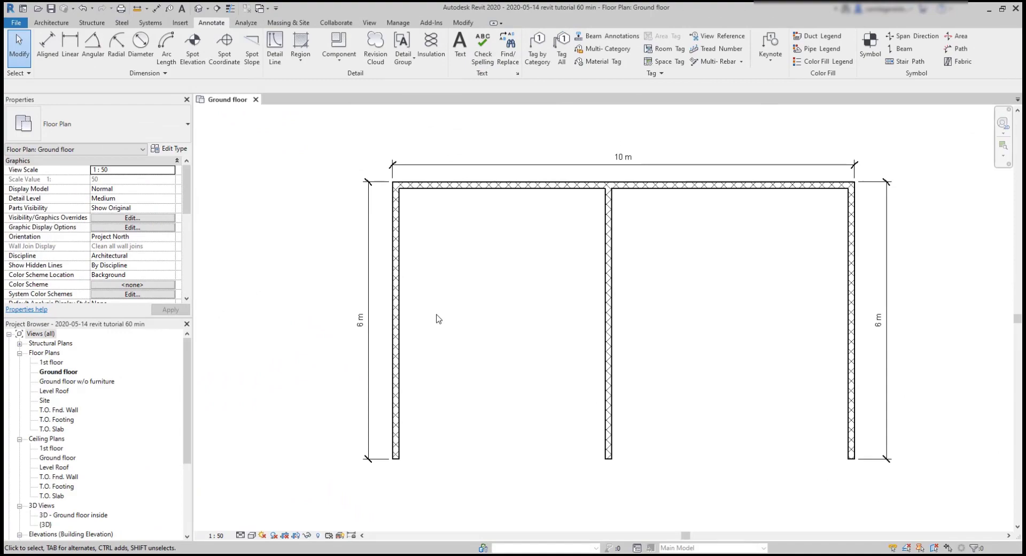
{"action": "scroll", "coordinate": [398, 330], "scroll_direction": "up", "scroll_amount": 3}
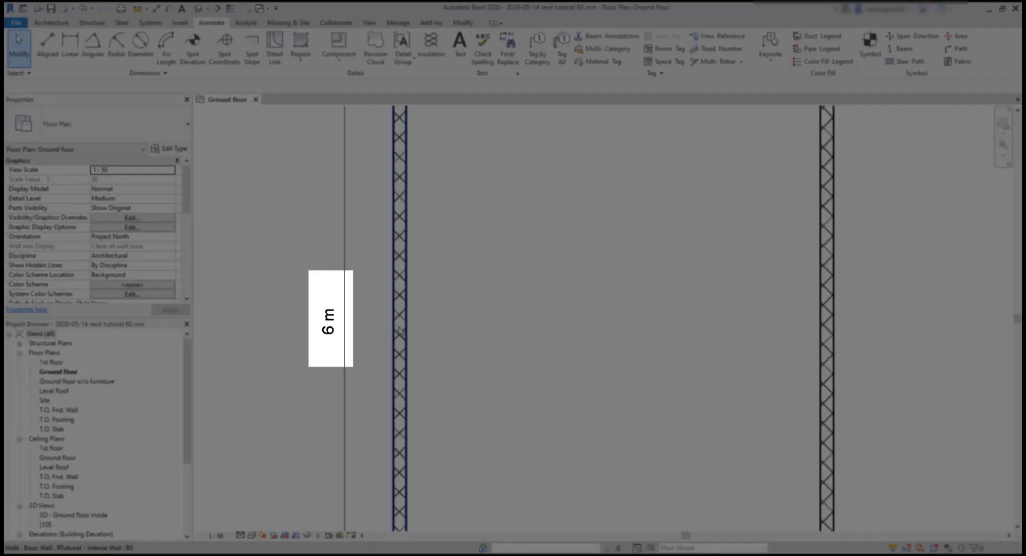
{"action": "left_click", "coordinate": [400, 332]}
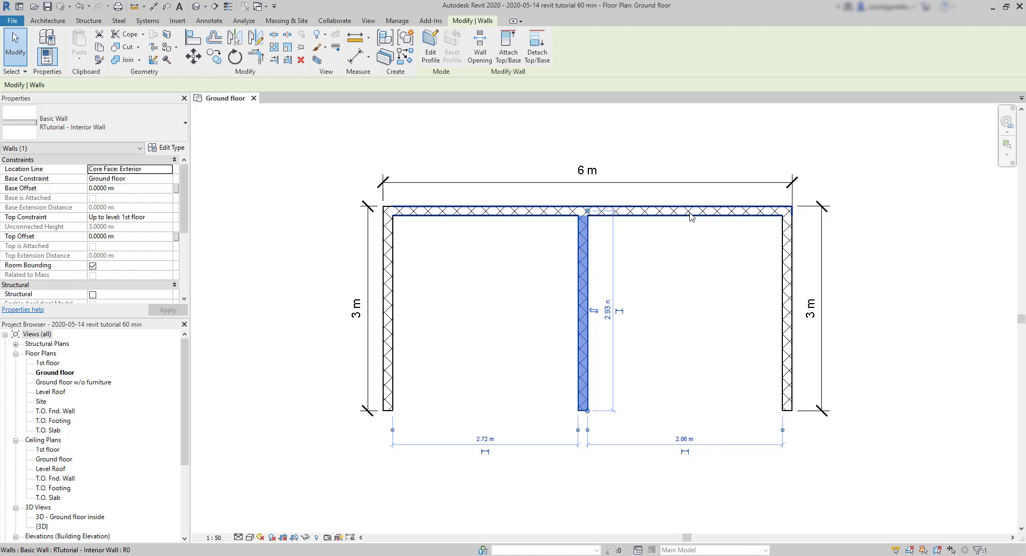
Select the top wall and check the 6 m dimension's text settings, leaving them unchanged
{"action": "left_click", "coordinate": [690, 213]}
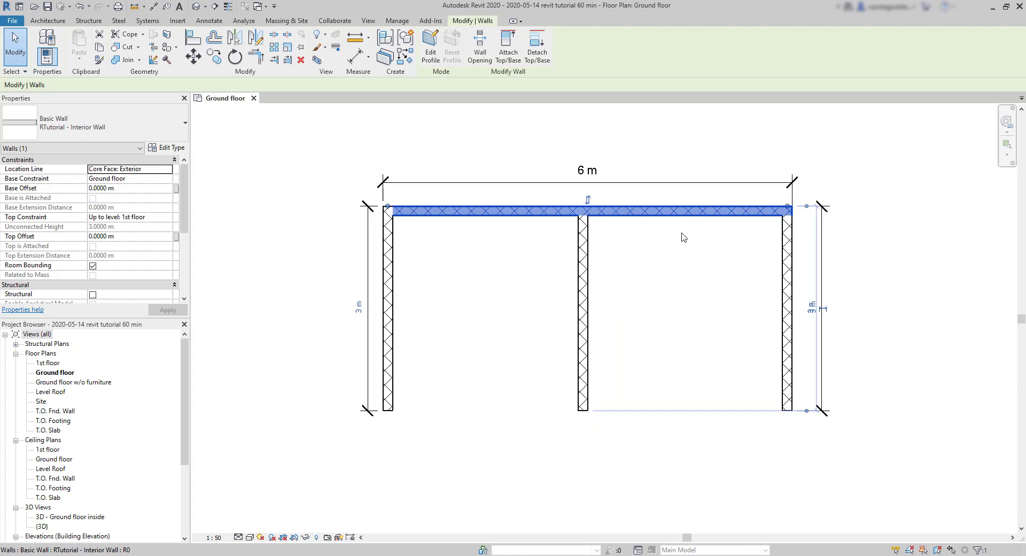
{"action": "scroll", "coordinate": [681, 234], "scroll_direction": "up", "scroll_amount": 1}
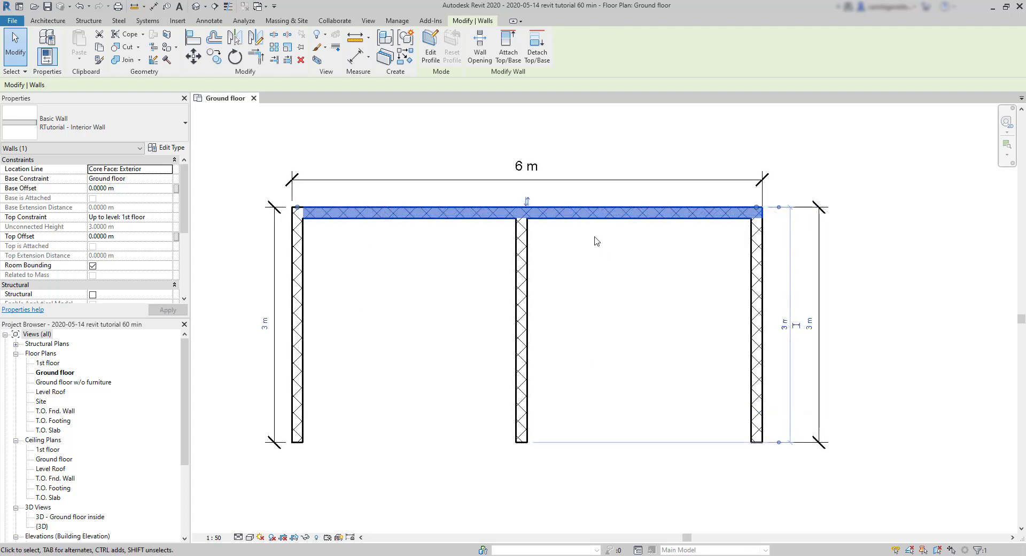
{"action": "left_click", "coordinate": [521, 171]}
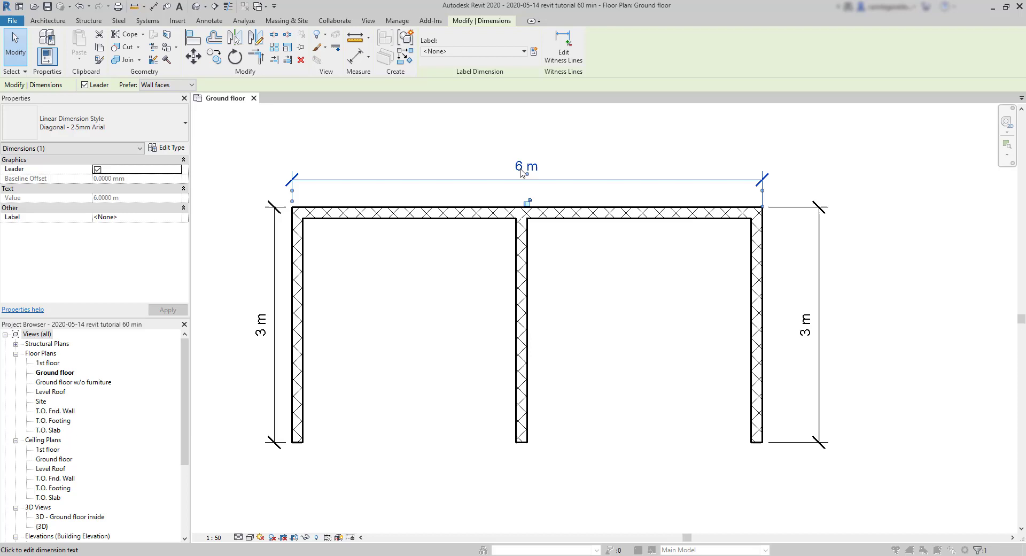
{"action": "left_click", "coordinate": [521, 171]}
{"action": "left_click", "coordinate": [618, 158]}
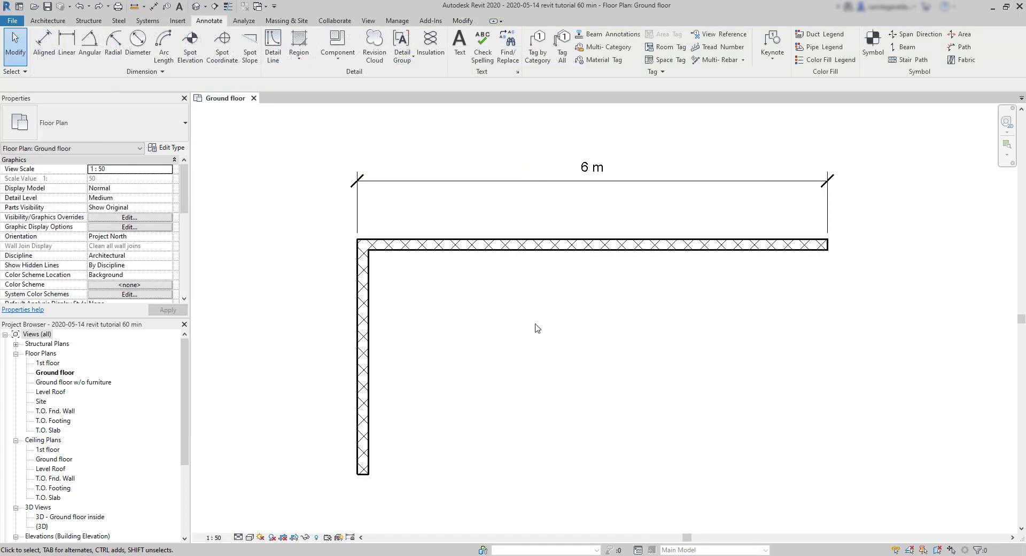
Change the top wall's length from 6 m to 8 m and deselect it
{"action": "left_click", "coordinate": [592, 246]}
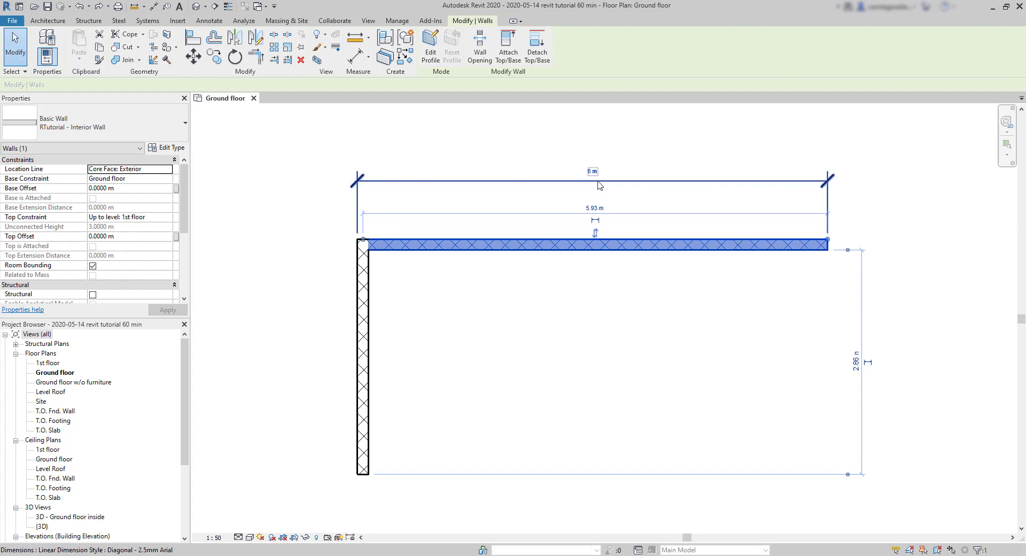
{"action": "left_click", "coordinate": [593, 171]}
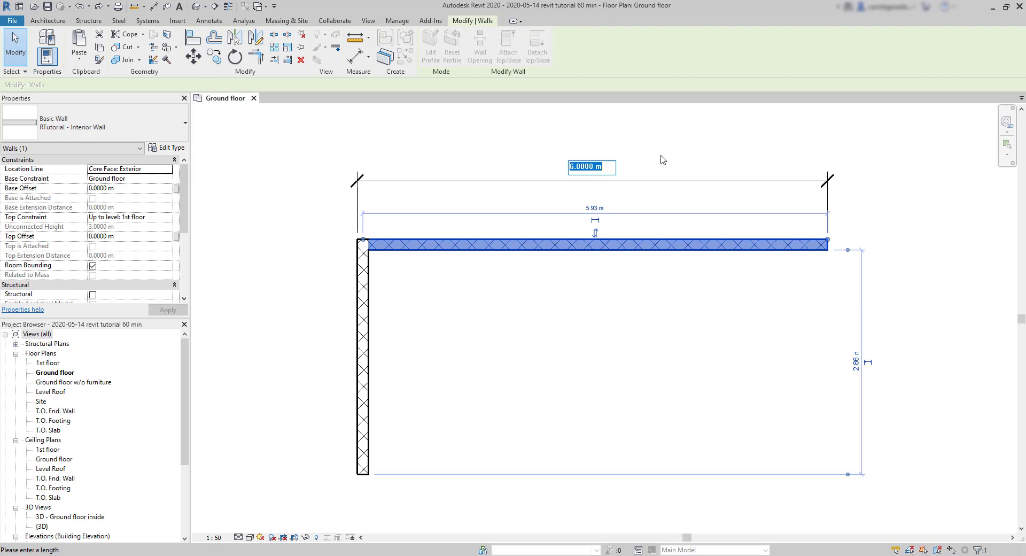
{"action": "type", "text": "8"}
{"action": "key", "text": "Return"}
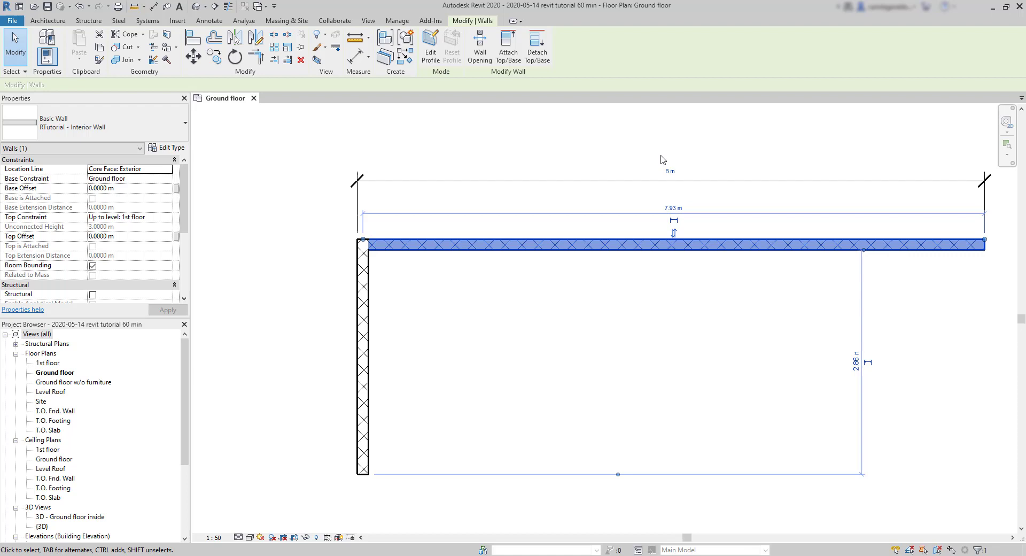
{"action": "key", "text": "Escape"}
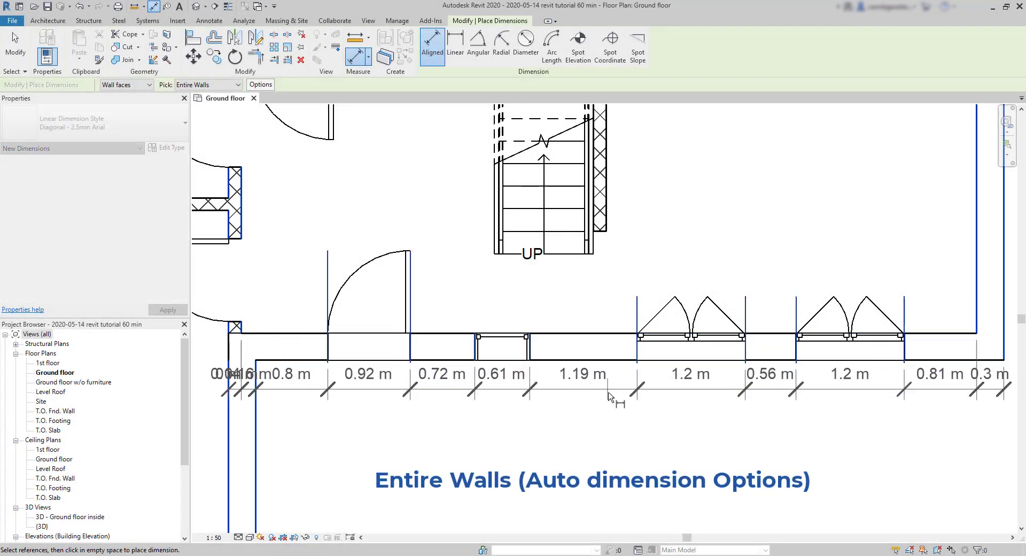
Place the string below the bottom wall, then test an 8.3 m aligned dimension on the left wall and undo it
{"action": "left_click", "coordinate": [609, 434]}
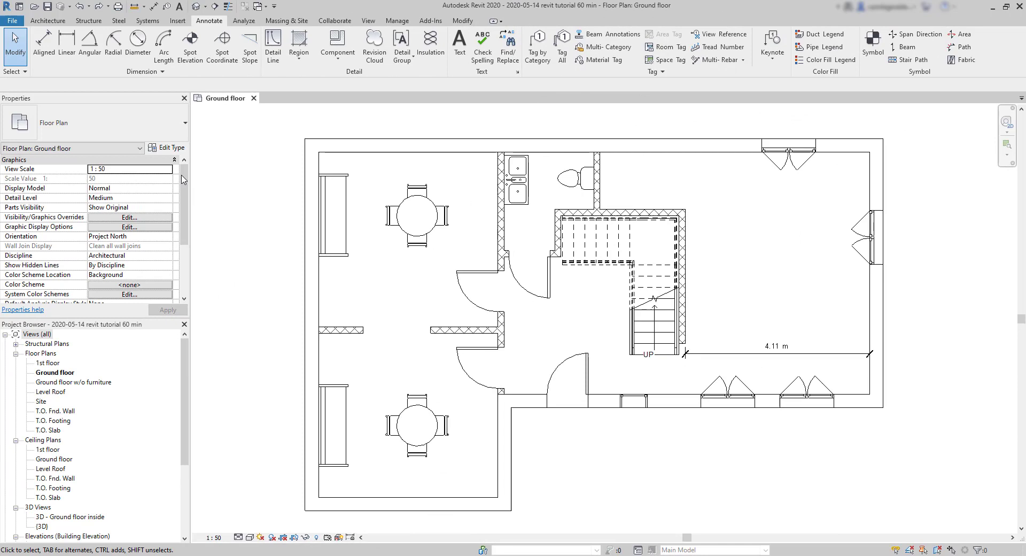
{"action": "left_click", "coordinate": [46, 51]}
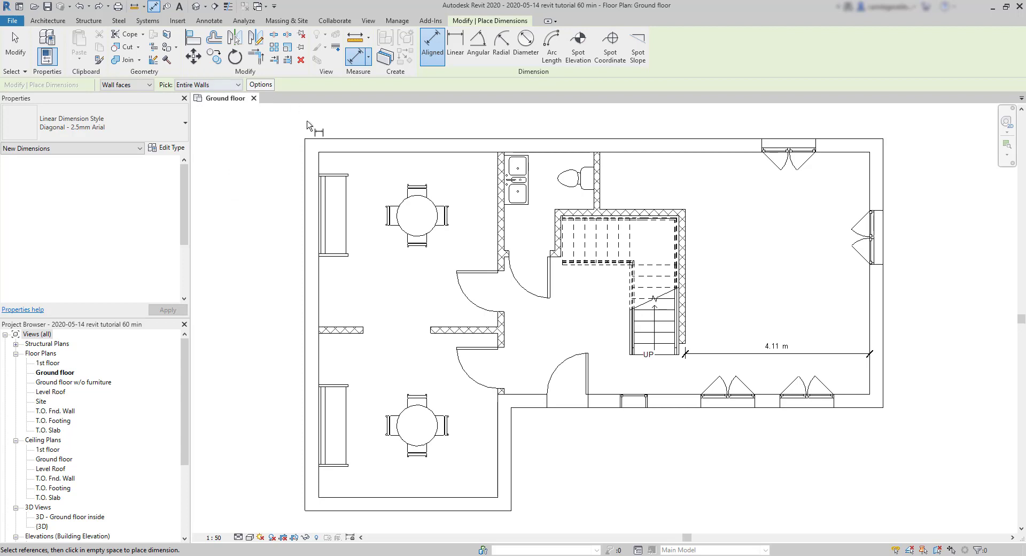
{"action": "left_click", "coordinate": [311, 203]}
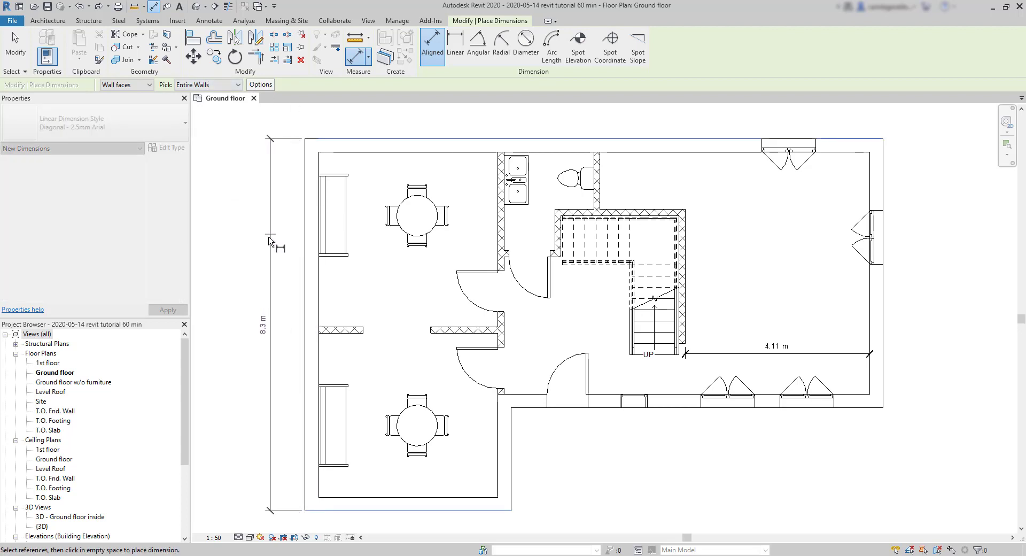
{"action": "left_click", "coordinate": [263, 250]}
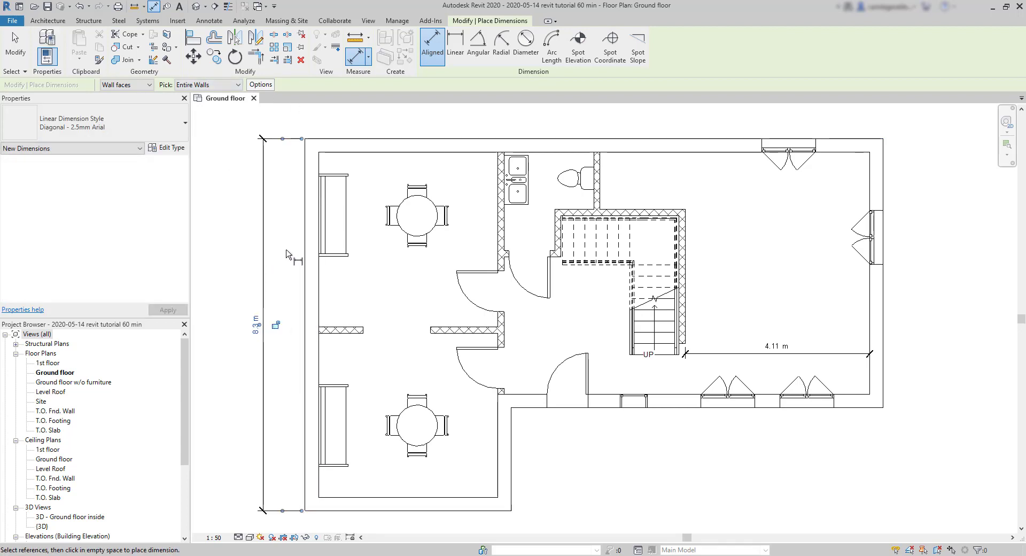
{"action": "key", "text": "ctrl+z"}
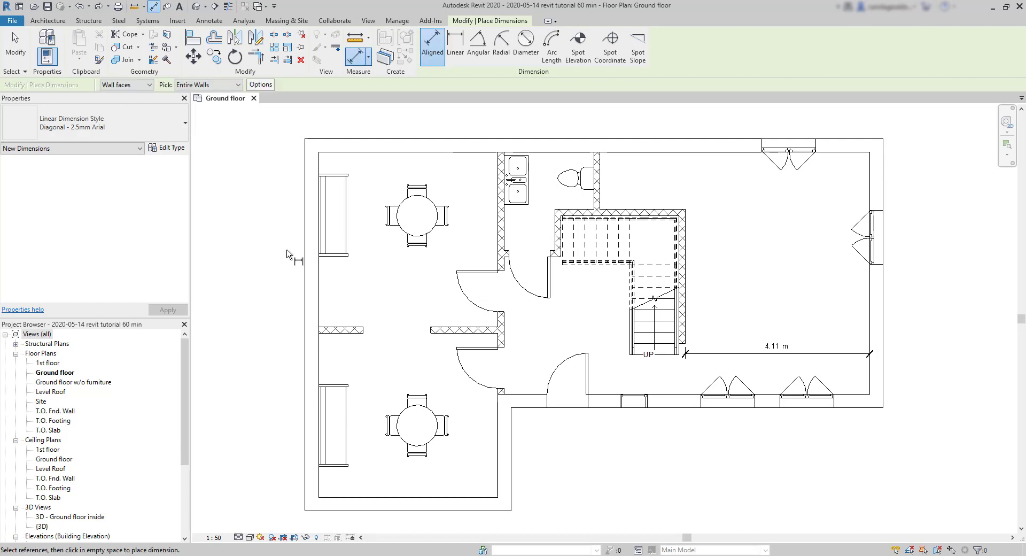
Include intersecting walls in the auto-dimension options
{"action": "left_click", "coordinate": [264, 87]}
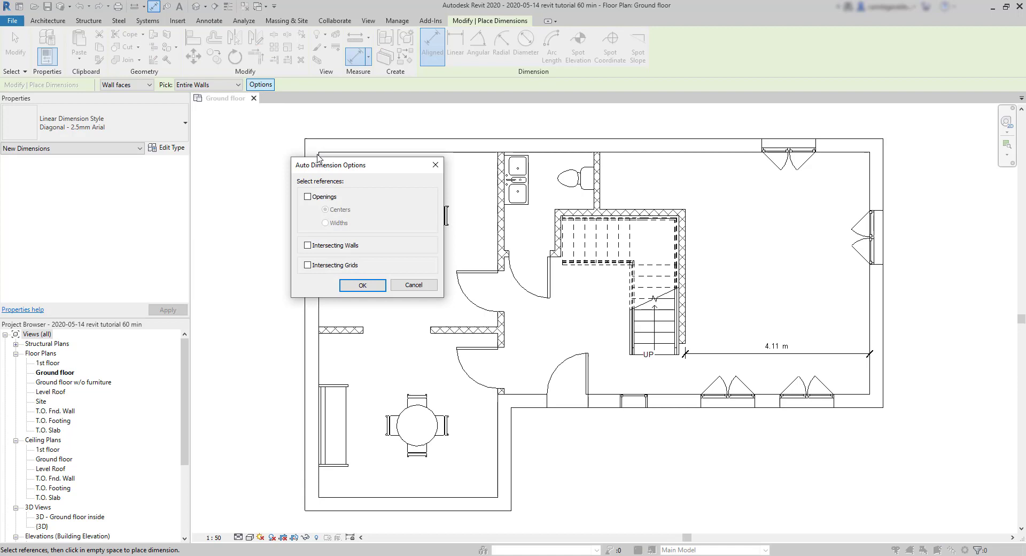
{"action": "left_click_drag", "start_coordinate": [337, 162], "coordinate": [576, 199]}
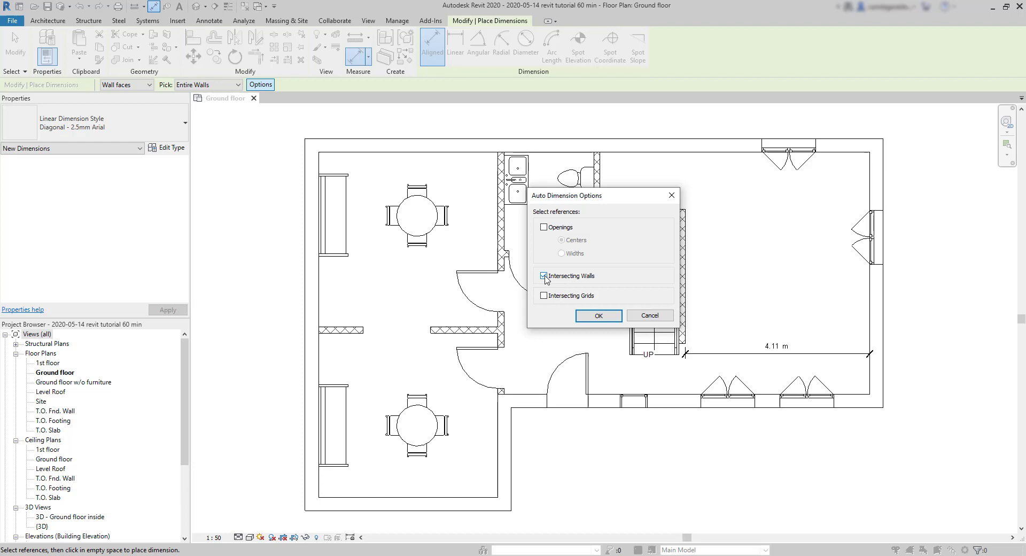
{"action": "left_click", "coordinate": [605, 316]}
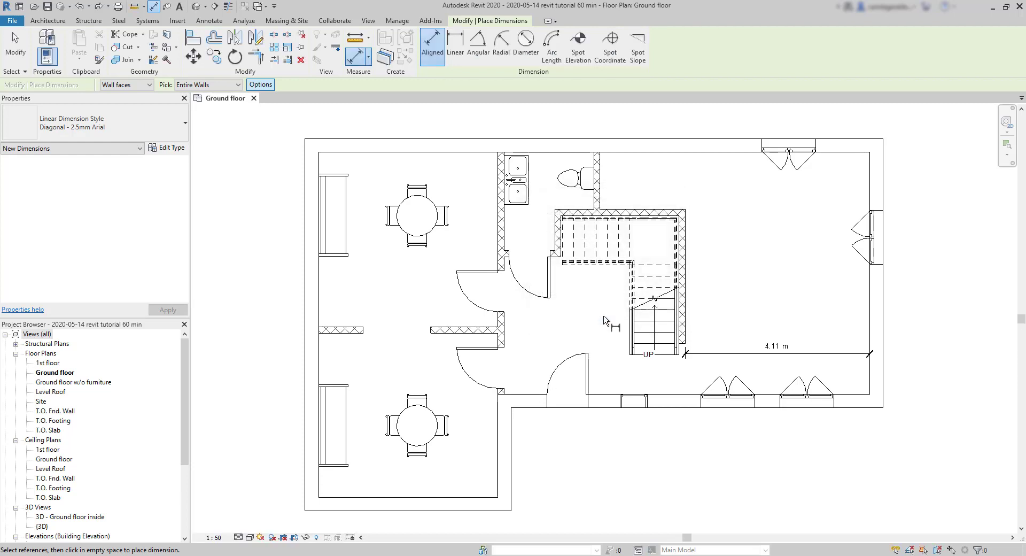
Place whole-wall dimension strings beside the left wall and above the top wall
{"action": "left_click", "coordinate": [315, 297]}
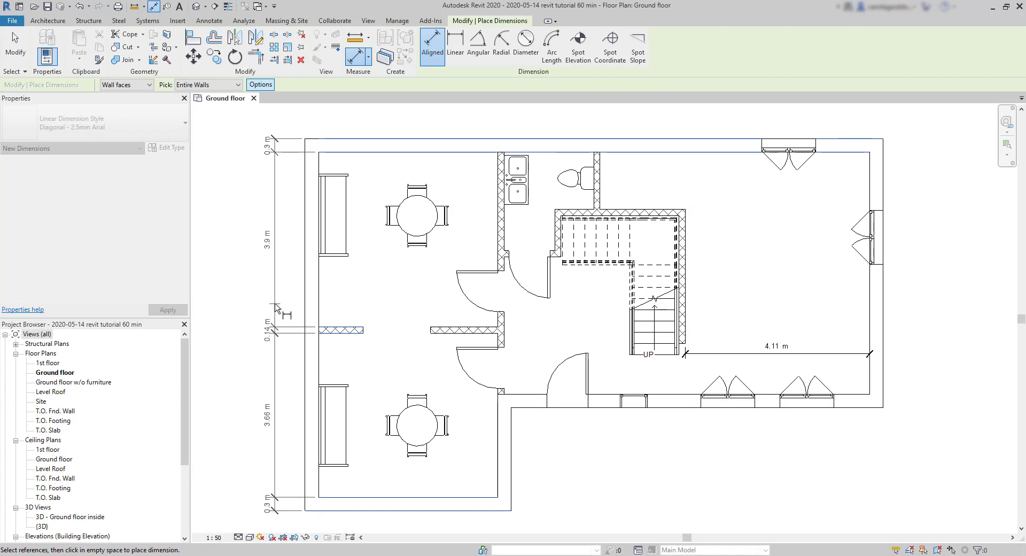
{"action": "left_click", "coordinate": [276, 306]}
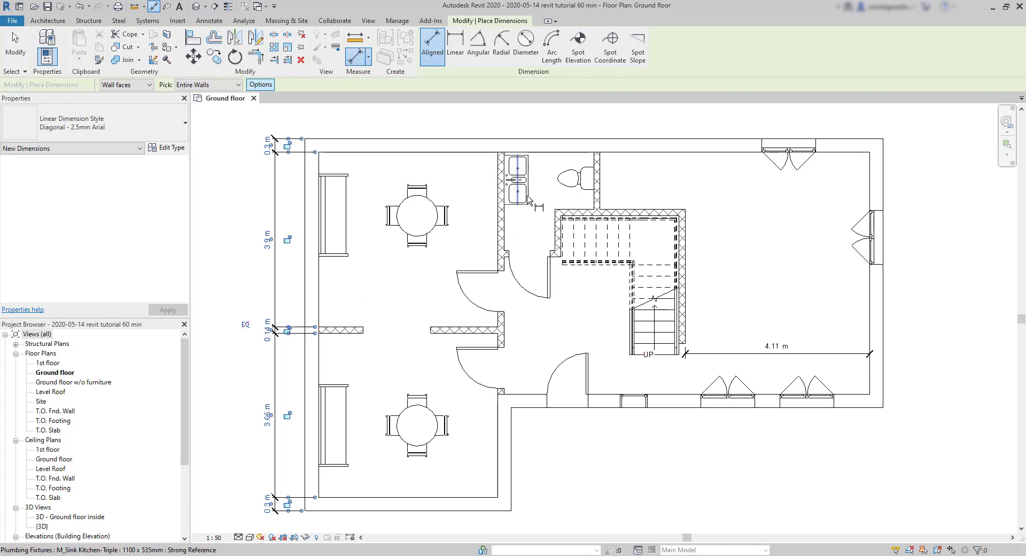
{"action": "left_click", "coordinate": [569, 153]}
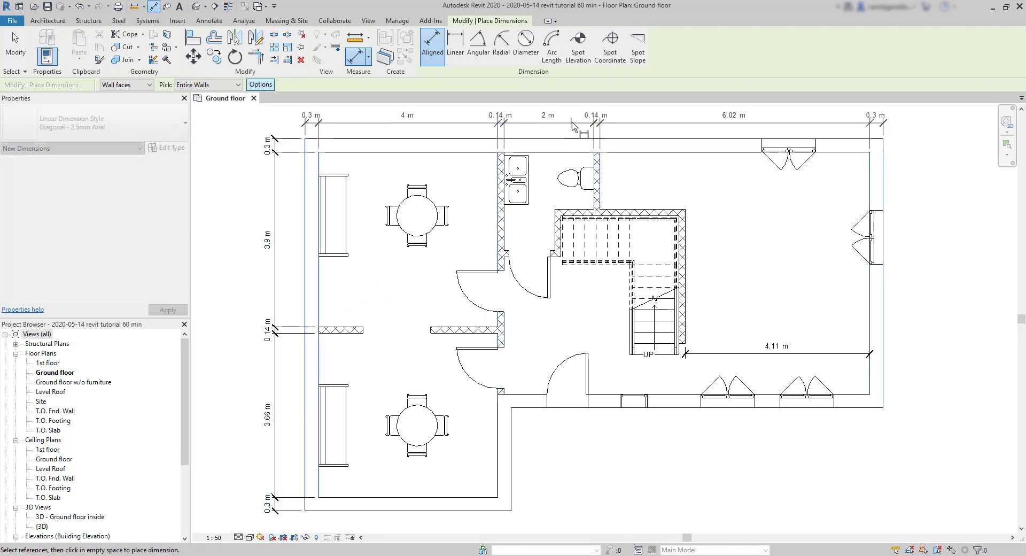
{"action": "left_click", "coordinate": [574, 118]}
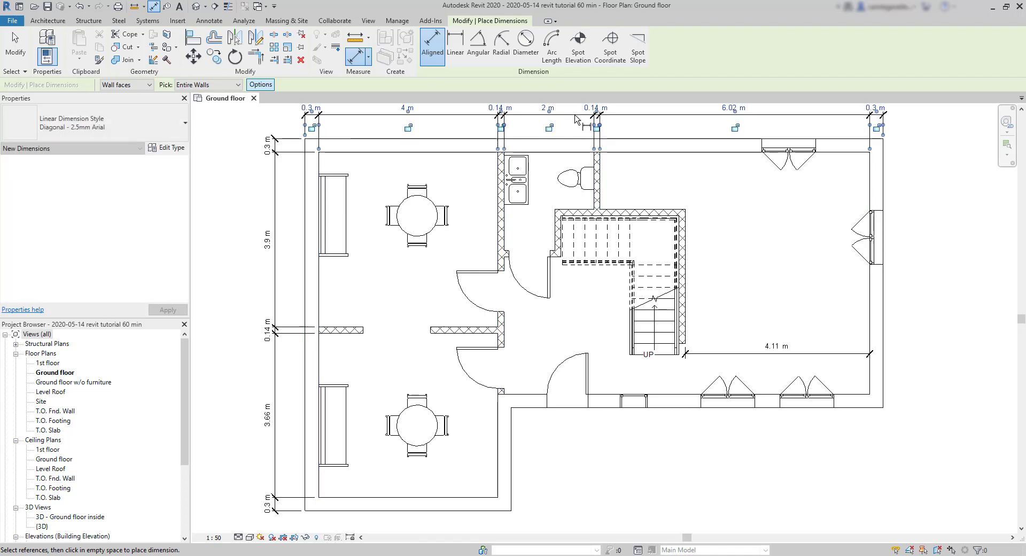
{"action": "middle_click_drag", "start_coordinate": [730, 199], "coordinate": [733, 219]}
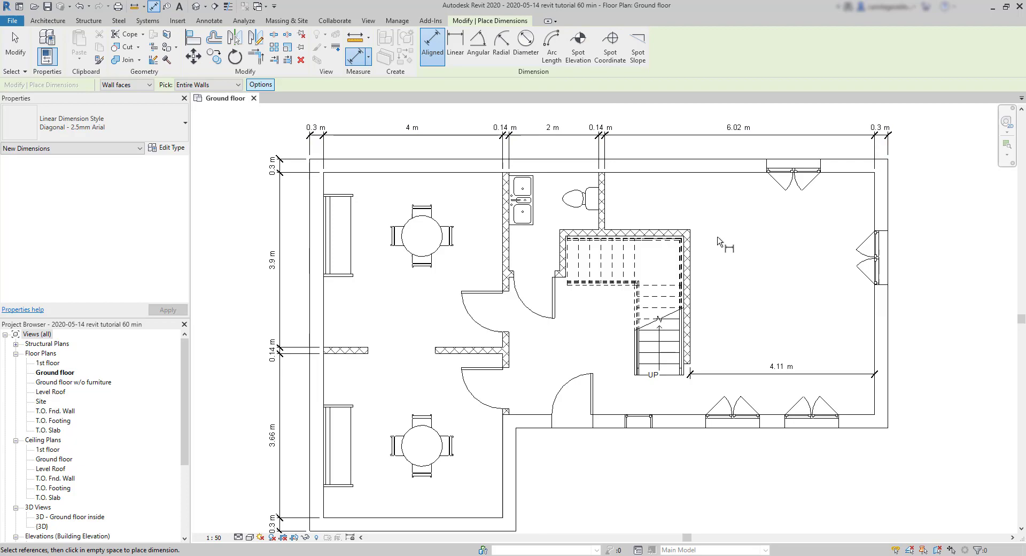
{"action": "key", "text": "Escape"}
{"action": "key", "text": "Escape"}
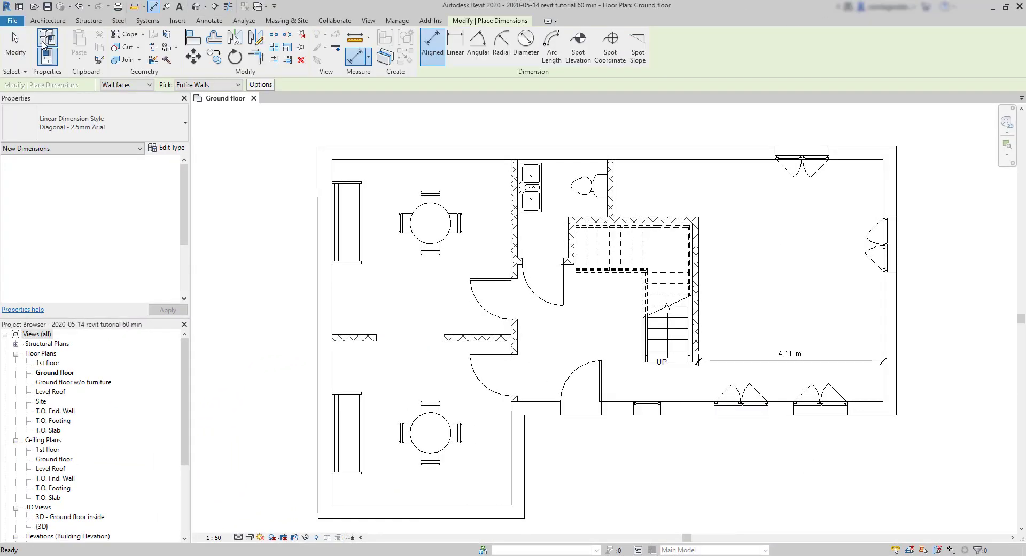
Turn on Openings: Centers and place an opening-centre chain below the bottom wall
{"action": "left_click", "coordinate": [269, 87]}
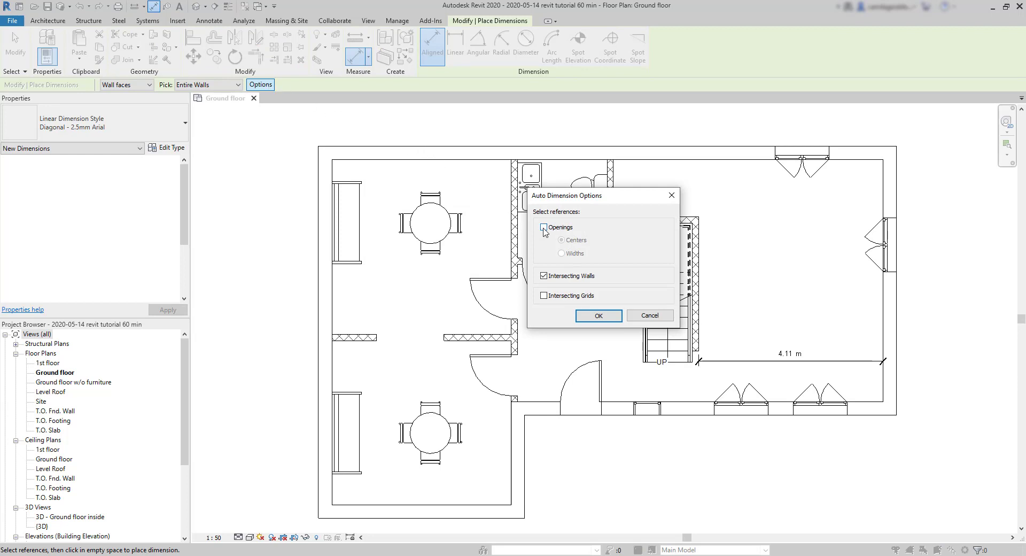
{"action": "left_click", "coordinate": [544, 227]}
{"action": "left_click_drag", "start_coordinate": [601, 199], "coordinate": [813, 188]}
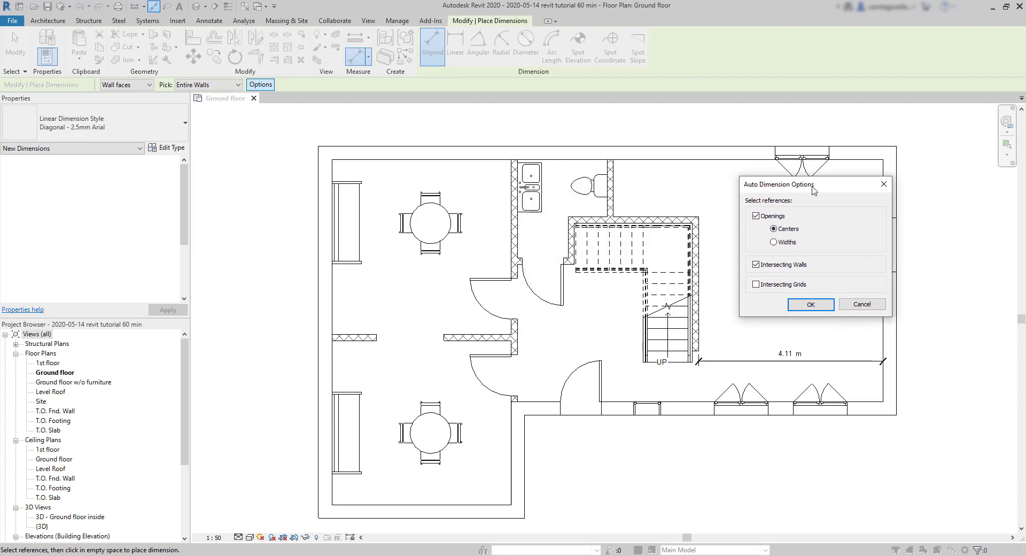
{"action": "left_click", "coordinate": [811, 303]}
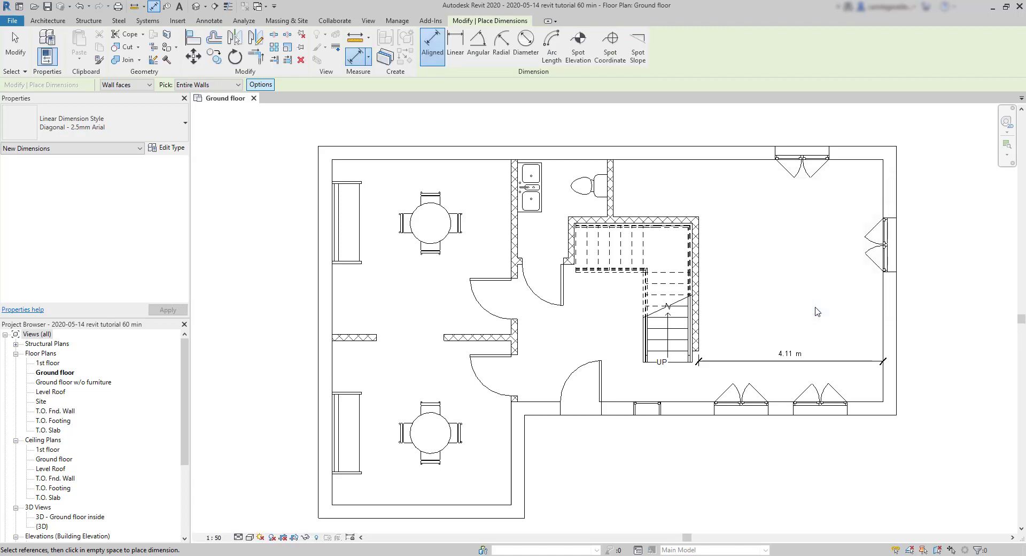
{"action": "left_click", "coordinate": [697, 414]}
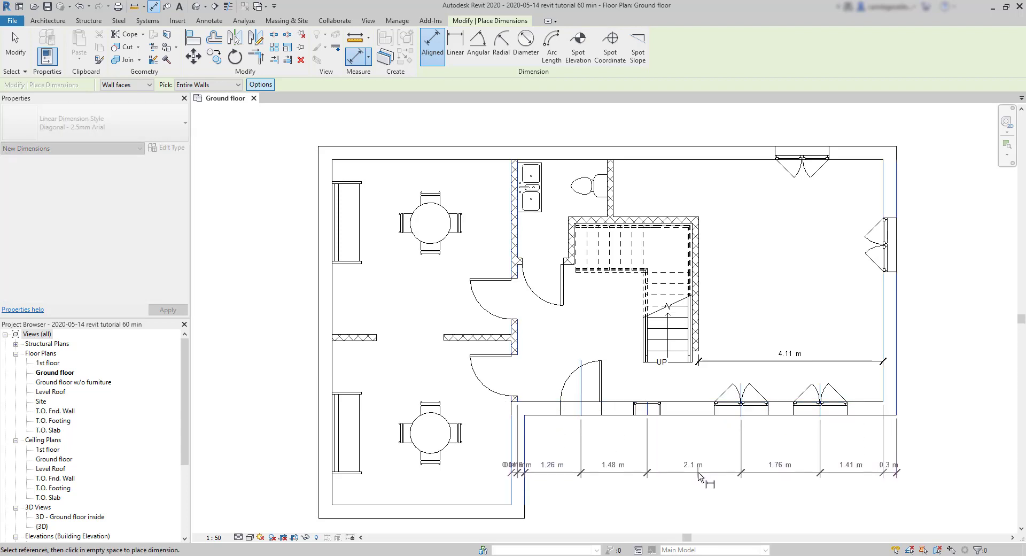
{"action": "left_click", "coordinate": [699, 475]}
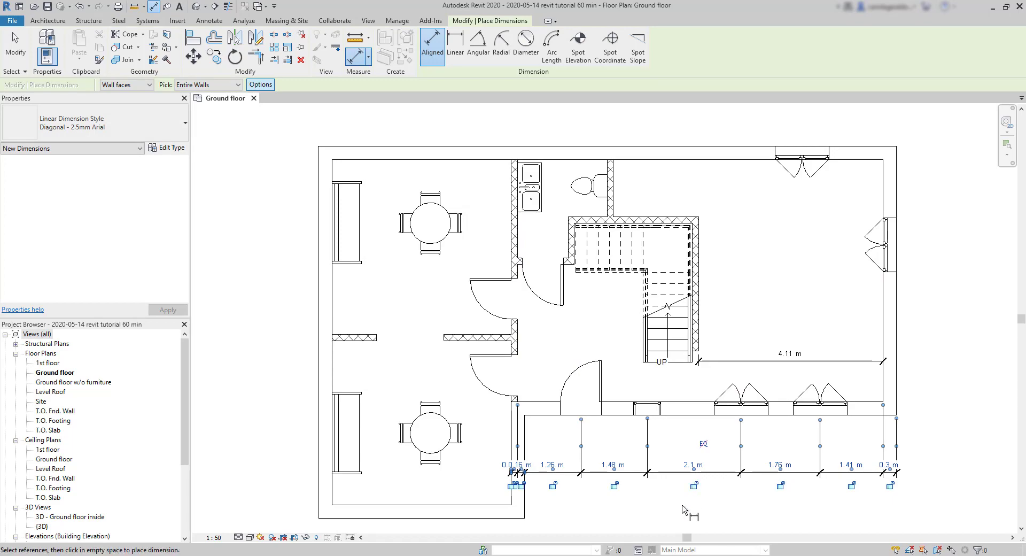
Switch the openings option to Widths and pick the bottom wall again
{"action": "scroll", "coordinate": [682, 507], "scroll_direction": "up", "scroll_amount": 2}
{"action": "middle_click_drag", "start_coordinate": [682, 507], "coordinate": [599, 480]}
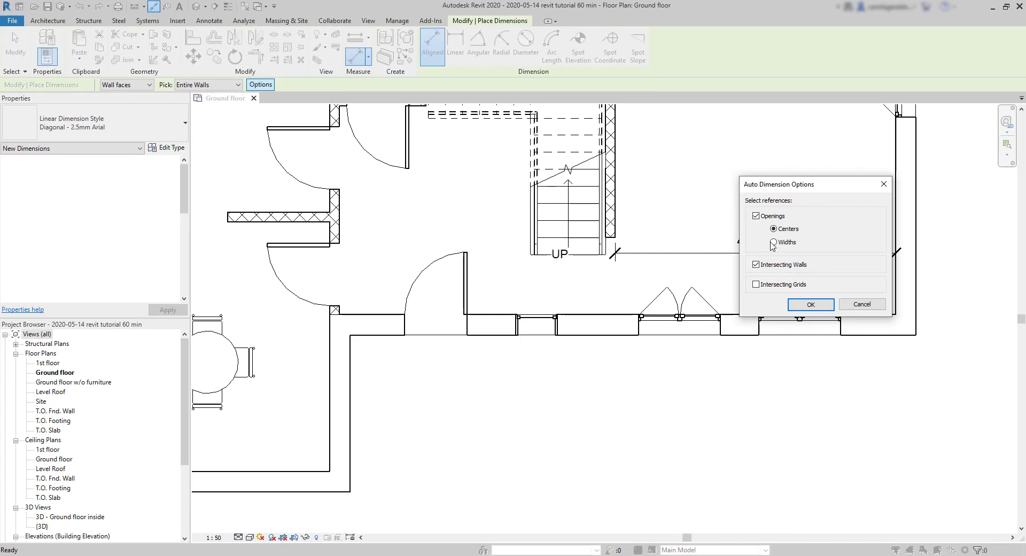
{"action": "left_click", "coordinate": [773, 243]}
{"action": "left_click", "coordinate": [810, 304]}
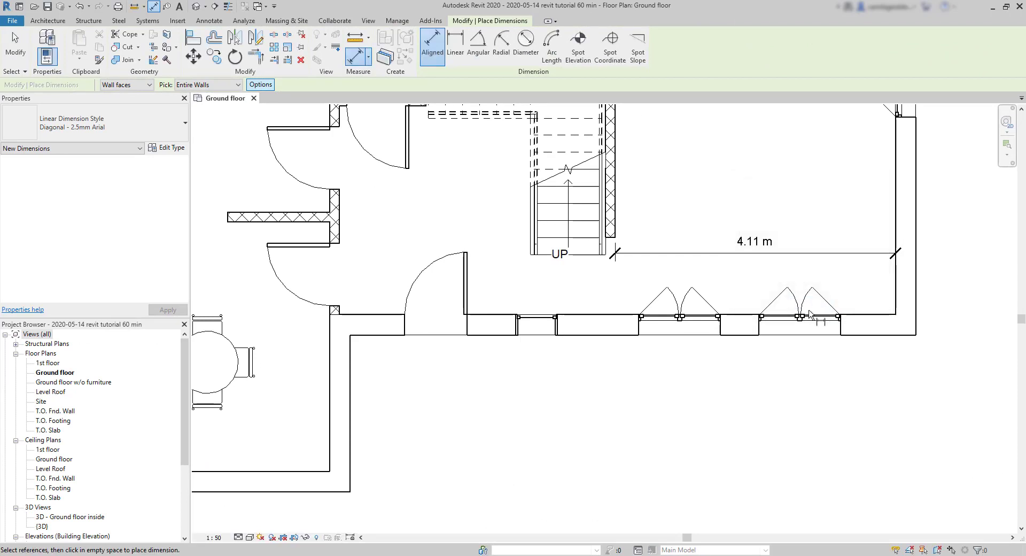
{"action": "left_click", "coordinate": [759, 329]}
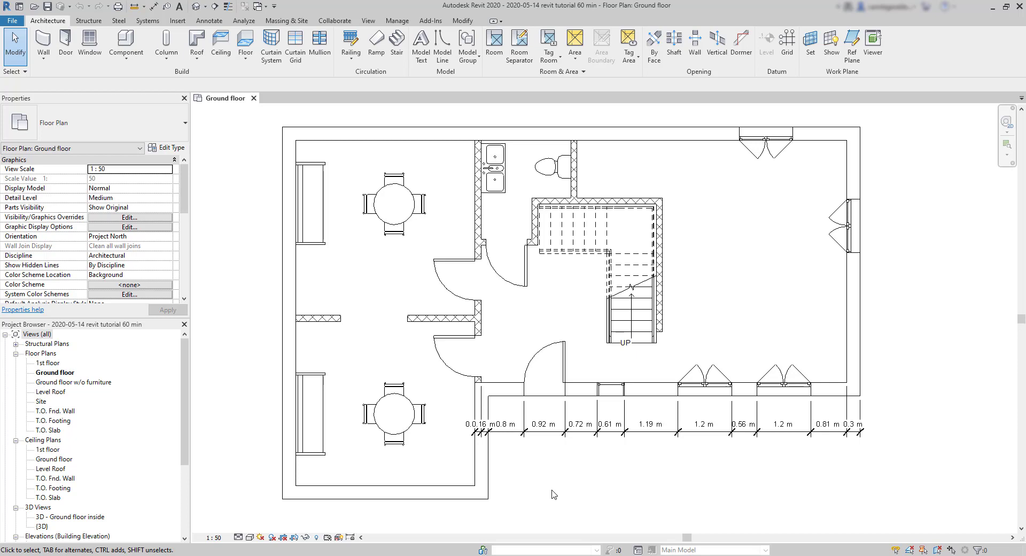
Delete the 1.19 m segment, then the right and left halves of the opening-width string
{"action": "left_click", "coordinate": [554, 433]}
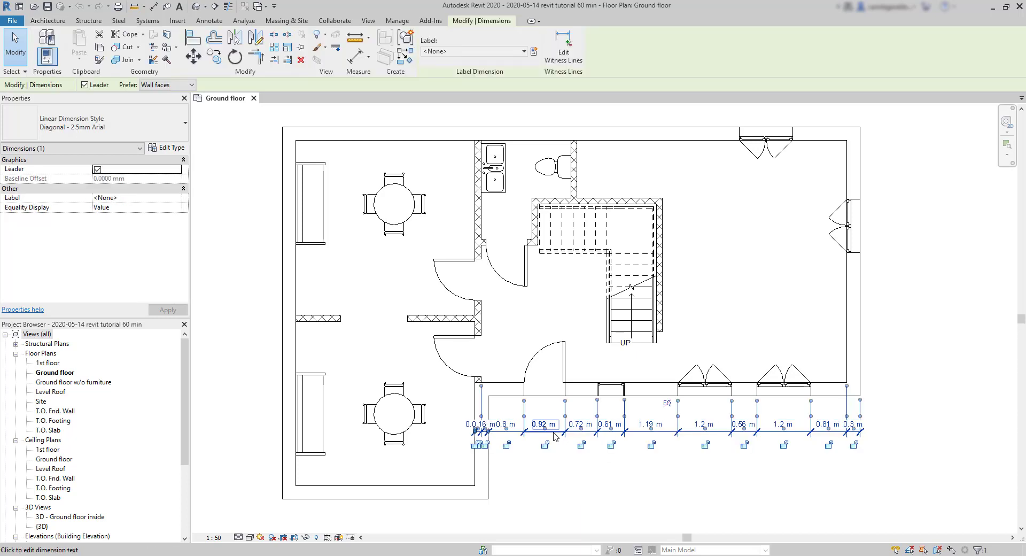
{"action": "left_click", "coordinate": [582, 478]}
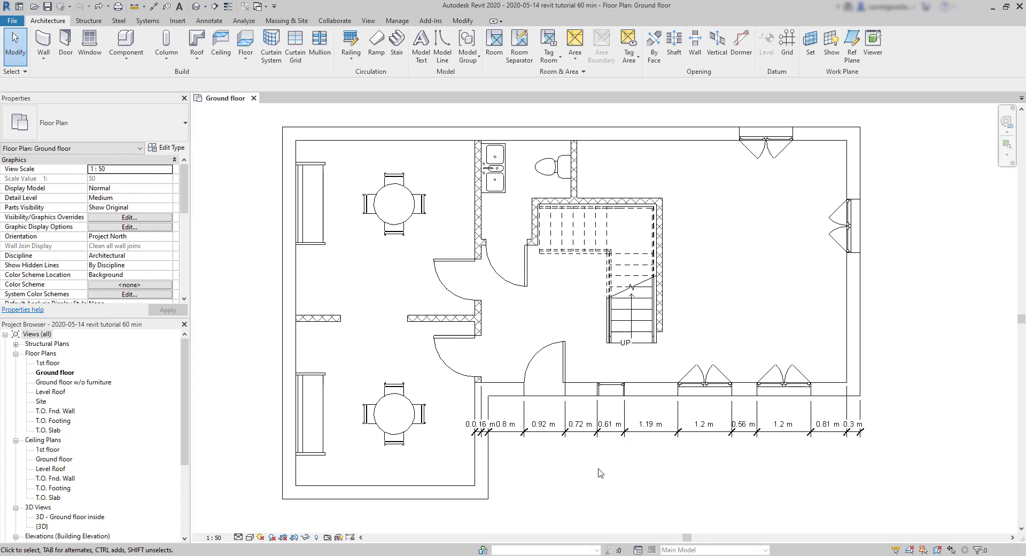
{"action": "left_click", "coordinate": [662, 436]}
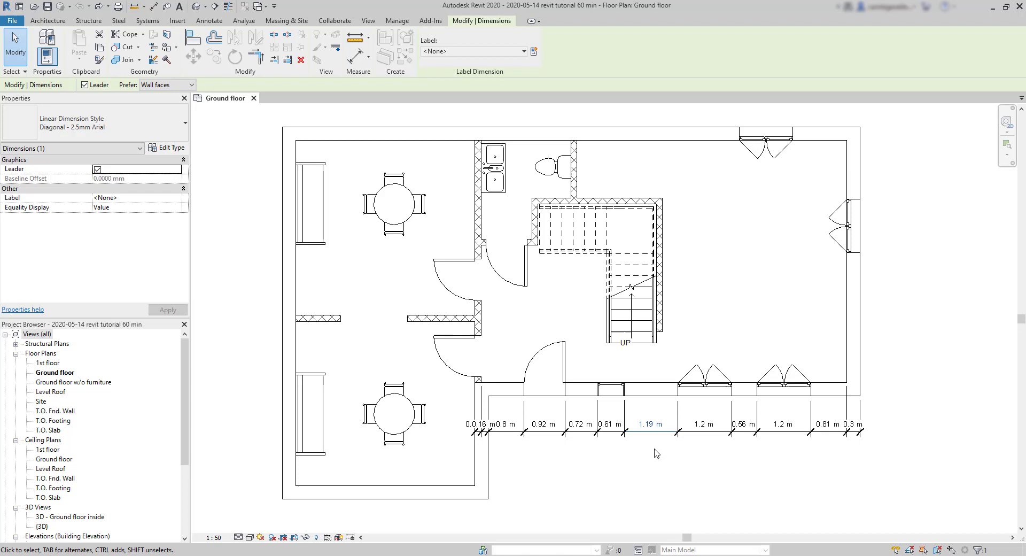
{"action": "key", "text": "Delete"}
{"action": "left_click", "coordinate": [860, 433]}
{"action": "key", "text": "Delete"}
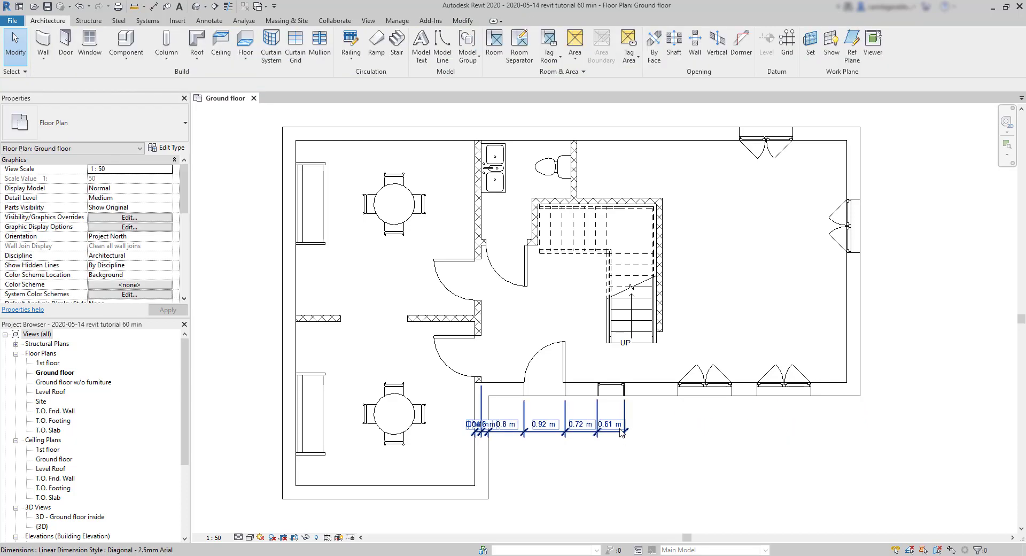
{"action": "left_click", "coordinate": [624, 432]}
{"action": "key", "text": "Delete"}
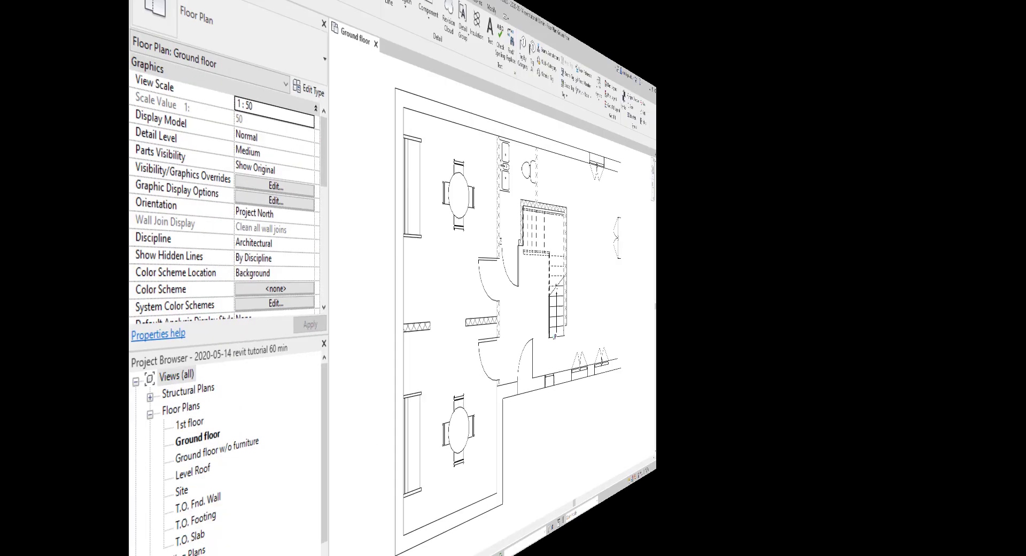
Start an aligned dimension picking individual references, then cancel a trial 1.11 m preview
{"action": "left_click", "coordinate": [265, 48]}
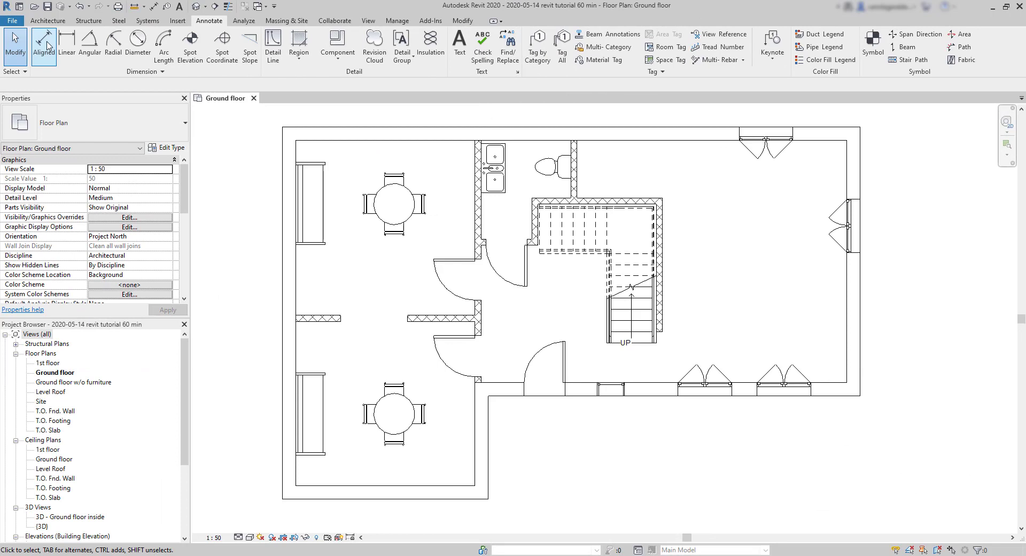
{"action": "left_click", "coordinate": [45, 45]}
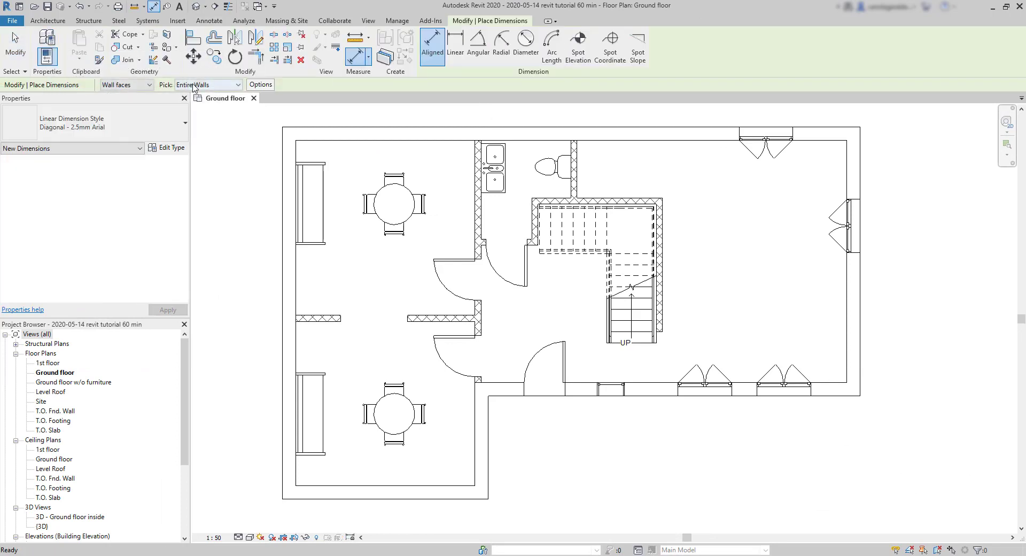
{"action": "left_click", "coordinate": [193, 87]}
{"action": "left_click", "coordinate": [205, 94]}
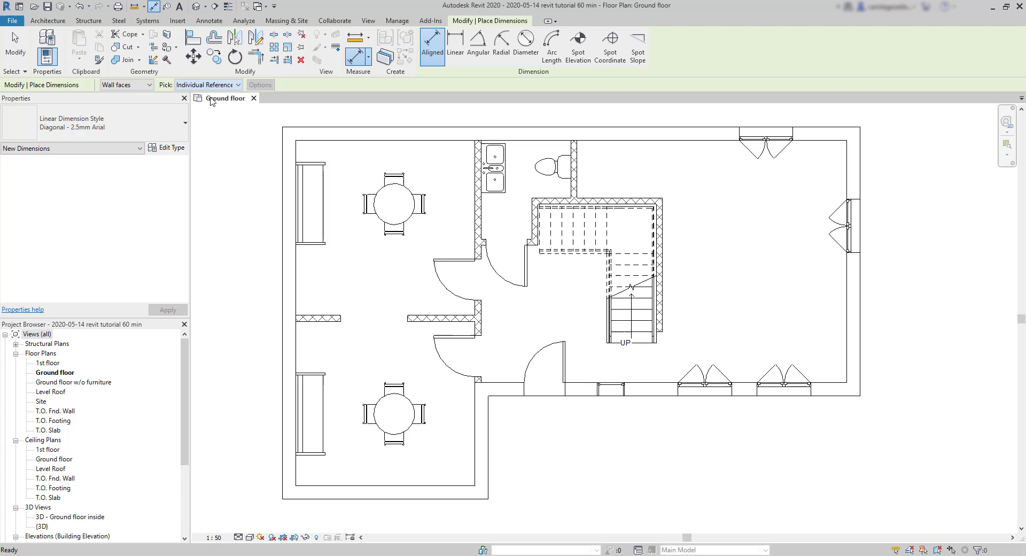
{"action": "left_click", "coordinate": [861, 394]}
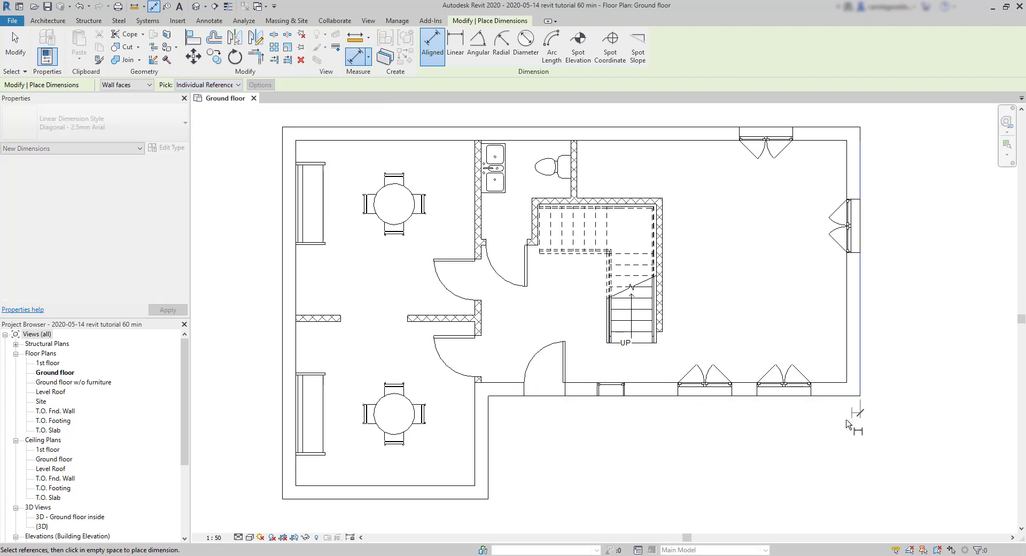
{"action": "left_click", "coordinate": [811, 398]}
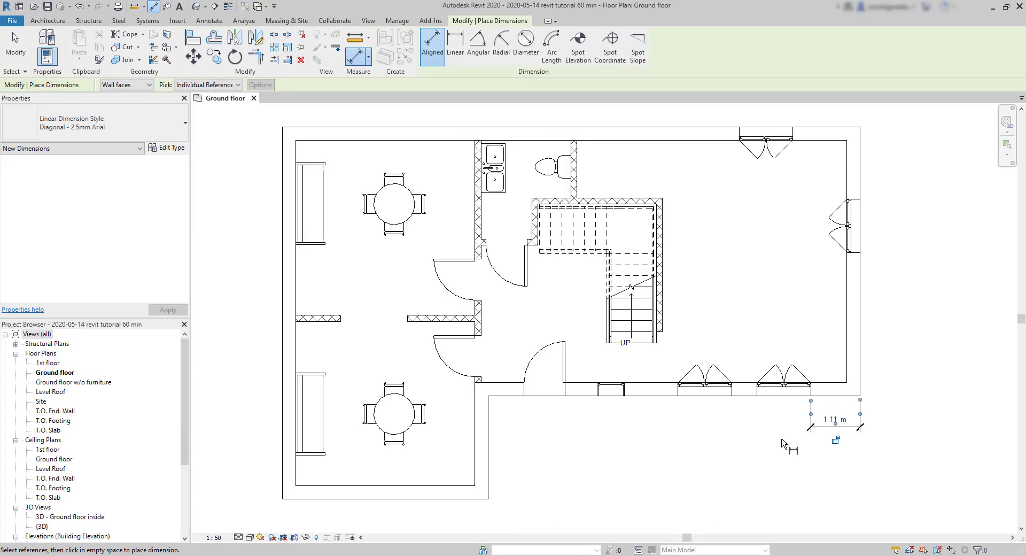
{"action": "key", "text": "Escape"}
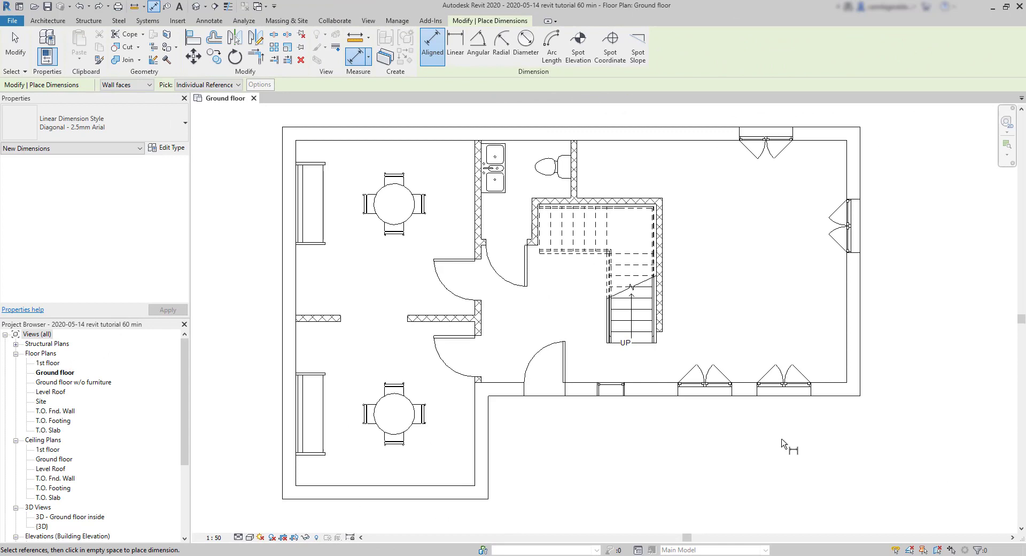
Dimension the bottom-wall windows from the right wall face, reading 4.28 m, 1.2 m and 1.11 m
{"action": "left_click", "coordinate": [861, 398]}
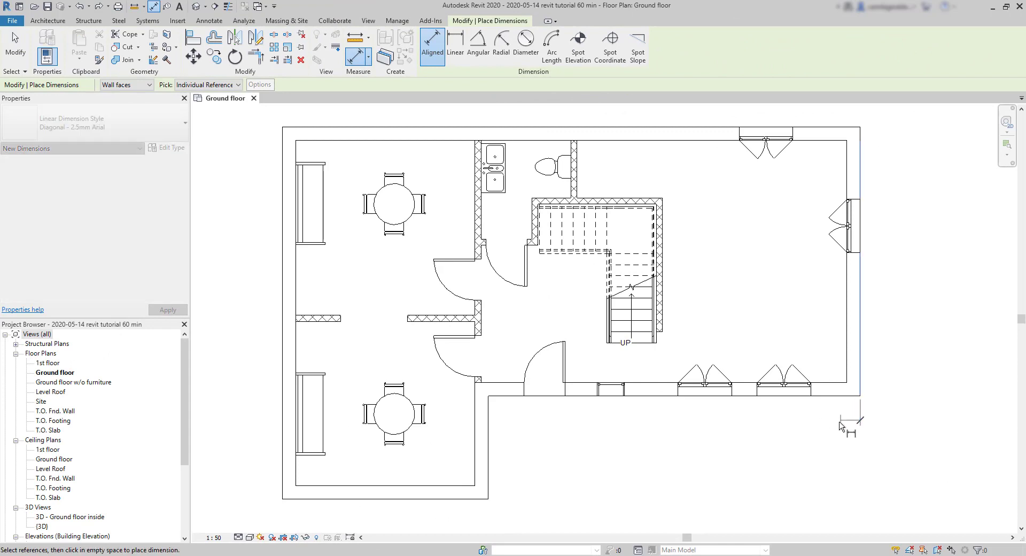
{"action": "left_click", "coordinate": [810, 396]}
{"action": "left_click", "coordinate": [758, 399]}
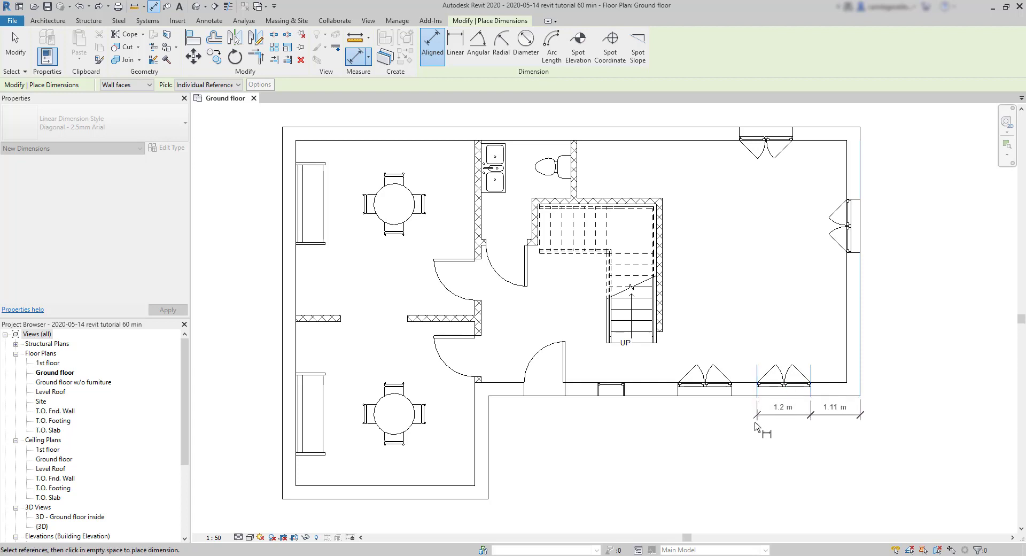
{"action": "left_click", "coordinate": [731, 399]}
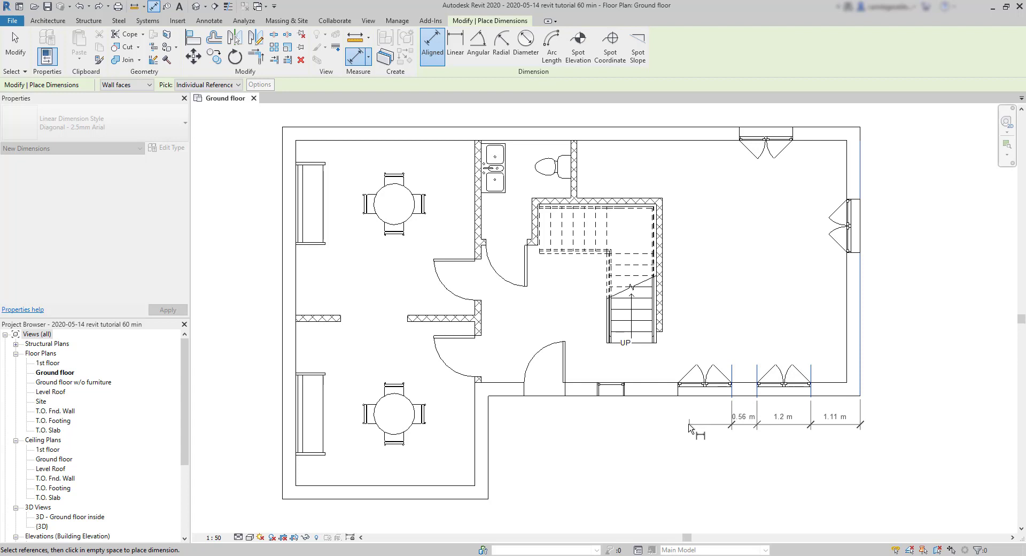
{"action": "left_click", "coordinate": [677, 398]}
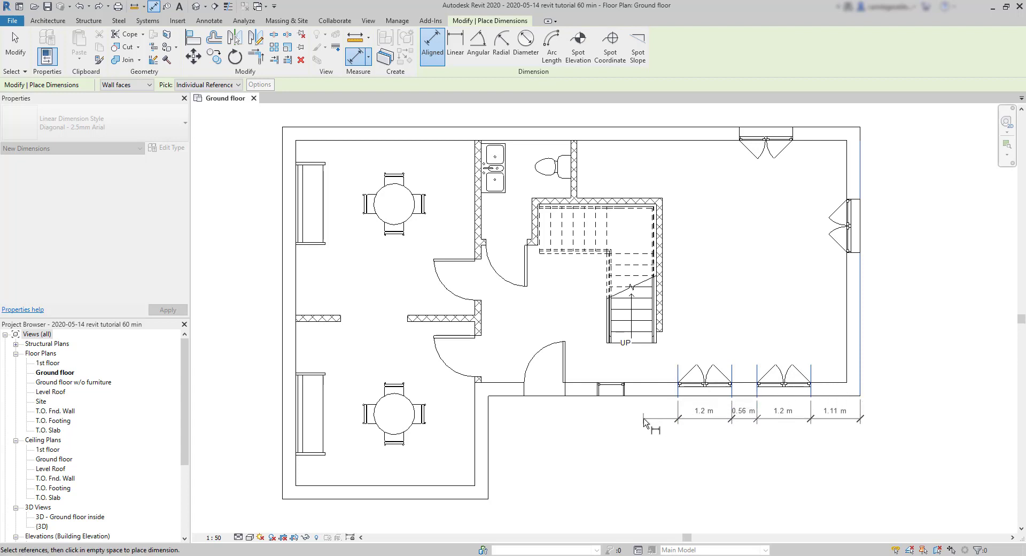
{"action": "left_click", "coordinate": [644, 422]}
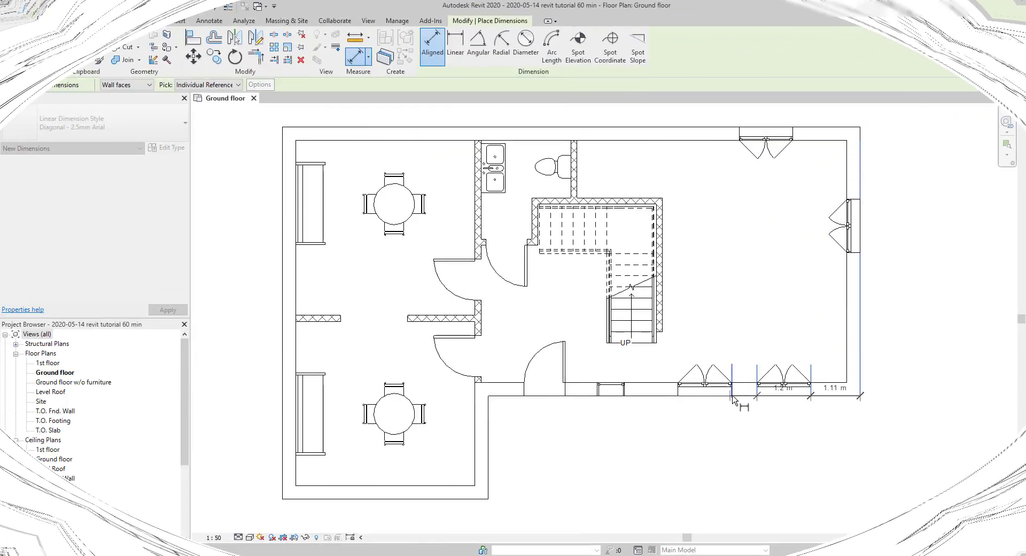
{"action": "left_click", "coordinate": [677, 394]}
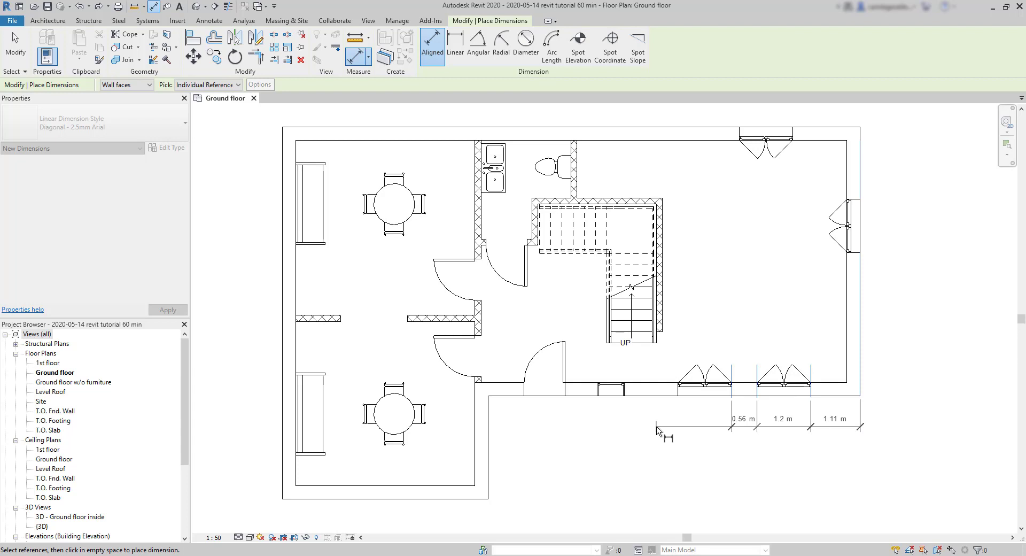
{"action": "left_click", "coordinate": [566, 396]}
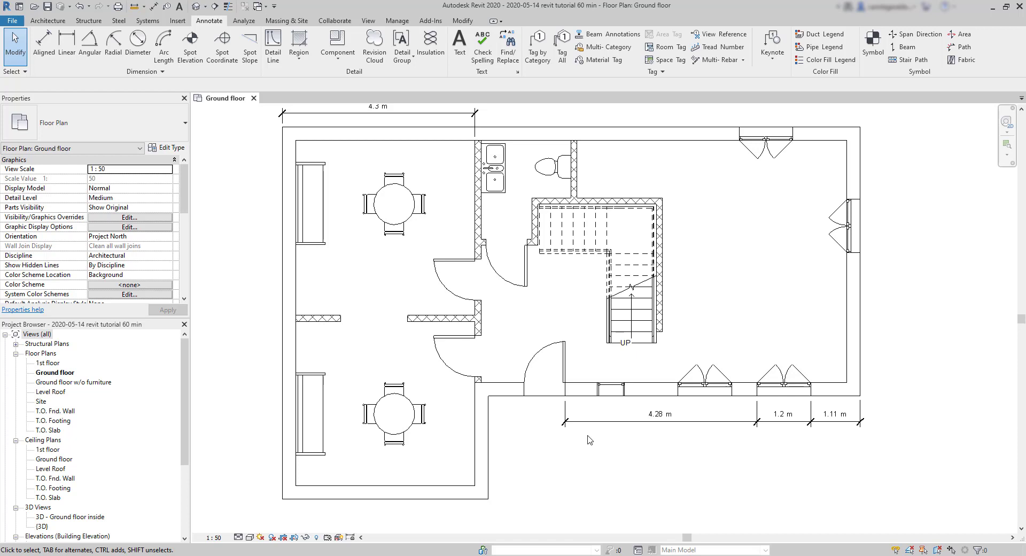
Edit the string's witness lines to add the door edge: 0.92 m, 4.47 m, 1.2 m, 1.11 m
{"action": "left_click", "coordinate": [601, 423]}
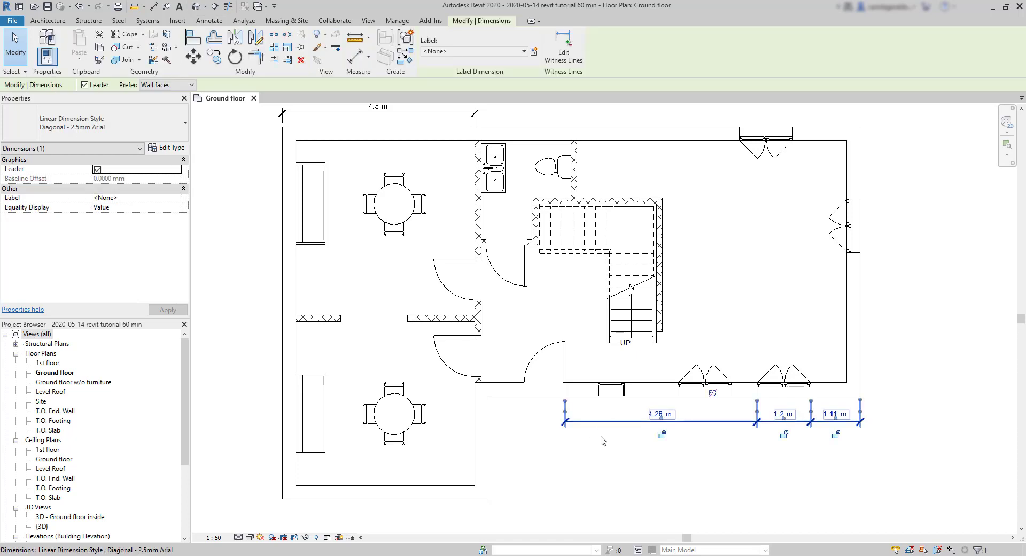
{"action": "left_click", "coordinate": [571, 52]}
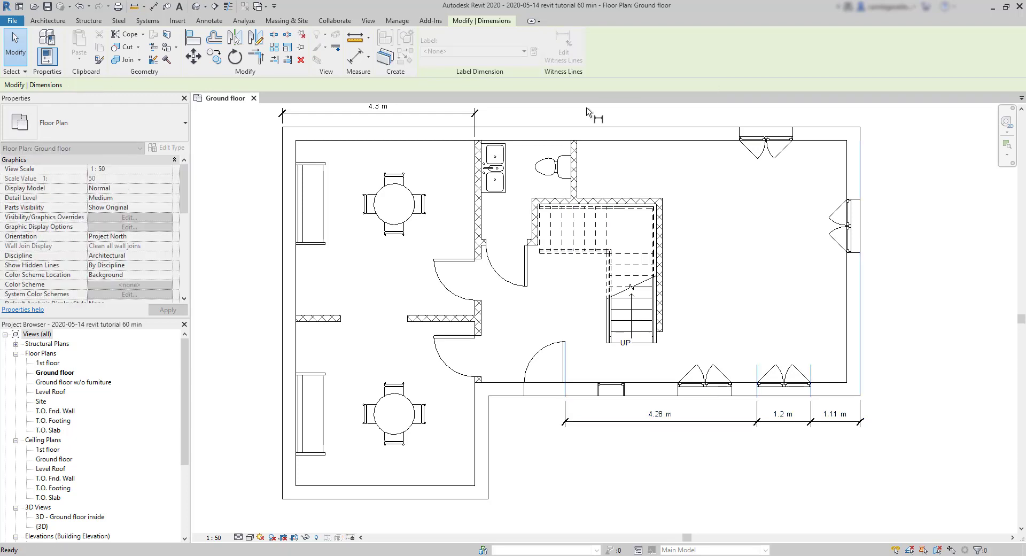
{"action": "left_click", "coordinate": [525, 395]}
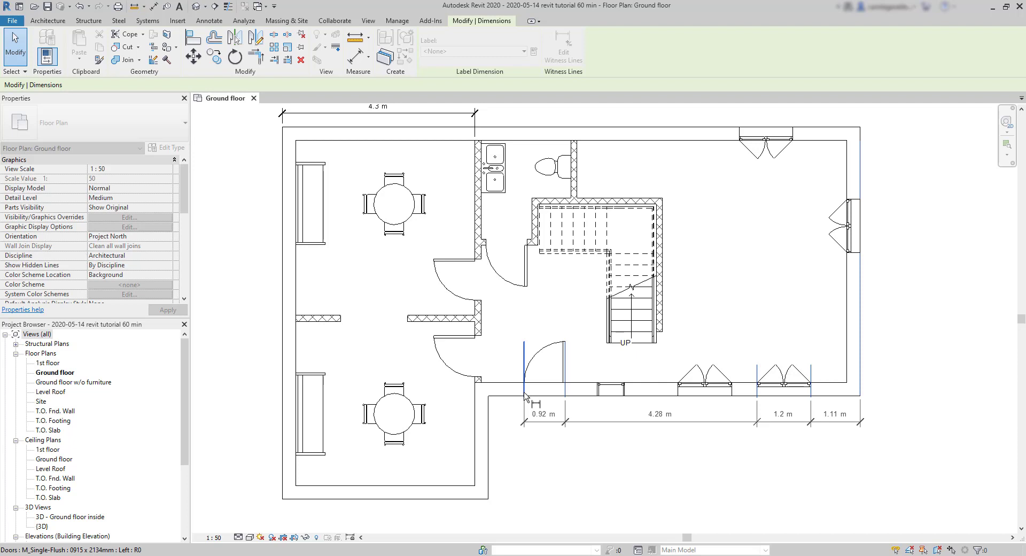
{"action": "left_click", "coordinate": [599, 396]}
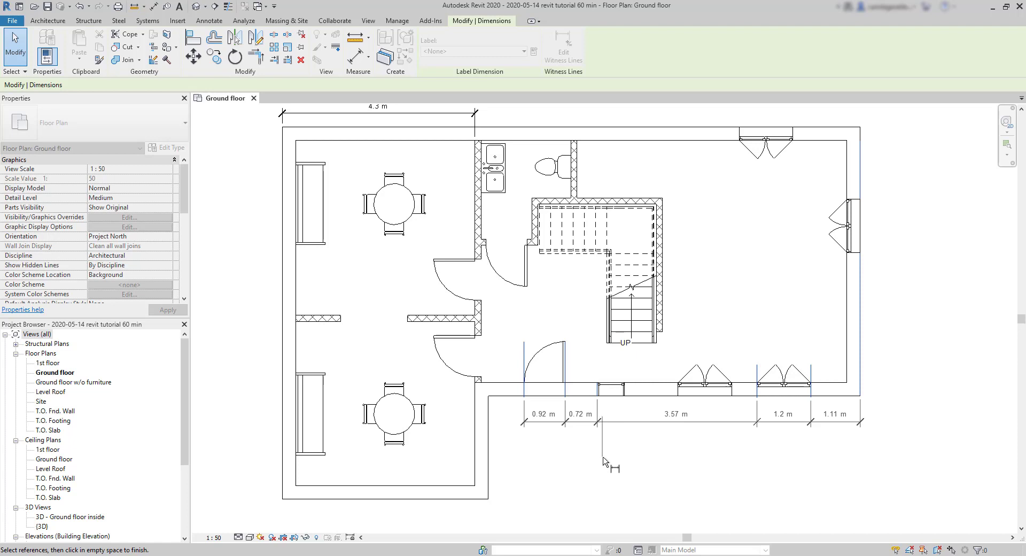
{"action": "middle_click_drag", "start_coordinate": [604, 460], "coordinate": [499, 423]}
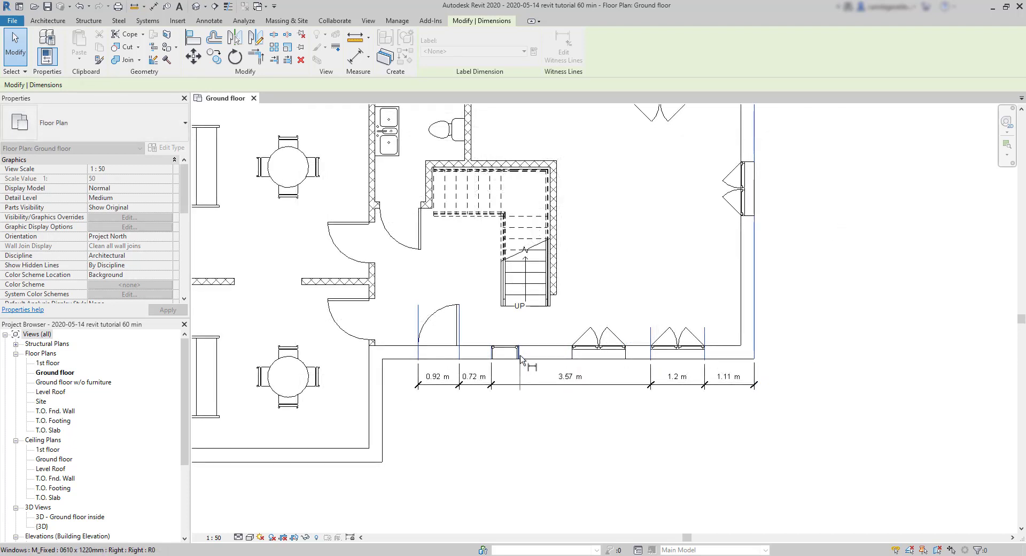
{"action": "left_click", "coordinate": [490, 357]}
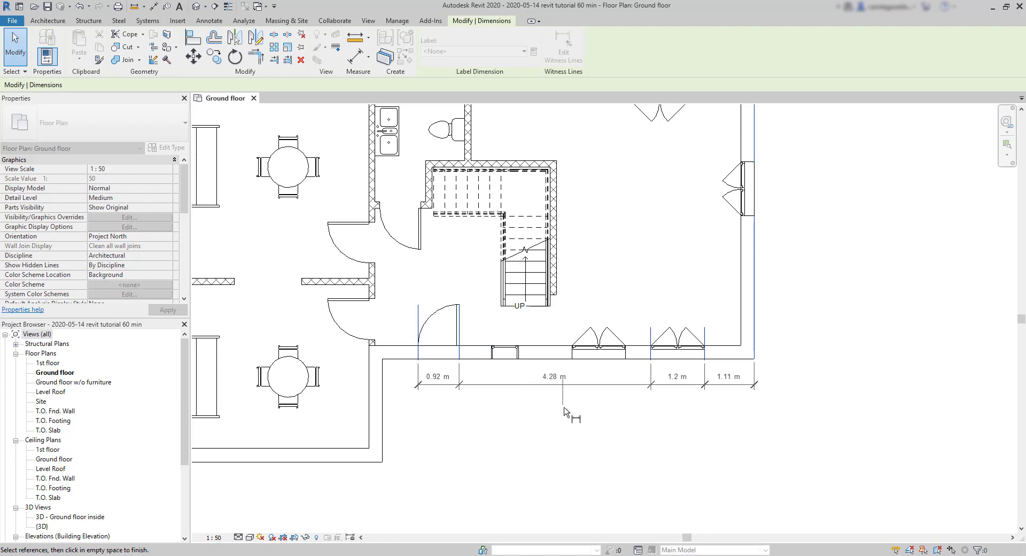
{"action": "left_click", "coordinate": [593, 421]}
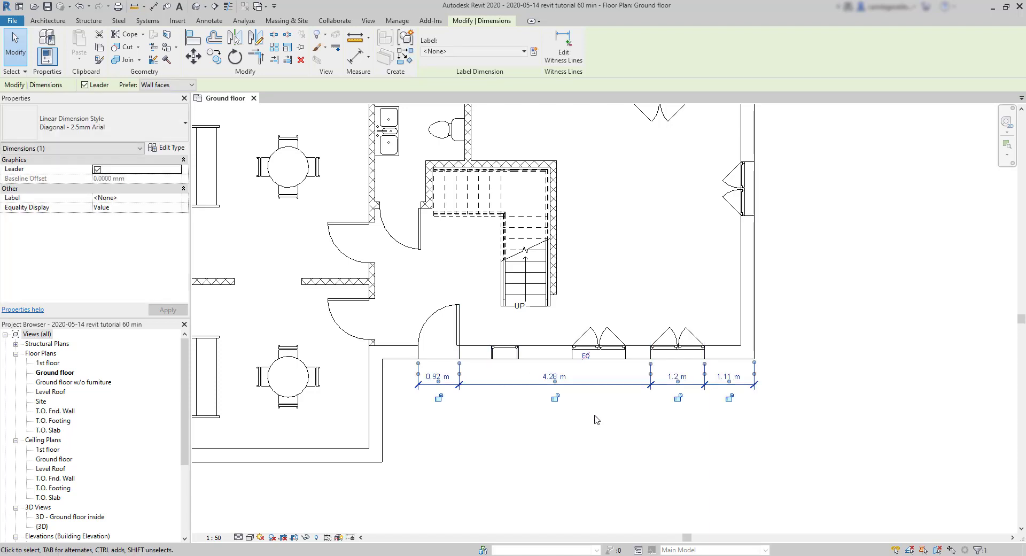
{"action": "left_click", "coordinate": [596, 419]}
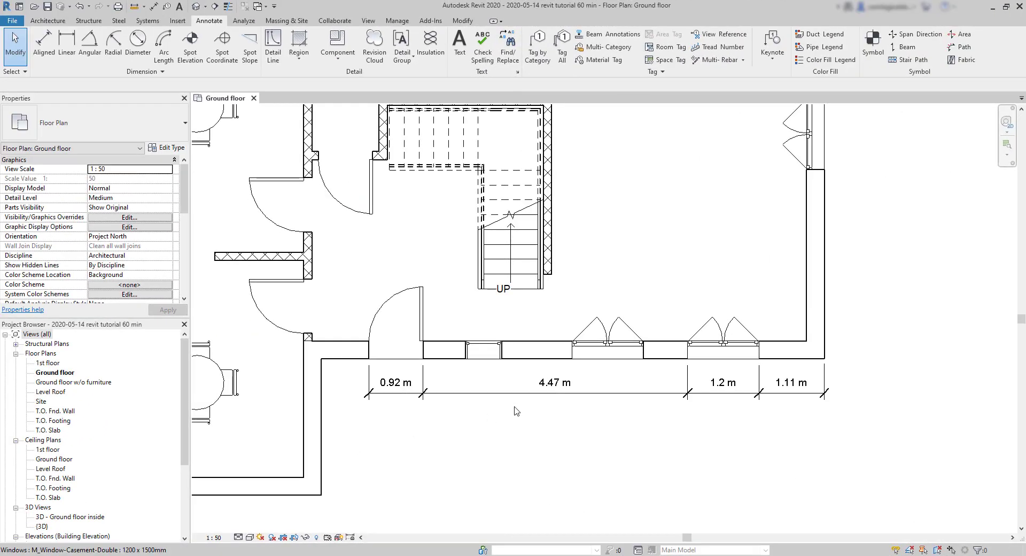
Lock the 1.11 m segment of the bottom dimension string
{"action": "left_click", "coordinate": [575, 393]}
{"action": "left_click", "coordinate": [576, 397]}
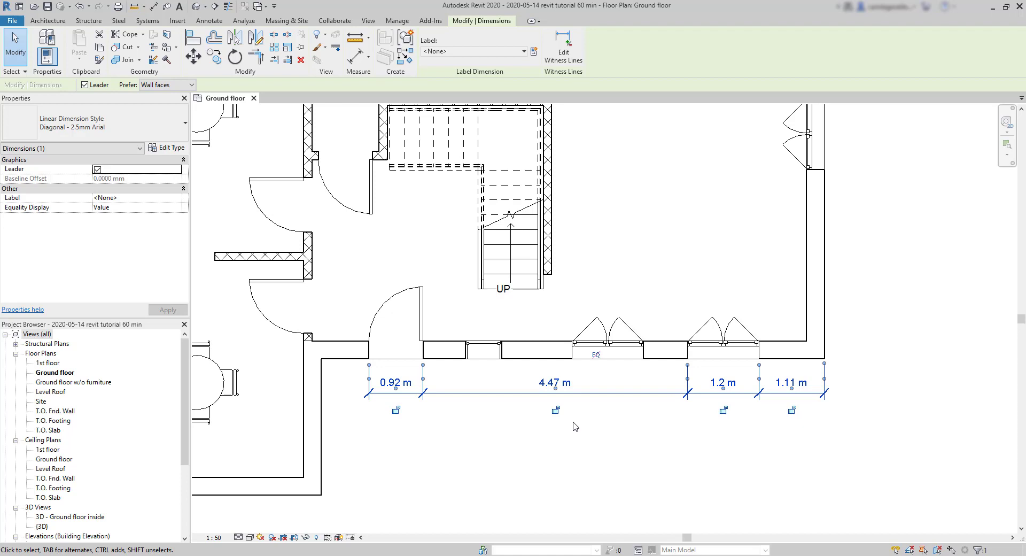
{"action": "left_click", "coordinate": [792, 410]}
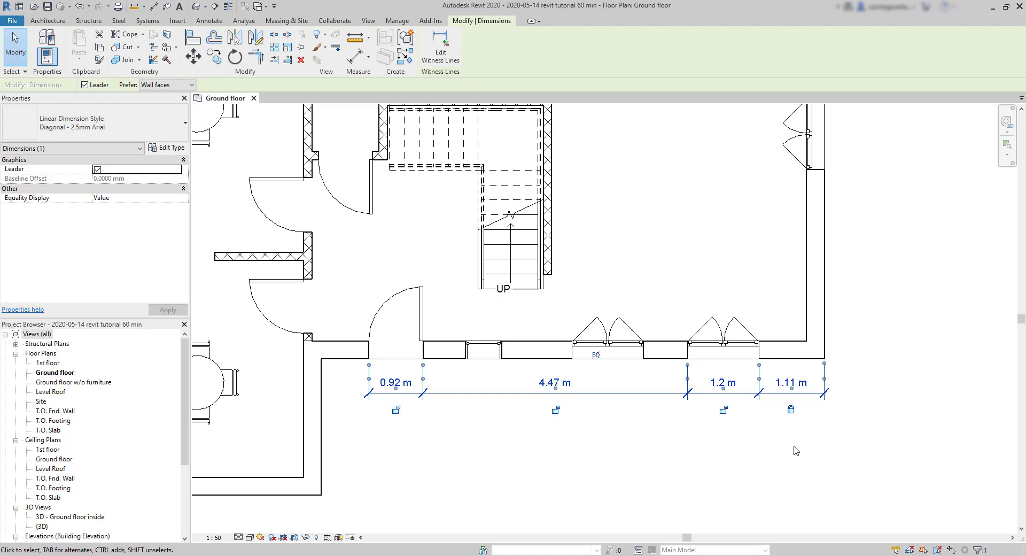
Move the right exterior wall so its temporary distance reads 5 m
{"action": "left_click", "coordinate": [817, 315]}
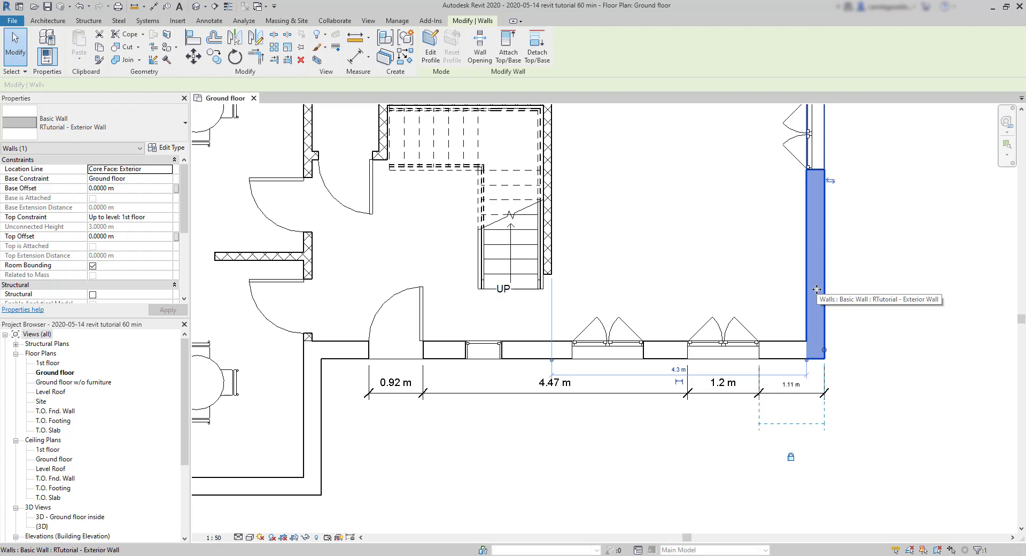
{"action": "left_click_drag", "start_coordinate": [816, 289], "coordinate": [939, 293]}
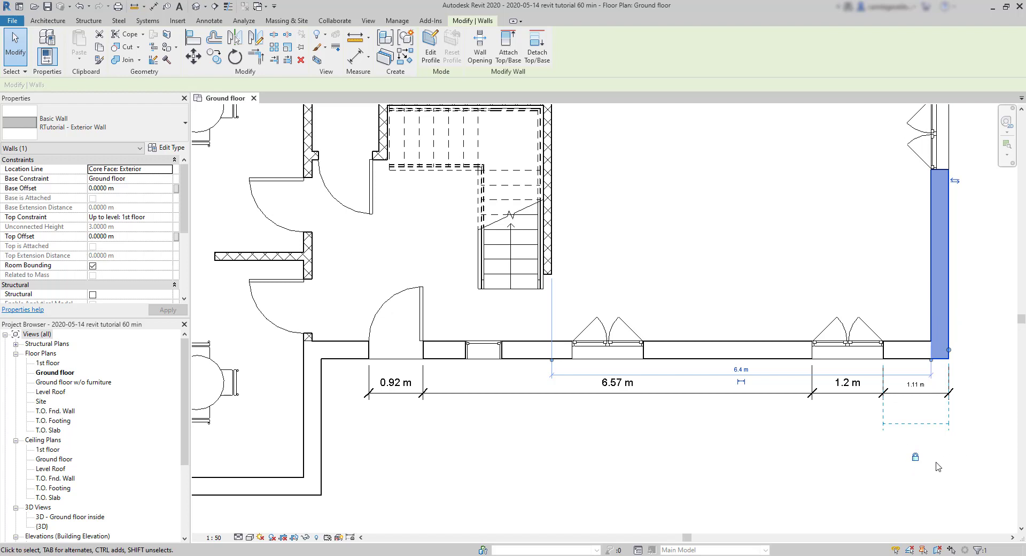
{"action": "left_click", "coordinate": [741, 370]}
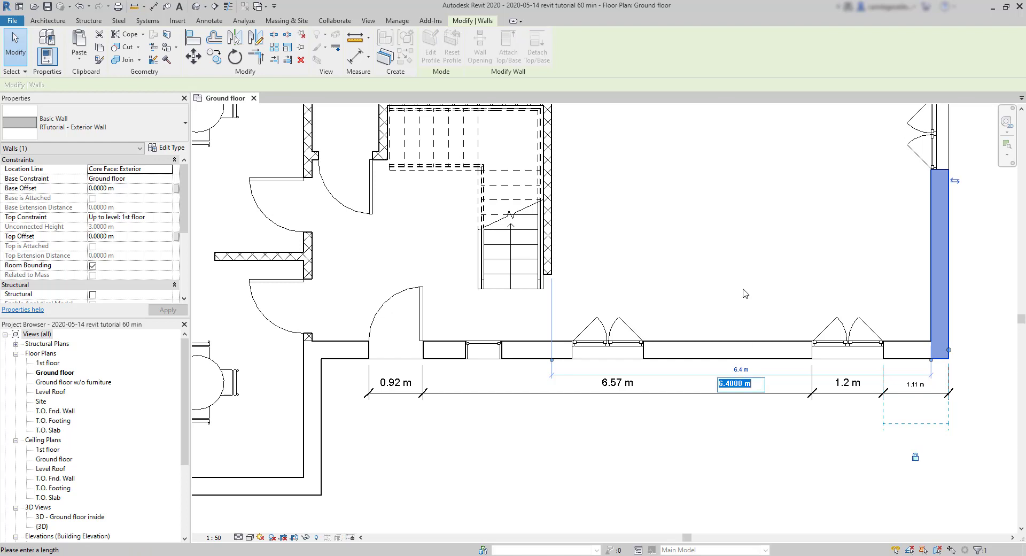
{"action": "type", "text": "5"}
{"action": "key", "text": "Return"}
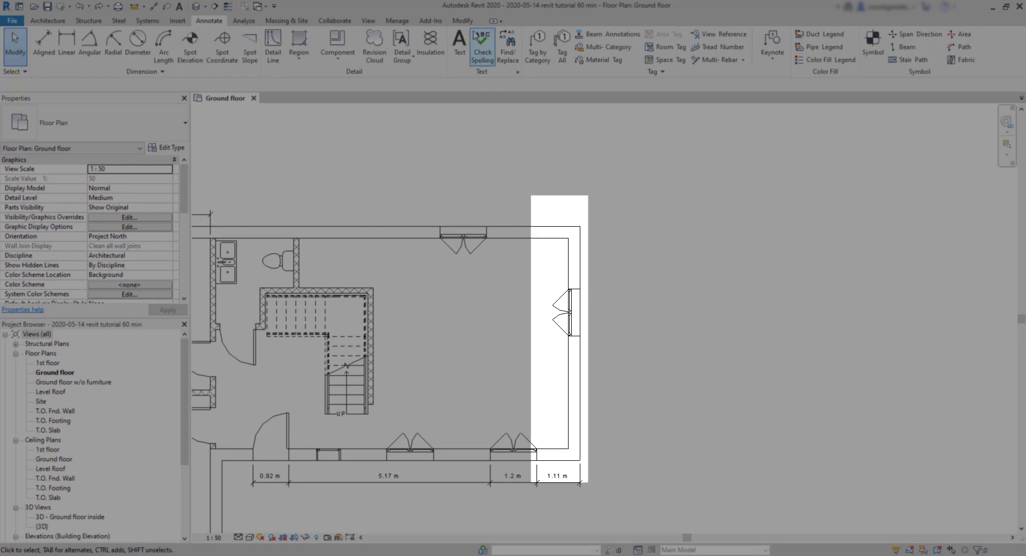
{"action": "left_click", "coordinate": [465, 21]}
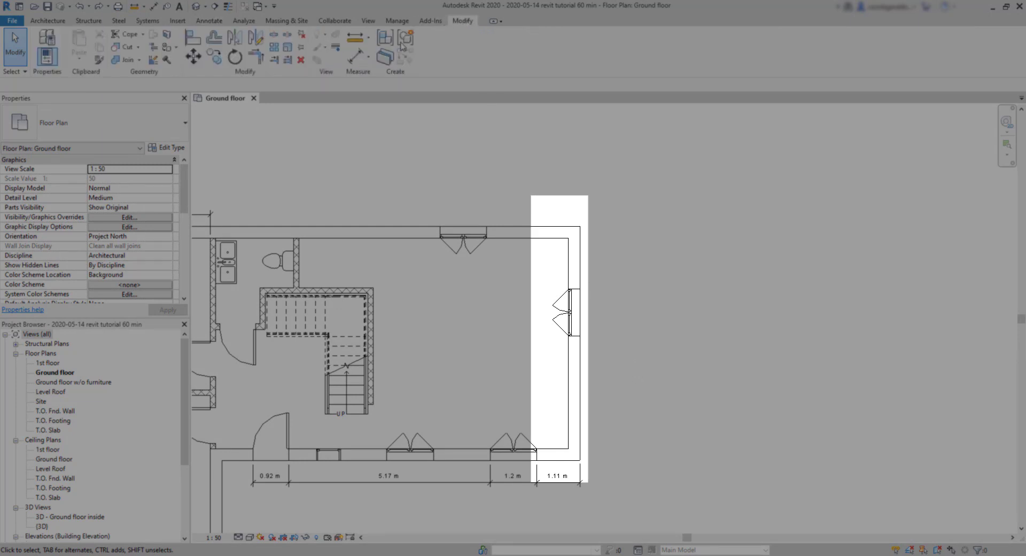
Copy the 1200 x 1500mm casement window lower down the right exterior wall
{"action": "left_click", "coordinate": [217, 62]}
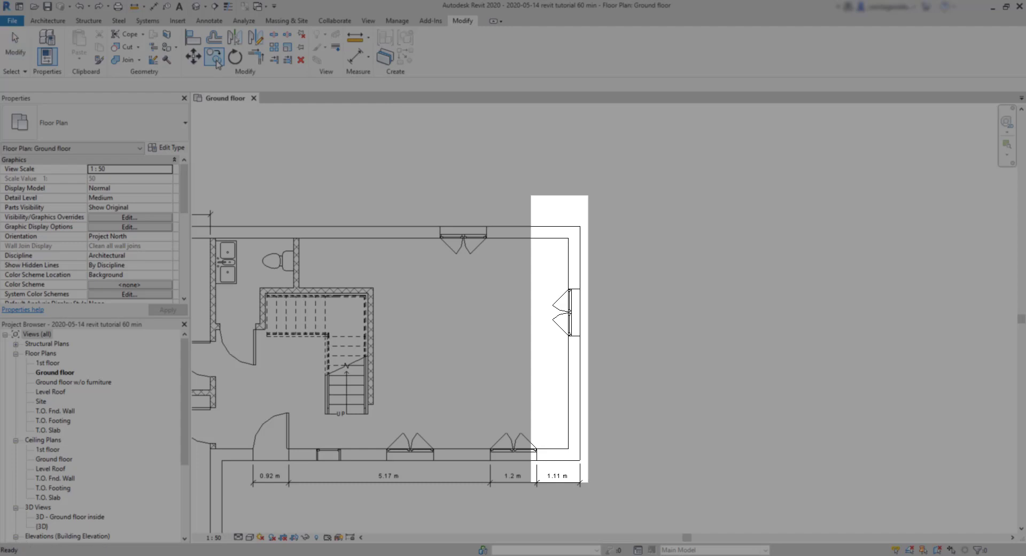
{"action": "left_click", "coordinate": [572, 330]}
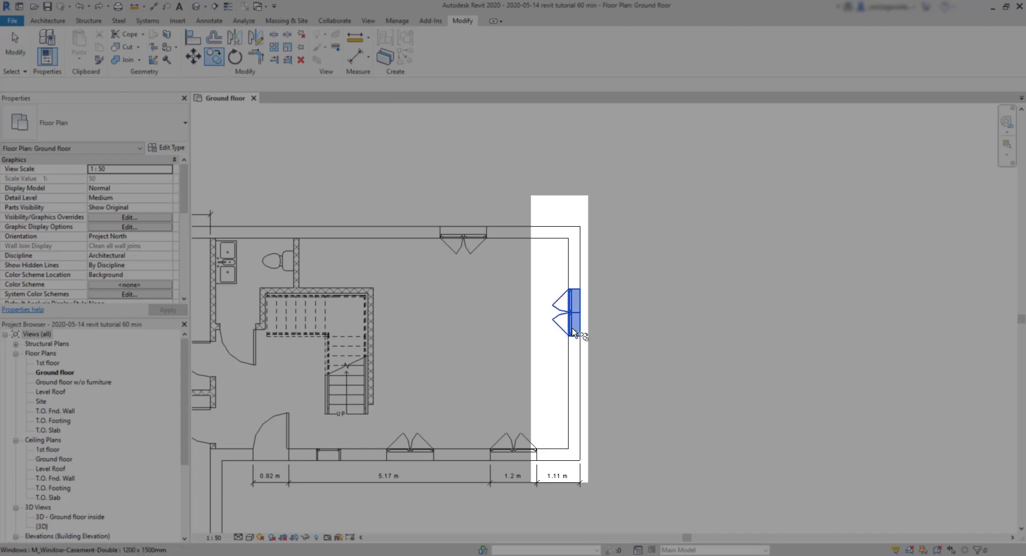
{"action": "key", "text": "Return"}
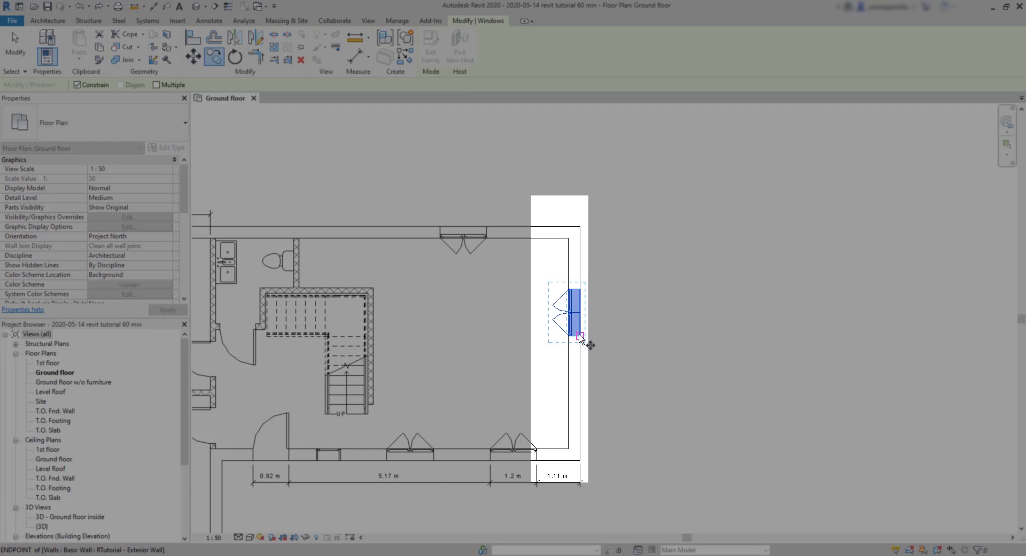
{"action": "left_click", "coordinate": [580, 336]}
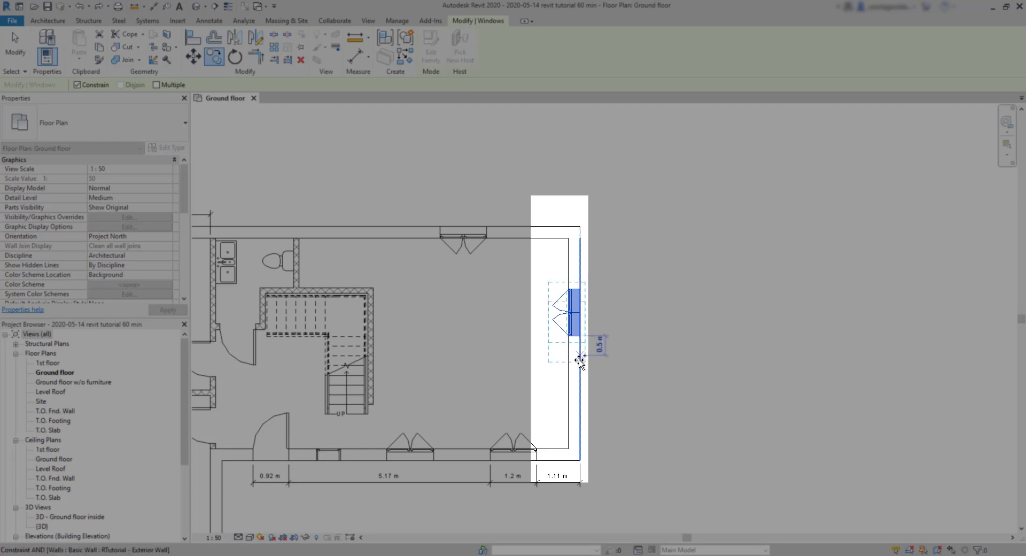
{"action": "left_click", "coordinate": [580, 414]}
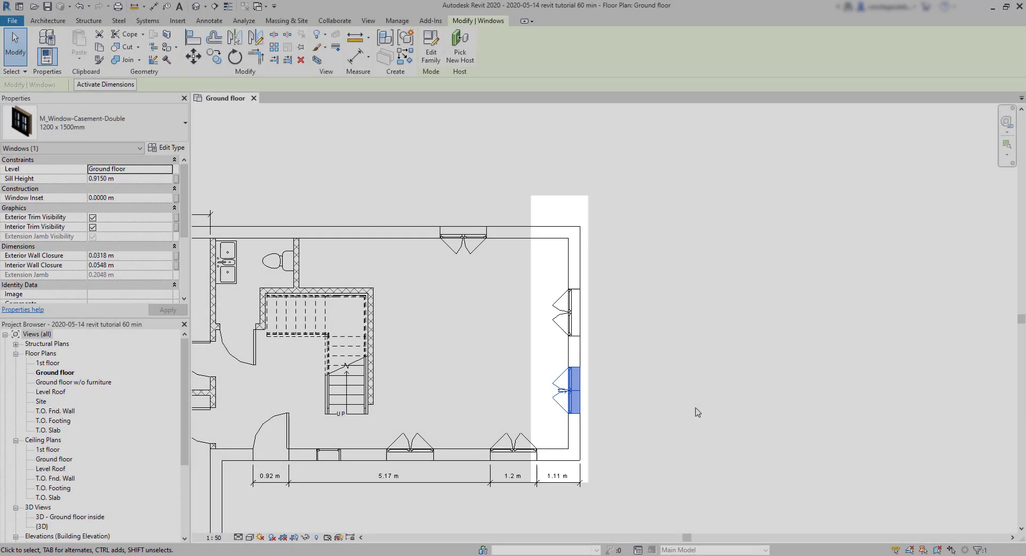
{"action": "left_click", "coordinate": [697, 412]}
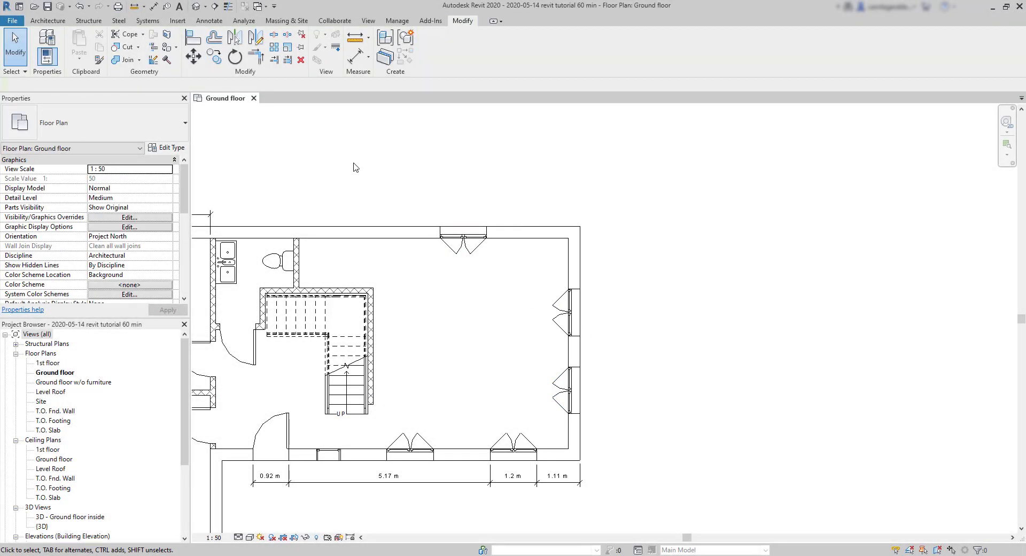
Start an aligned dimension with Pick: Entire Walls, Openings: Centers, and intersecting walls excluded
{"action": "left_click", "coordinate": [208, 21]}
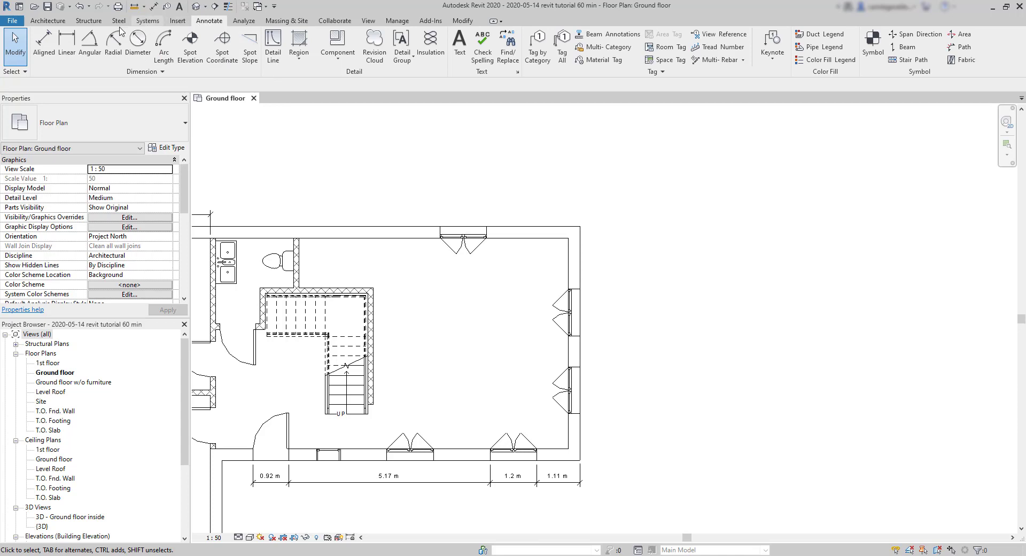
{"action": "left_click", "coordinate": [48, 45]}
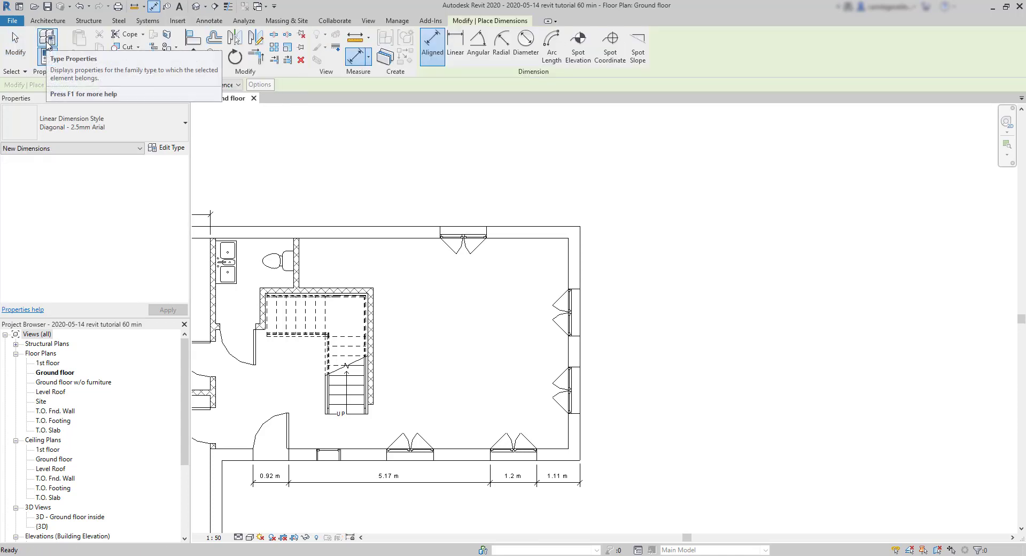
{"action": "left_click", "coordinate": [233, 85]}
{"action": "left_click", "coordinate": [223, 104]}
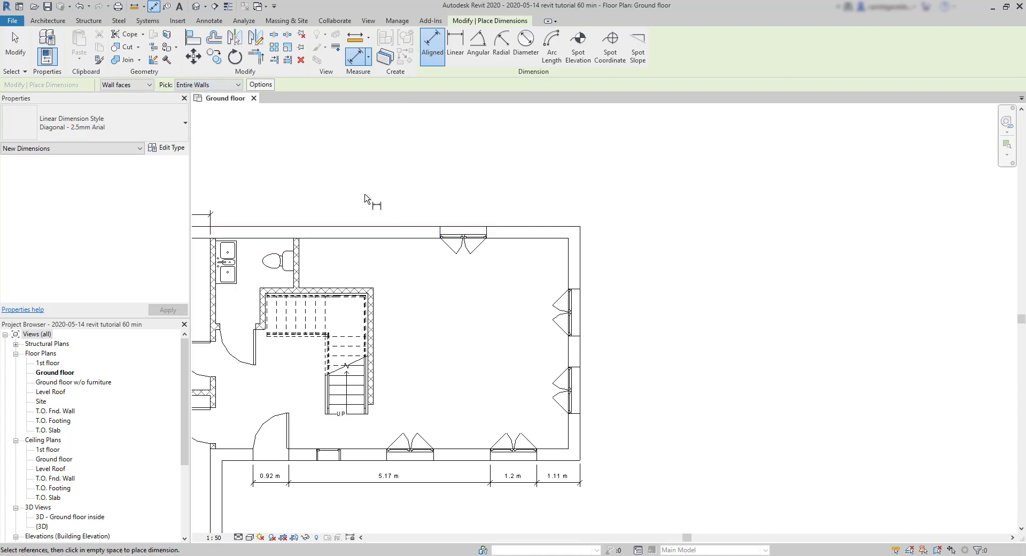
{"action": "left_click", "coordinate": [262, 85]}
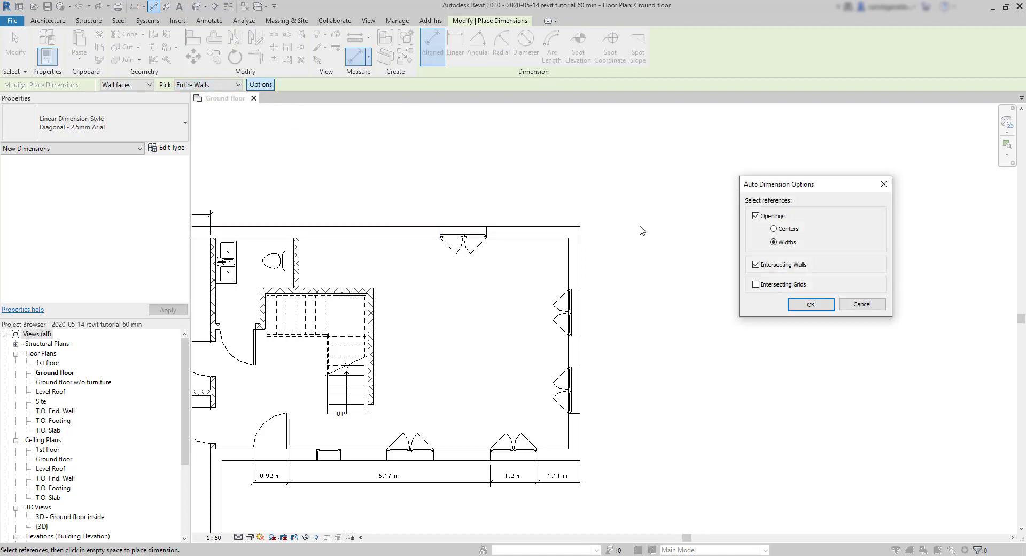
{"action": "left_click", "coordinate": [791, 234]}
{"action": "left_click", "coordinate": [816, 305]}
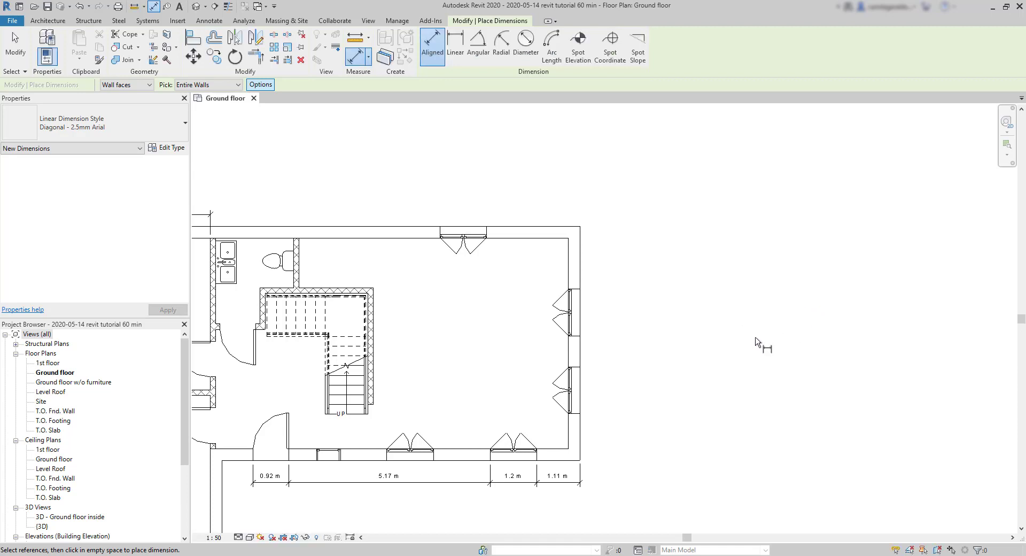
Dimension the right-wall window centres and toggle the string to EQ for equal spacing
{"action": "left_click", "coordinate": [582, 350]}
{"action": "left_click", "coordinate": [606, 350]}
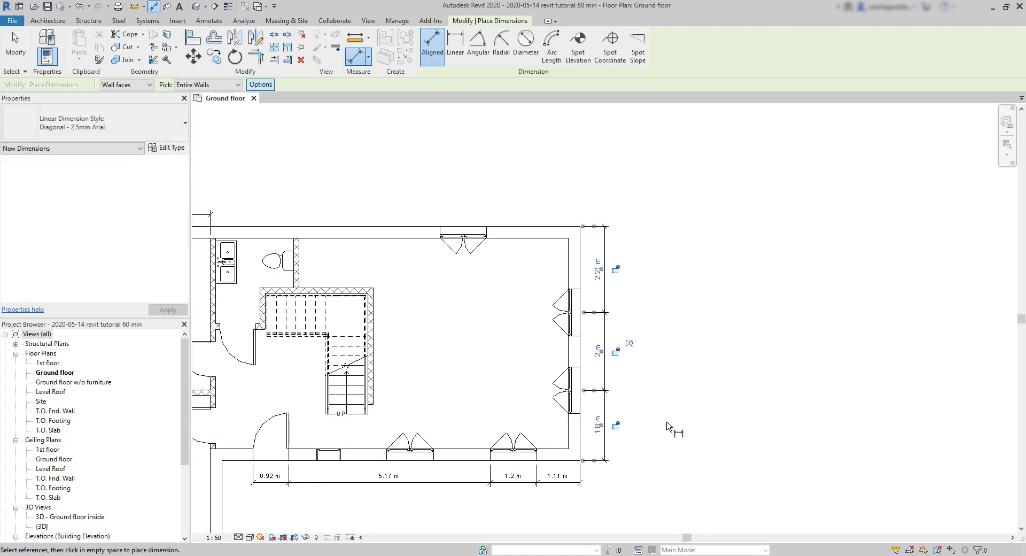
{"action": "scroll", "coordinate": [669, 414], "scroll_direction": "up", "scroll_amount": 2}
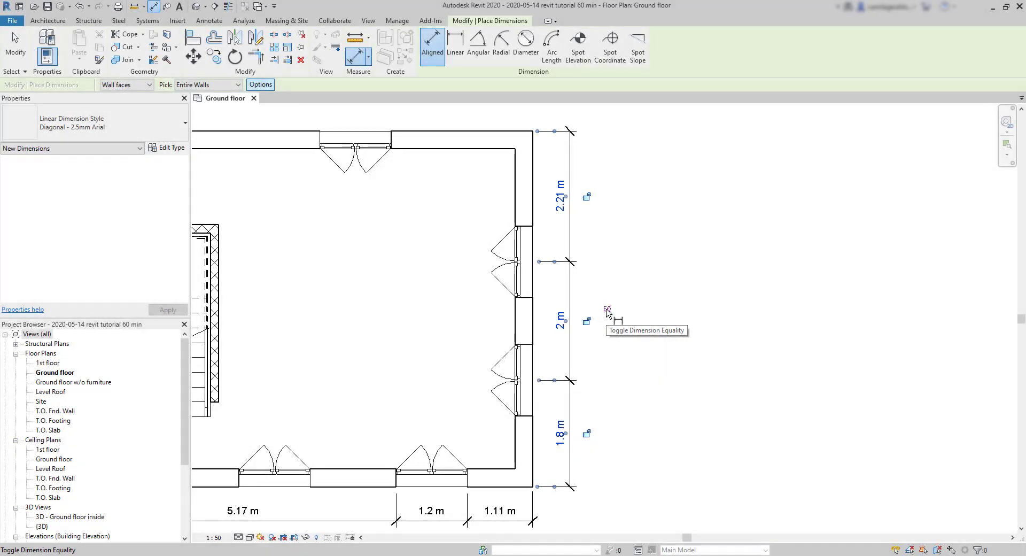
{"action": "left_click", "coordinate": [607, 310]}
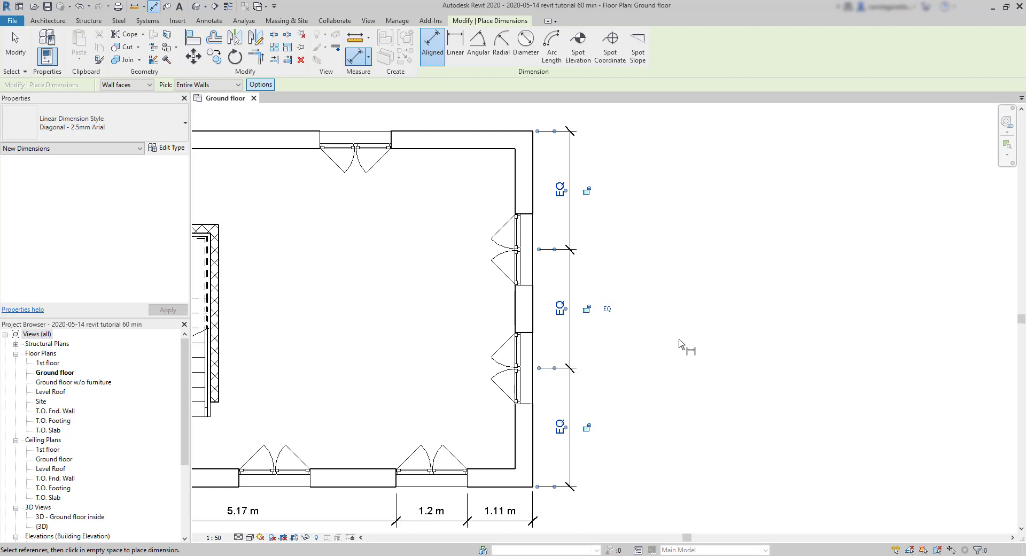
{"action": "key", "text": "Escape"}
Move the top exterior wall upward, lengthening the right exterior wall
{"action": "middle_click_drag", "start_coordinate": [678, 344], "coordinate": [743, 364]}
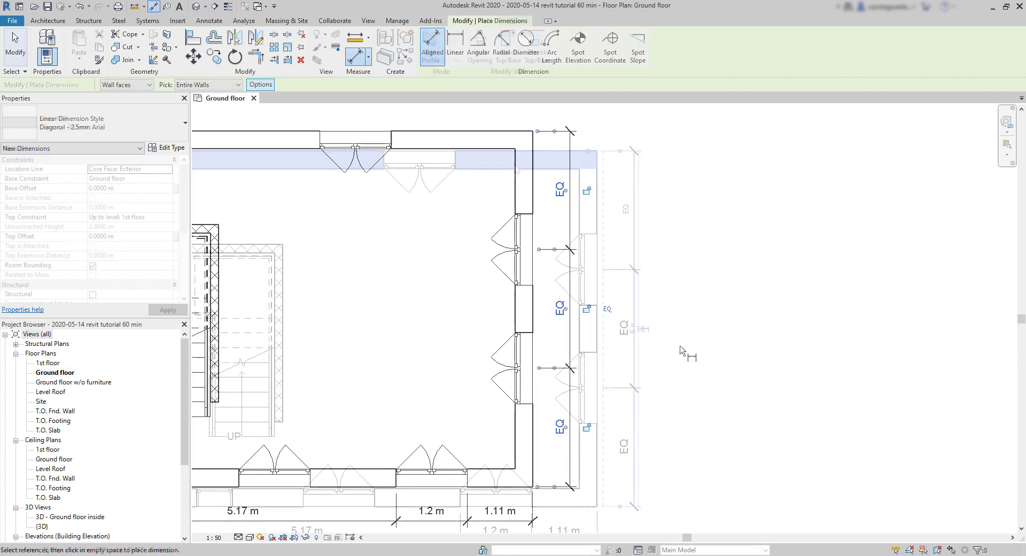
{"action": "left_click", "coordinate": [517, 148]}
{"action": "left_click_drag", "start_coordinate": [517, 148], "coordinate": [515, 118]}
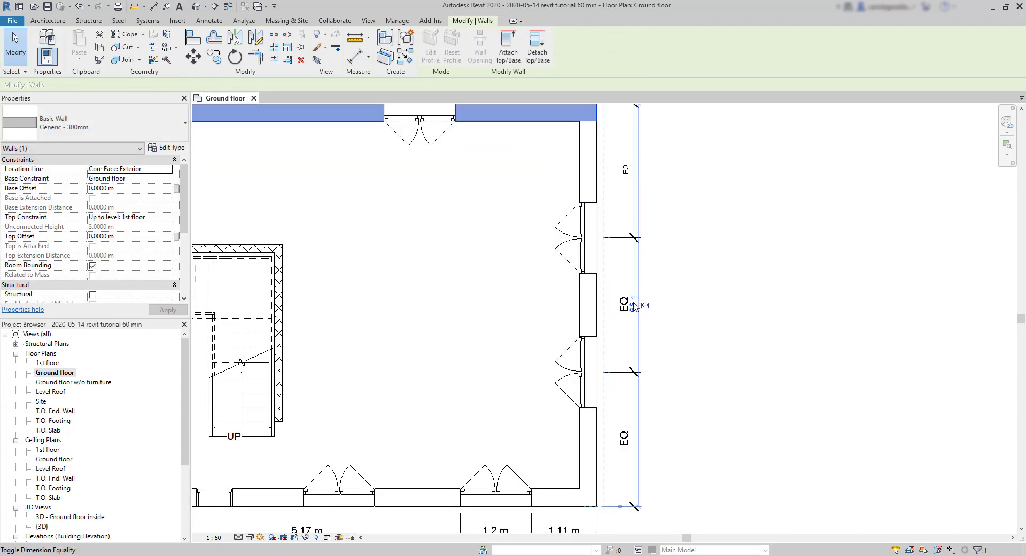
{"action": "scroll", "coordinate": [637, 309], "scroll_direction": "up", "scroll_amount": 5}
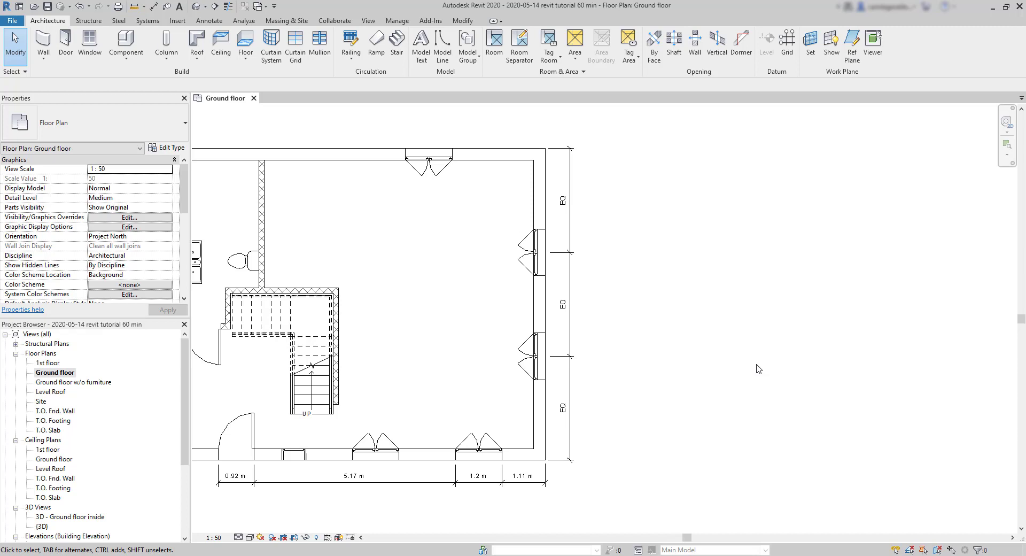
{"action": "right_click", "coordinate": [571, 274]}
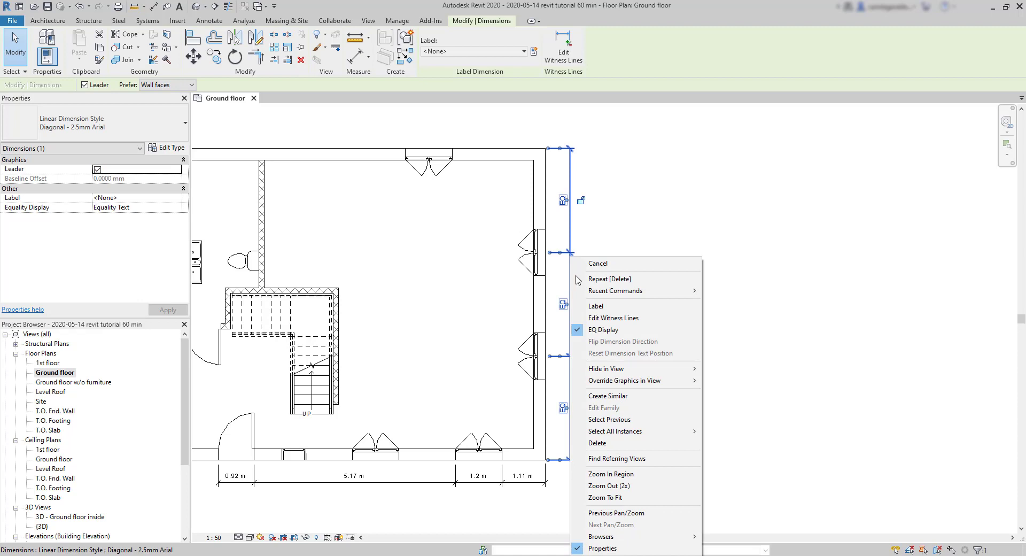
{"action": "left_click", "coordinate": [613, 331]}
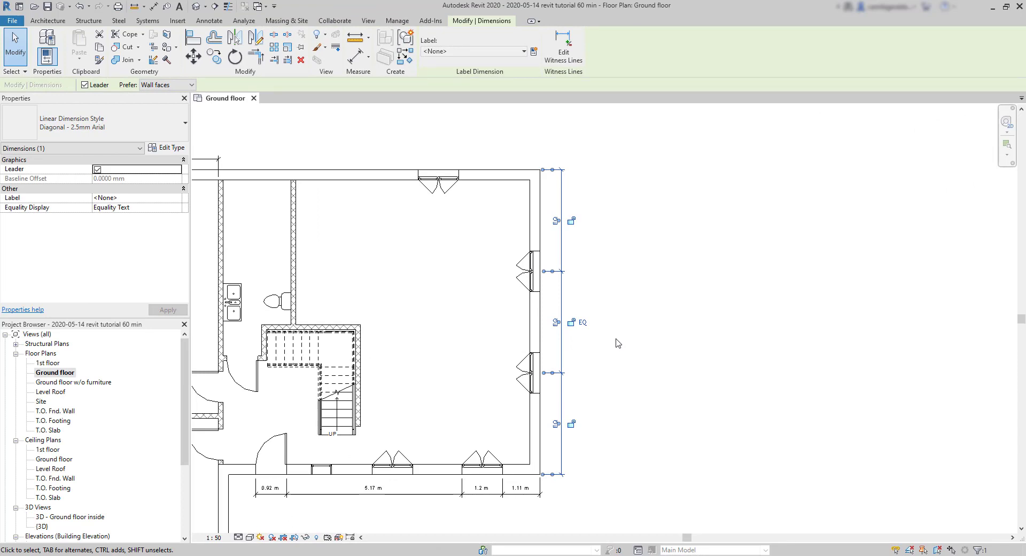
{"action": "left_click", "coordinate": [581, 322]}
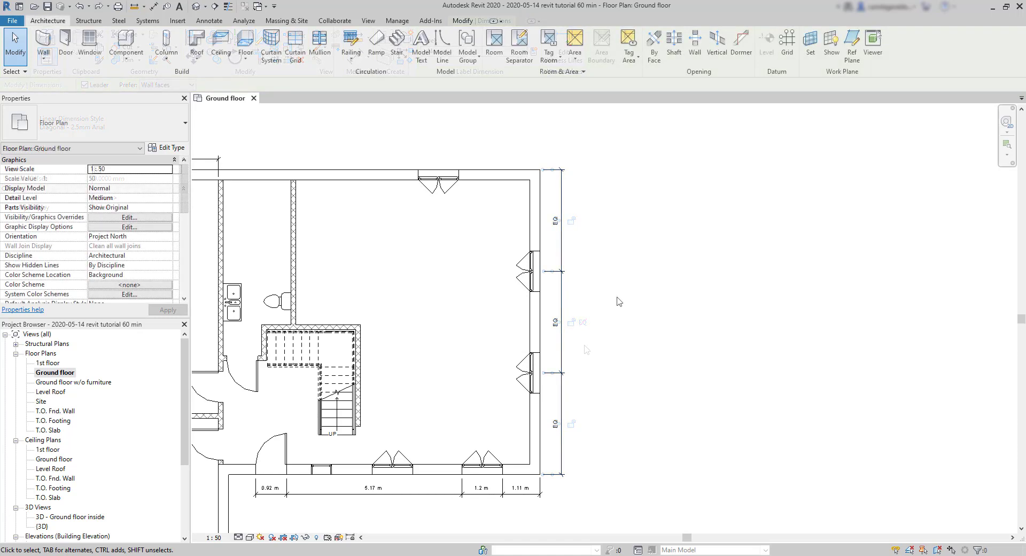
Delete the right wall's EQ dimension string and choose Unconstrain to release the windows
{"action": "left_click", "coordinate": [565, 311]}
{"action": "key", "text": "Delete"}
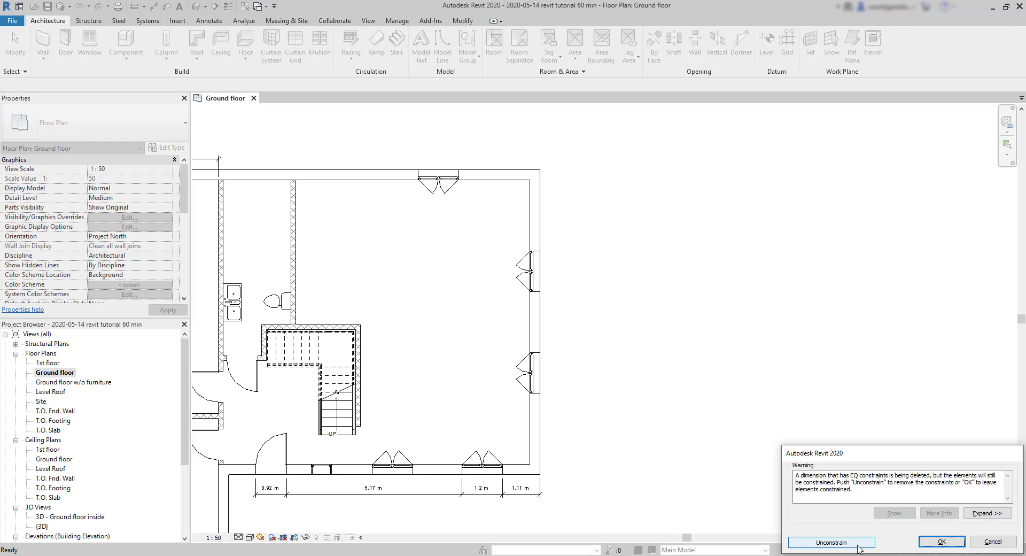
{"action": "left_click", "coordinate": [857, 545]}
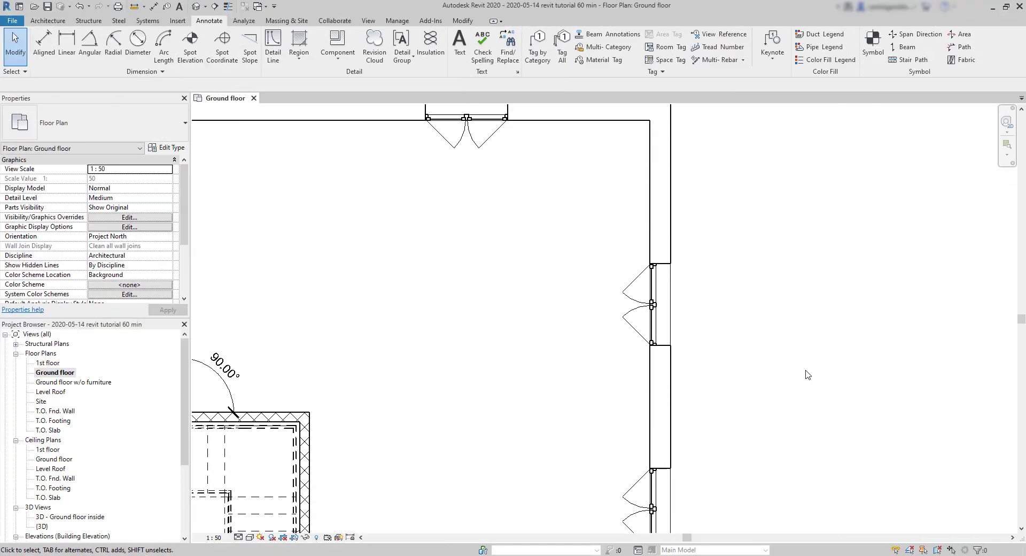
Begin a linear dimension from the exterior wall face to a window opening edge, then cancel it
{"action": "scroll", "coordinate": [773, 329], "scroll_direction": "down", "scroll_amount": 1}
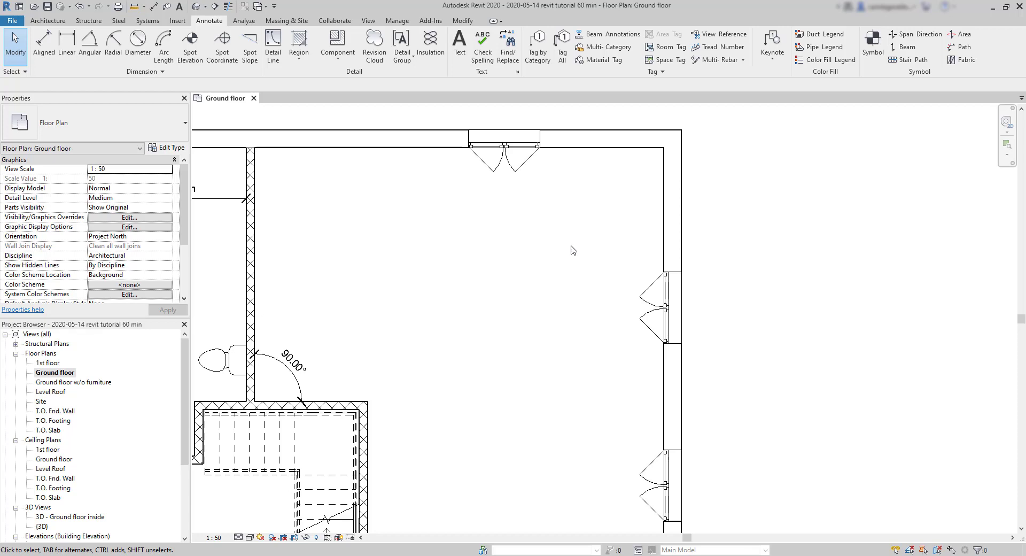
{"action": "left_click", "coordinate": [64, 39]}
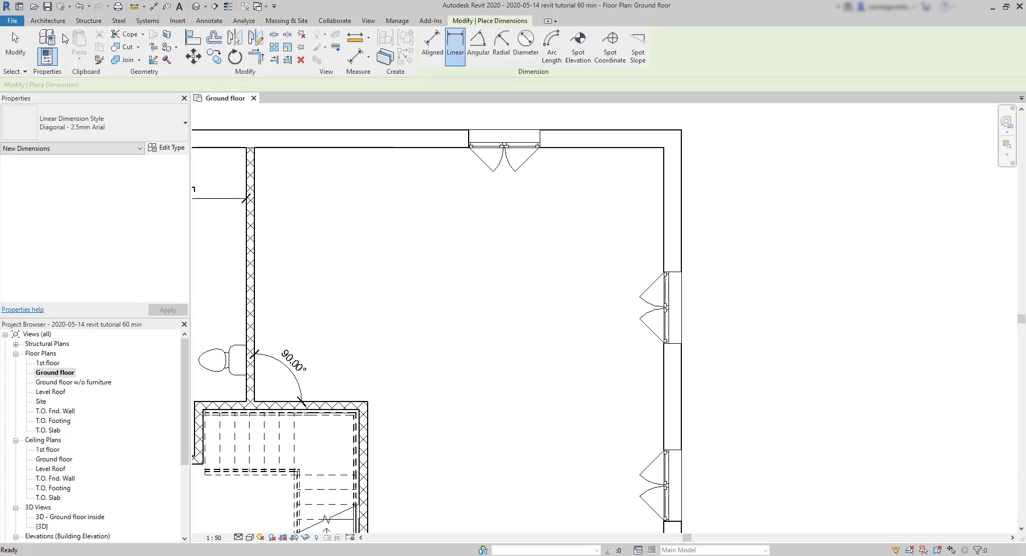
{"action": "left_click", "coordinate": [666, 153]}
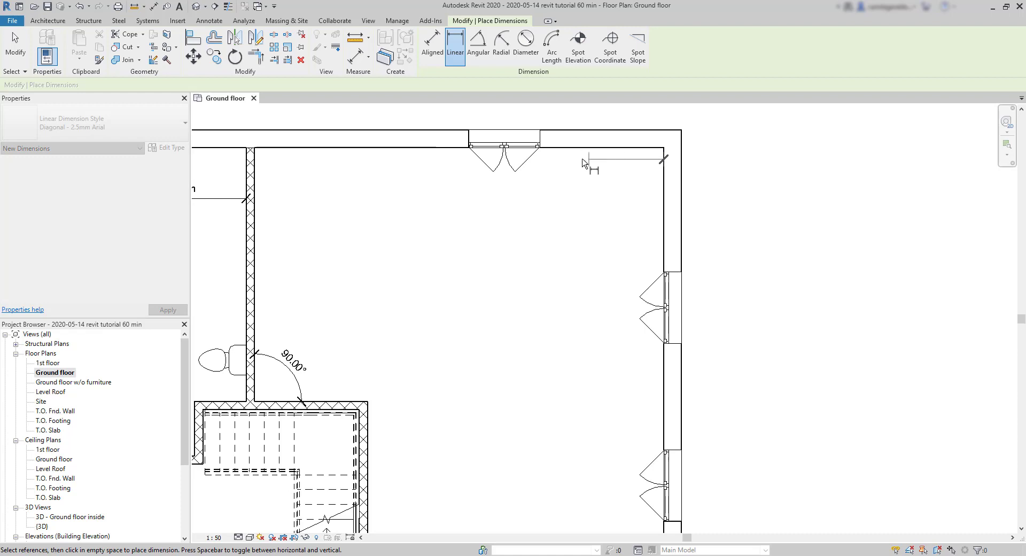
{"action": "left_click", "coordinate": [540, 153]}
{"action": "key", "text": "Escape"}
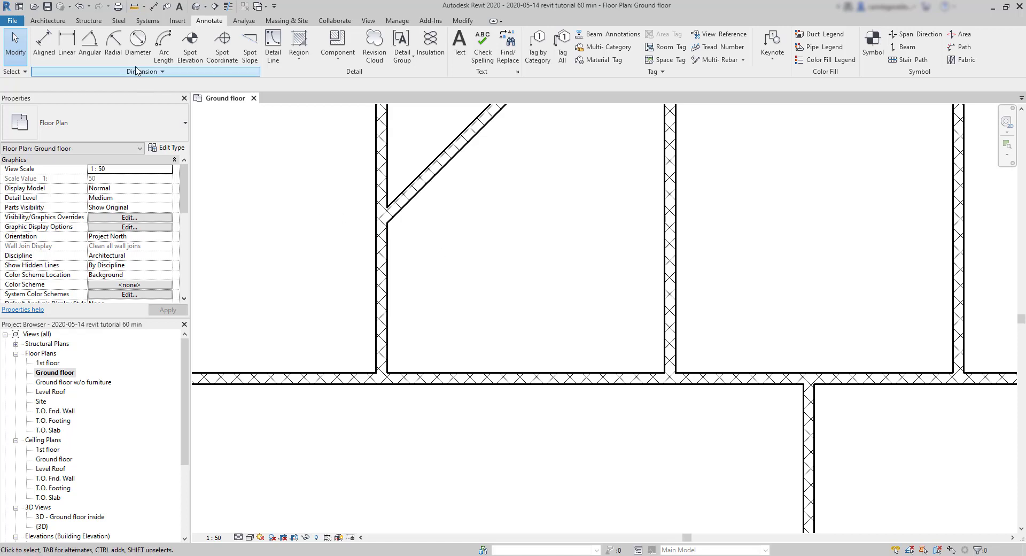
Add angular dimensions of 135°, 45° and 90° where the diagonal interior wall meets adjacent walls
{"action": "left_click", "coordinate": [92, 41]}
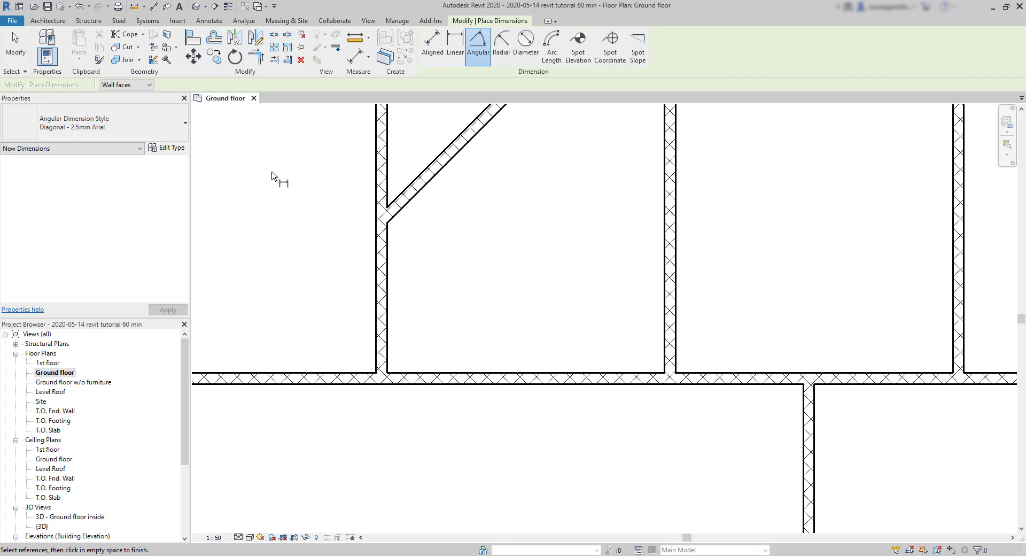
{"action": "left_click", "coordinate": [418, 199]}
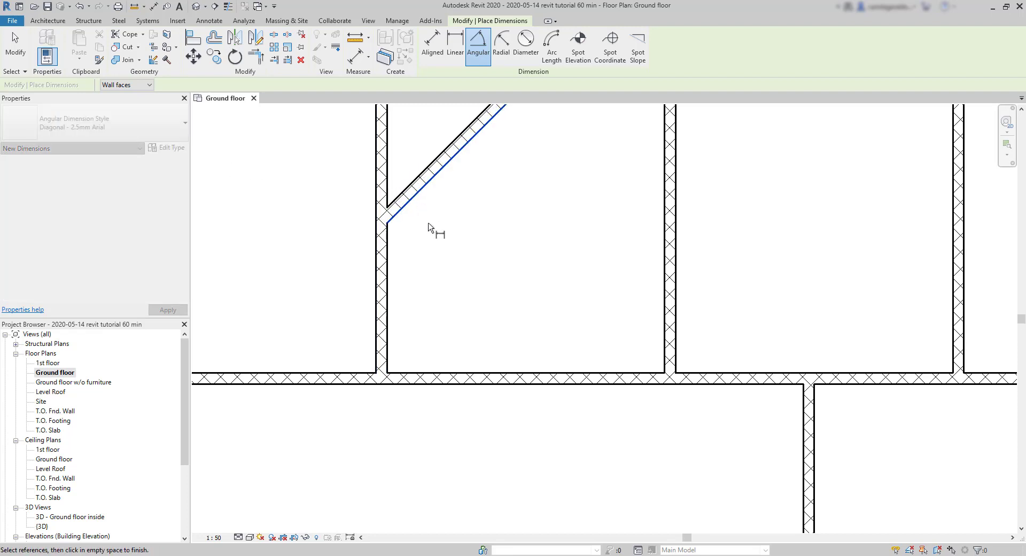
{"action": "left_click", "coordinate": [388, 284]}
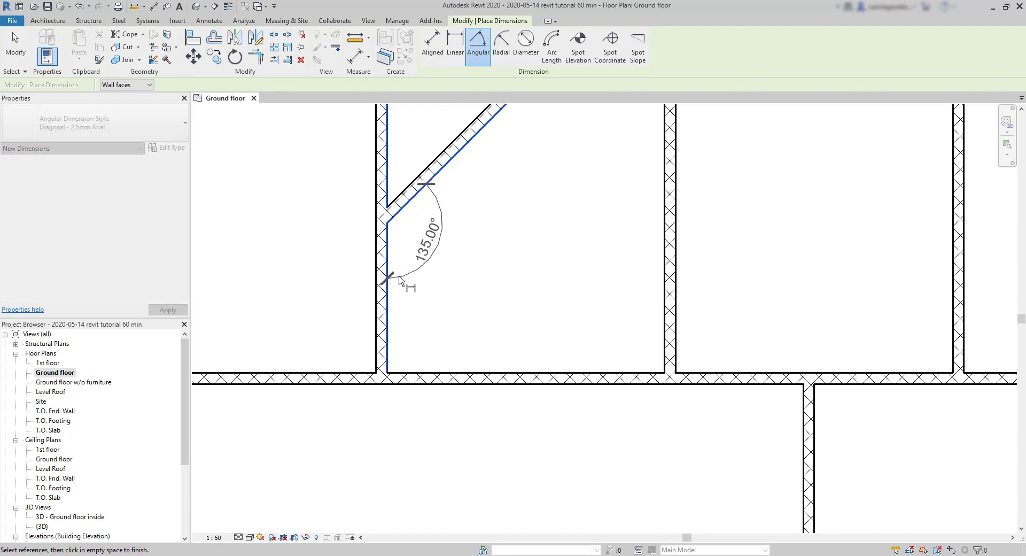
{"action": "left_click", "coordinate": [428, 257]}
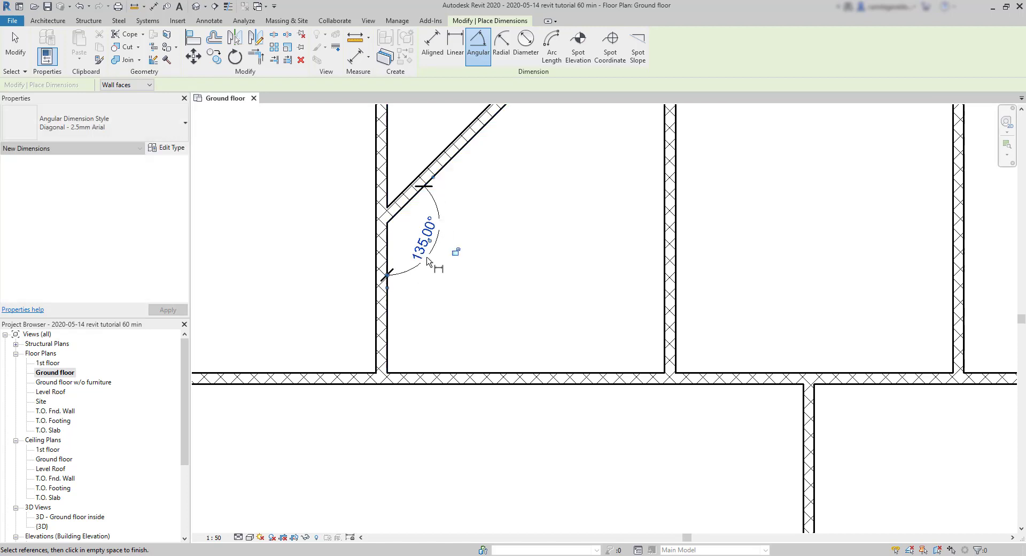
{"action": "left_click", "coordinate": [446, 156]}
{"action": "left_click", "coordinate": [390, 155]}
{"action": "left_click", "coordinate": [412, 133]}
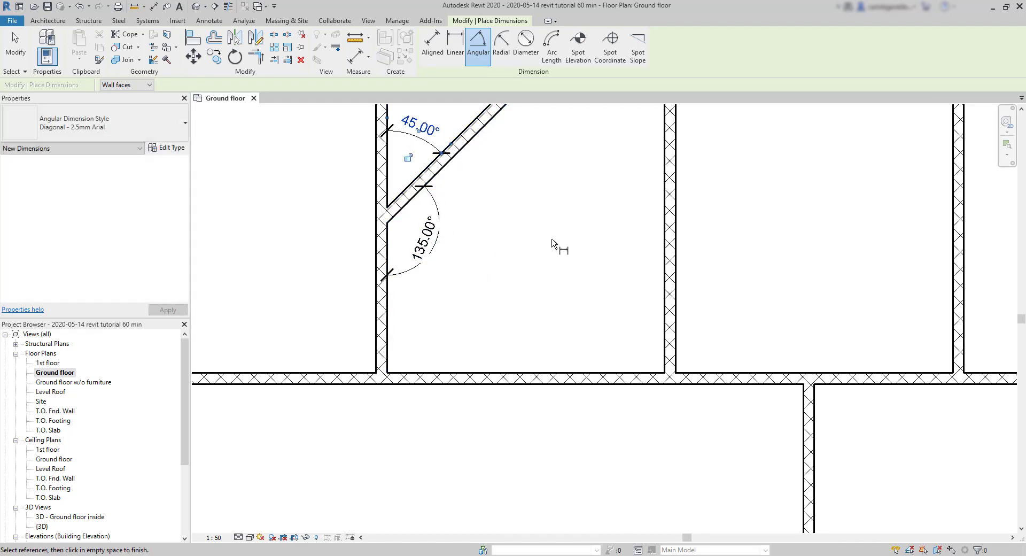
{"action": "left_click", "coordinate": [677, 320]}
{"action": "left_click", "coordinate": [726, 373]}
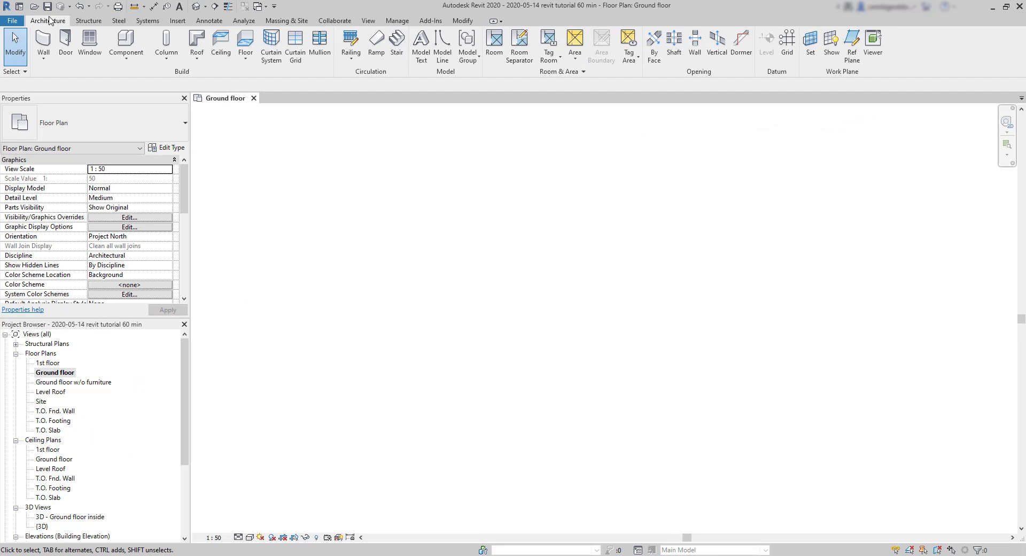
Draw a circular RTutorial - Interior Wall with a 1.28 m radius in an empty area
{"action": "left_click", "coordinate": [44, 40]}
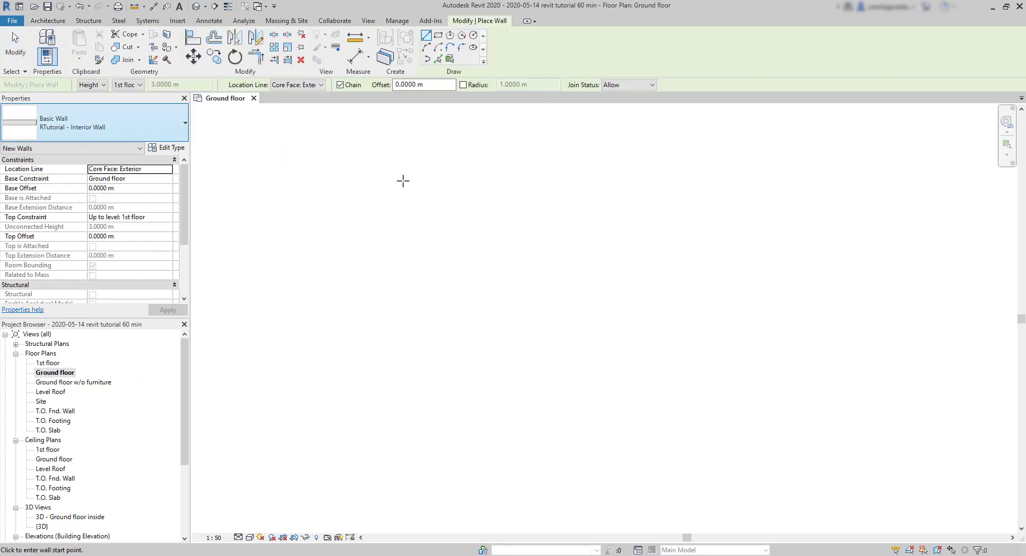
{"action": "left_click", "coordinate": [473, 36]}
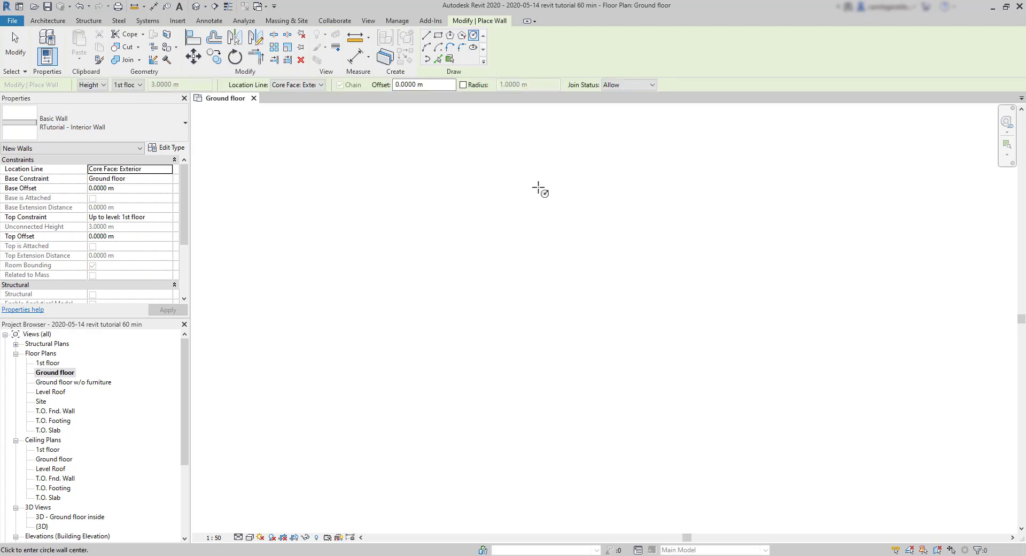
{"action": "left_click", "coordinate": [559, 273]}
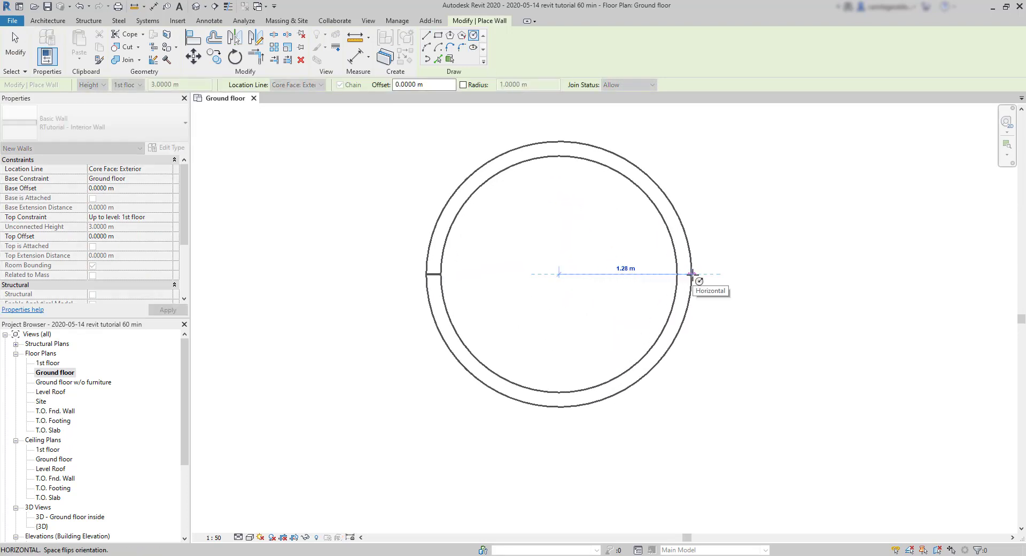
{"action": "left_click", "coordinate": [692, 274]}
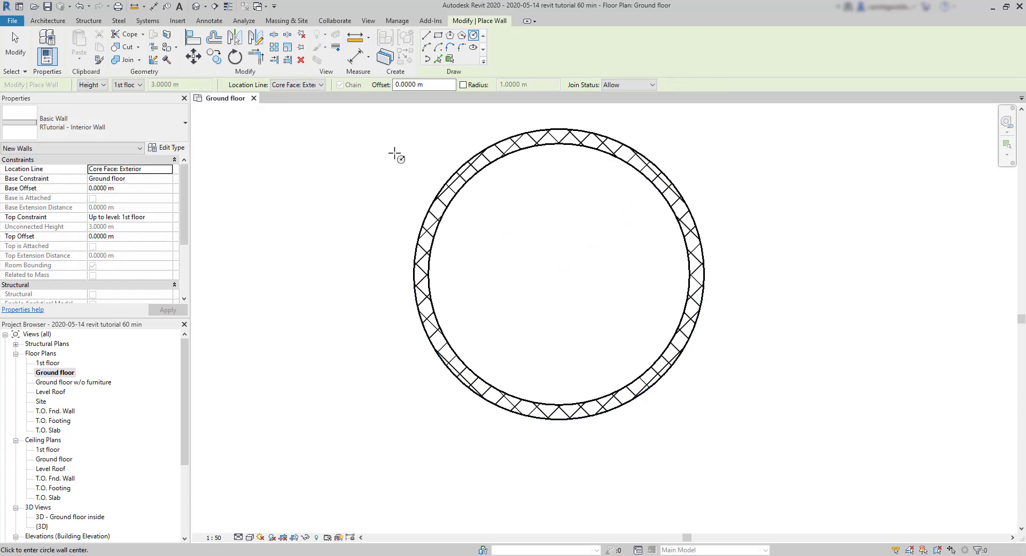
{"action": "left_click", "coordinate": [209, 21]}
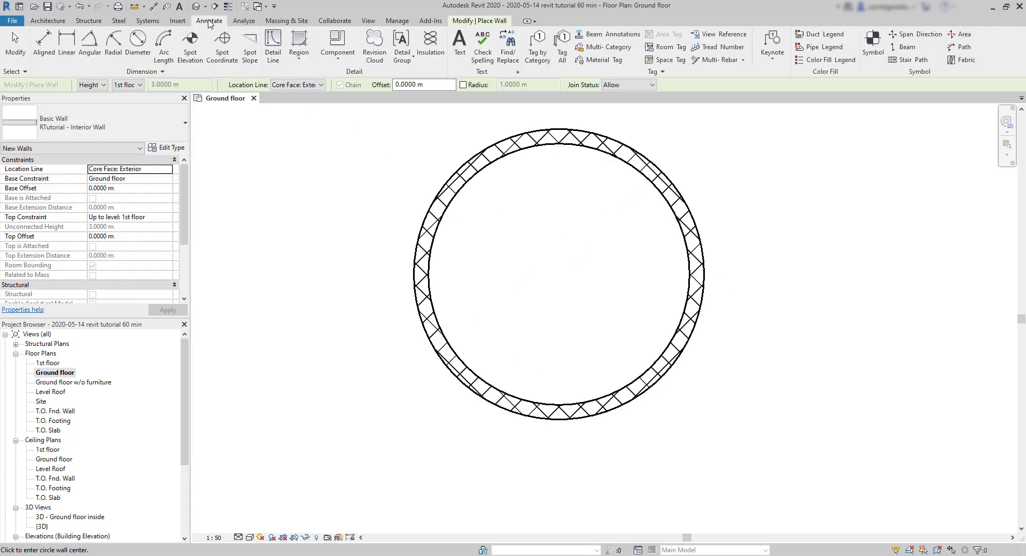
{"action": "left_click", "coordinate": [114, 46]}
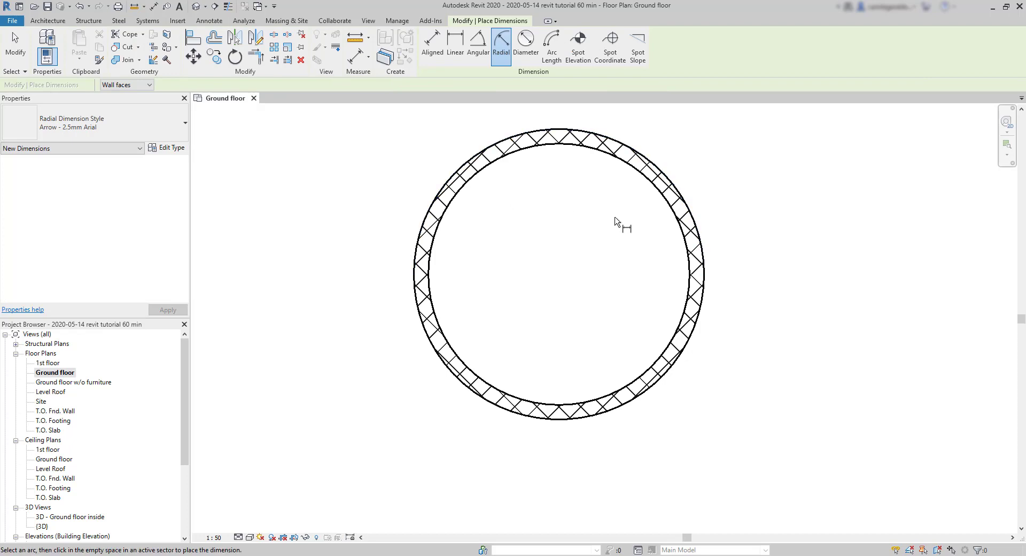
{"action": "left_click", "coordinate": [677, 214]}
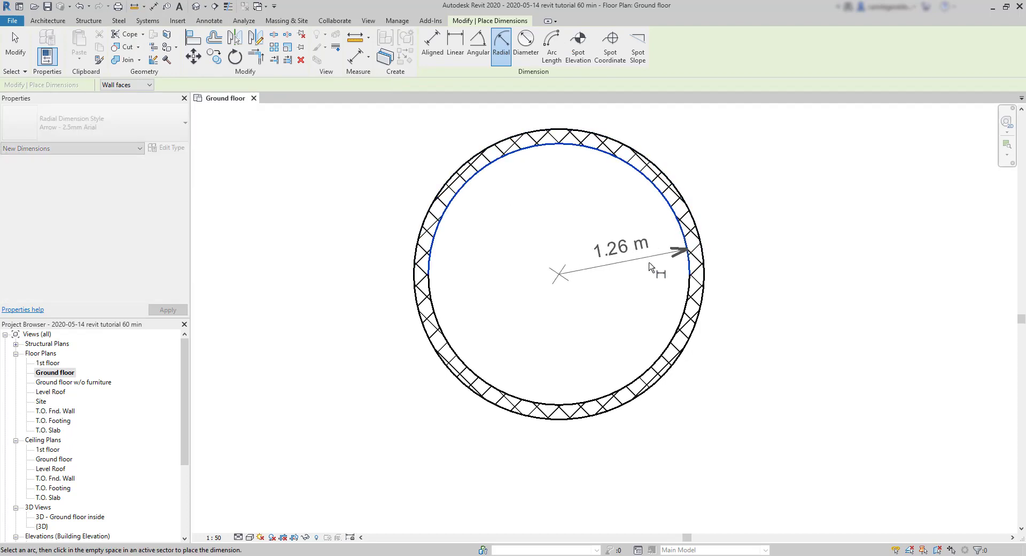
{"action": "left_click", "coordinate": [672, 227]}
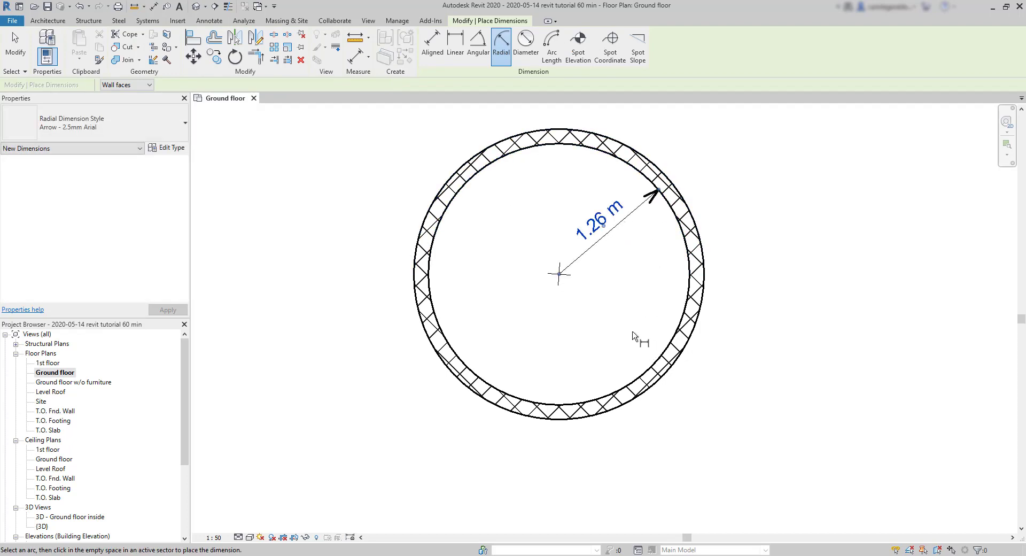
{"action": "left_click", "coordinate": [209, 21]}
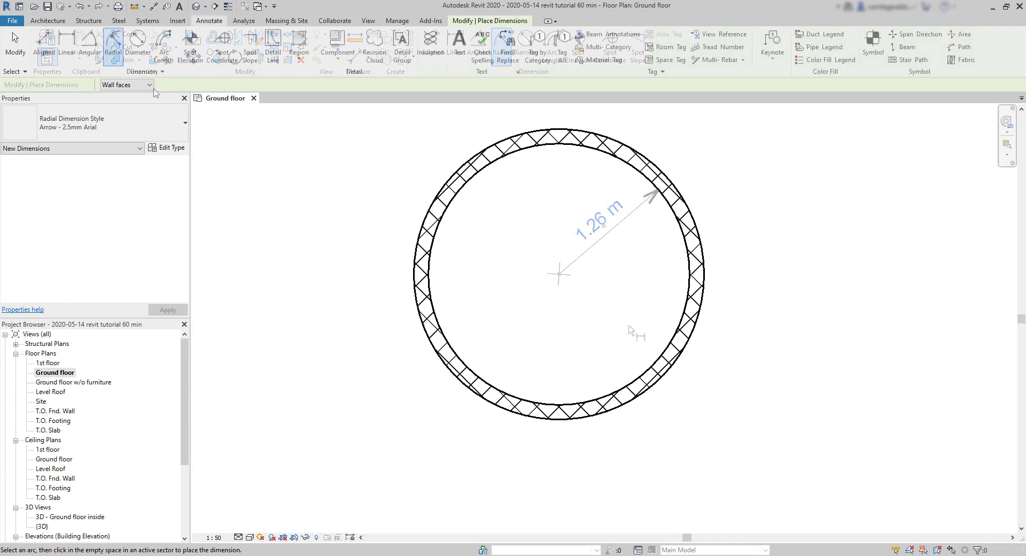
{"action": "left_click", "coordinate": [138, 43]}
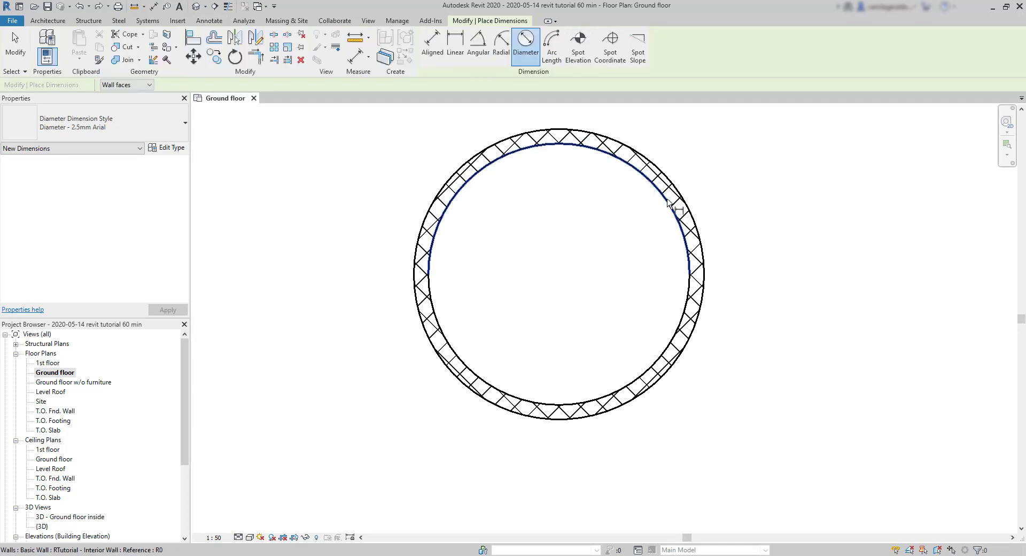
{"action": "left_click", "coordinate": [679, 210]}
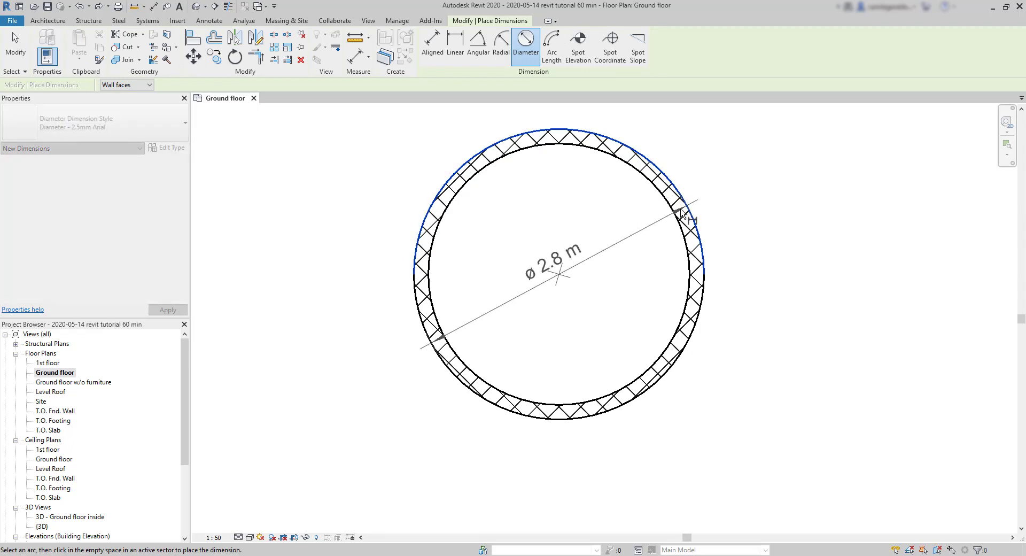
{"action": "left_click", "coordinate": [680, 211]}
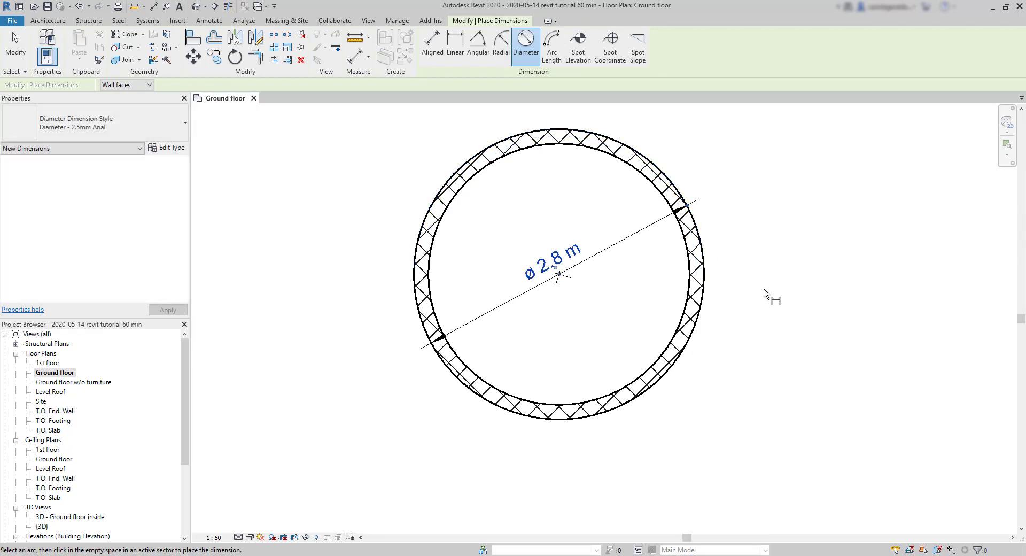
{"action": "key", "text": "Escape"}
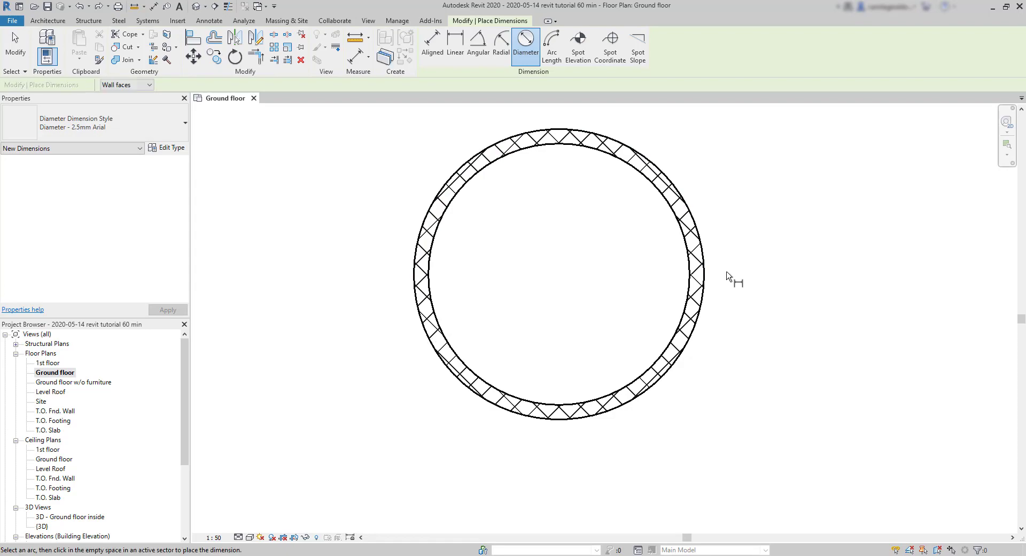
{"action": "left_click", "coordinate": [208, 22]}
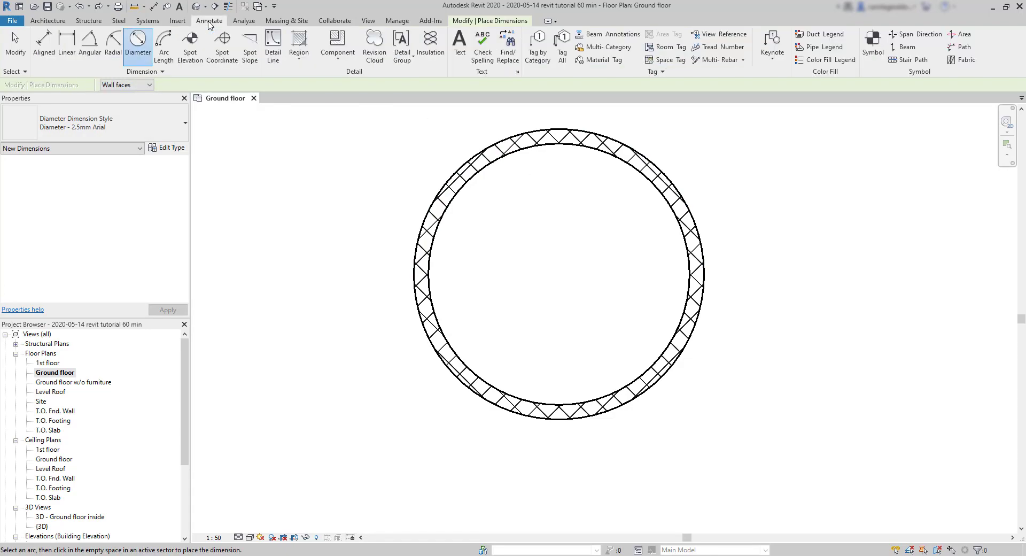